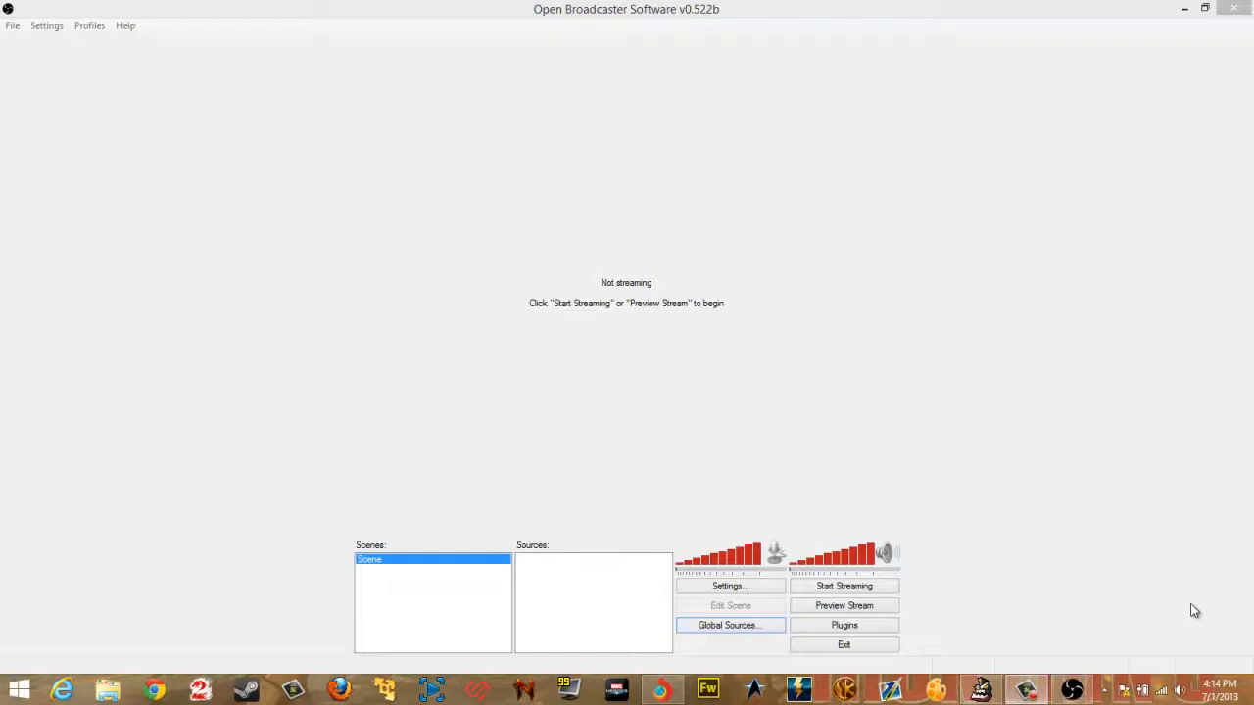
Step: Open the program settings and review the encoding options and the broadcast settings
click(57, 26)
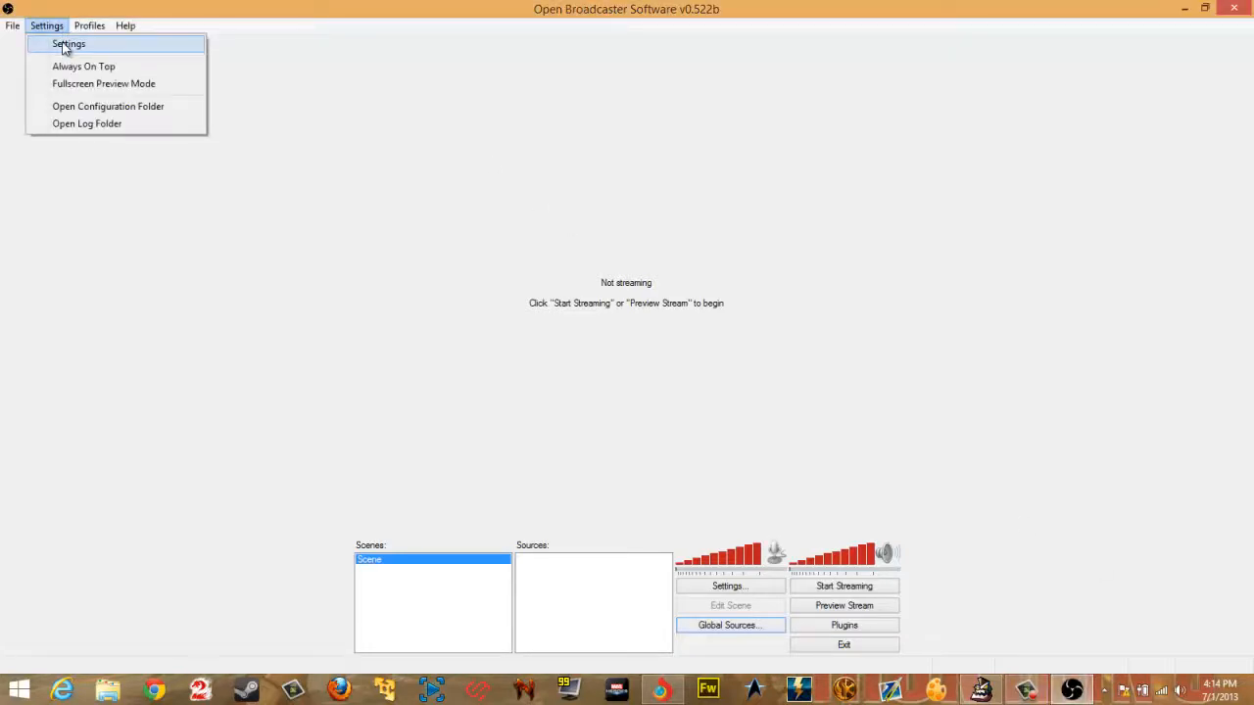
click(65, 46)
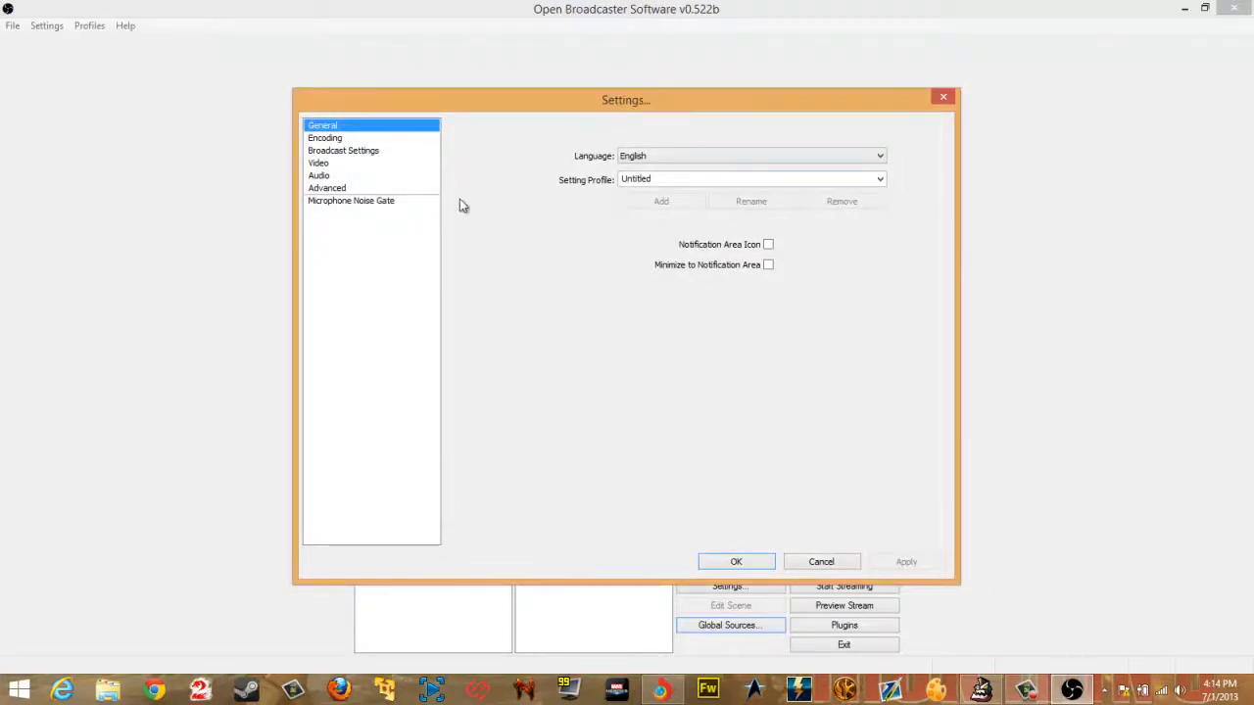
click(354, 140)
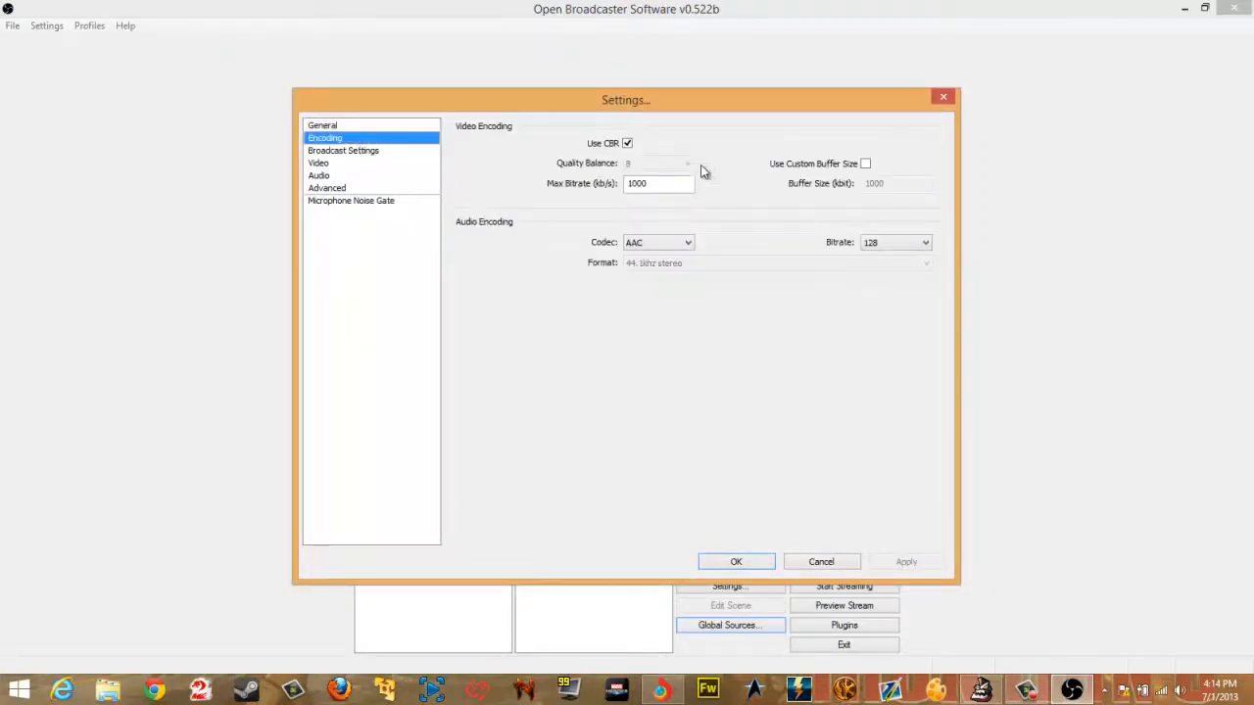
click(371, 152)
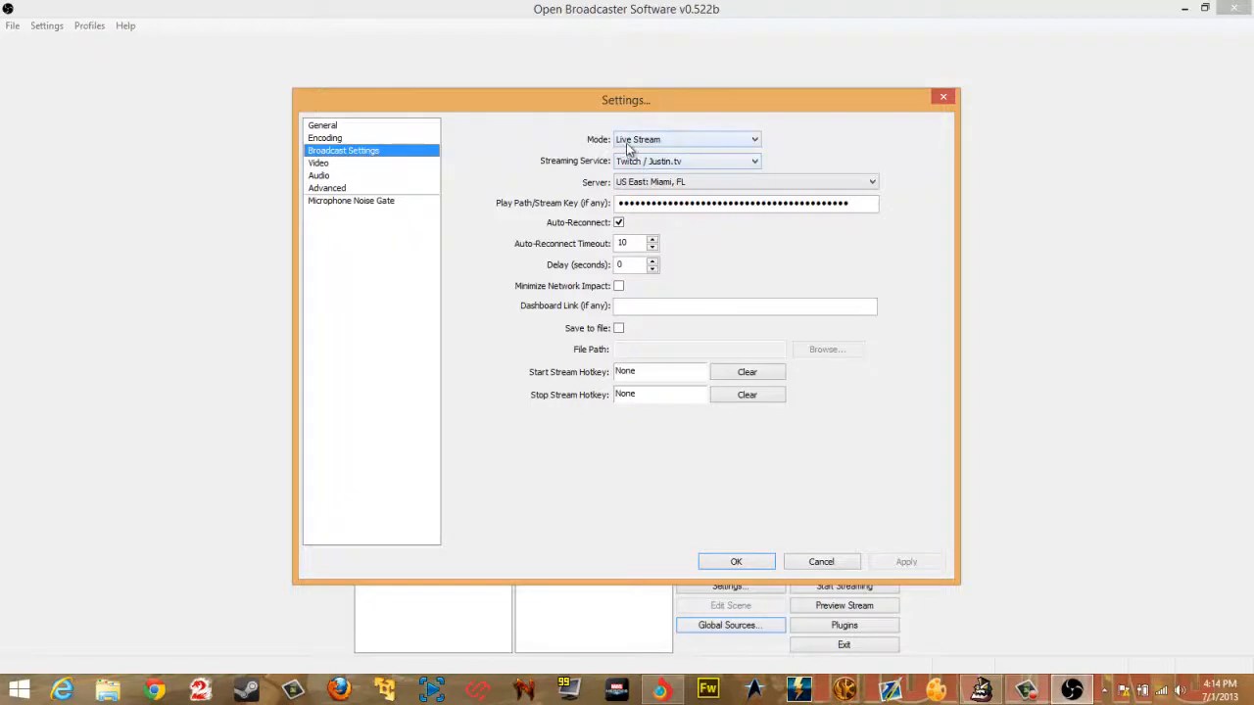
Step: Set the broadcast mode to Live Stream, the streaming service to Twitch / Justin.tv and the server to US East: Miami, FL
click(671, 143)
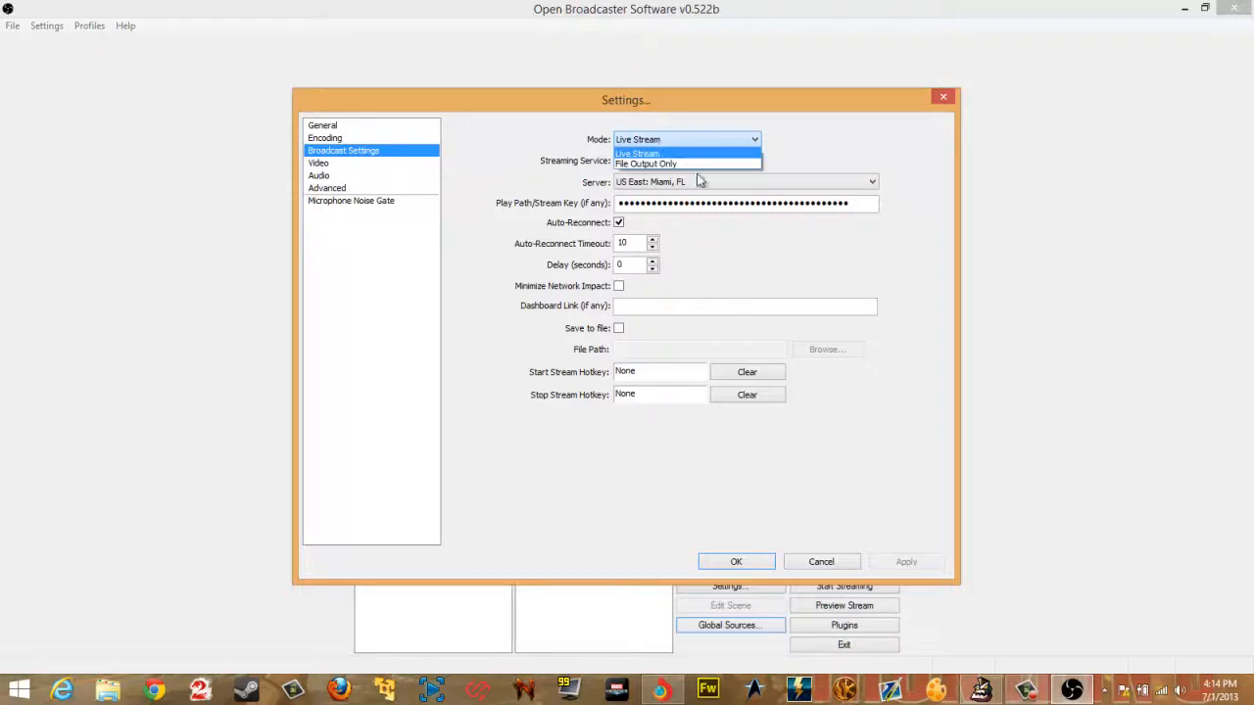
click(670, 153)
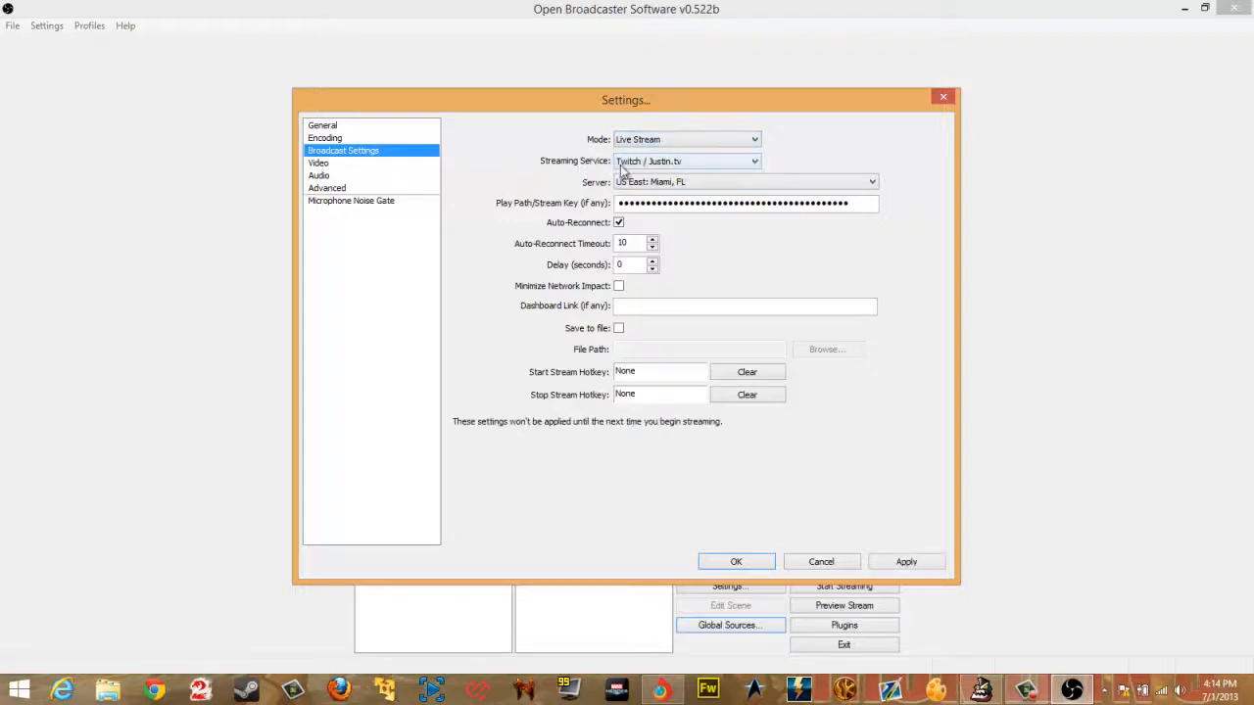
click(661, 165)
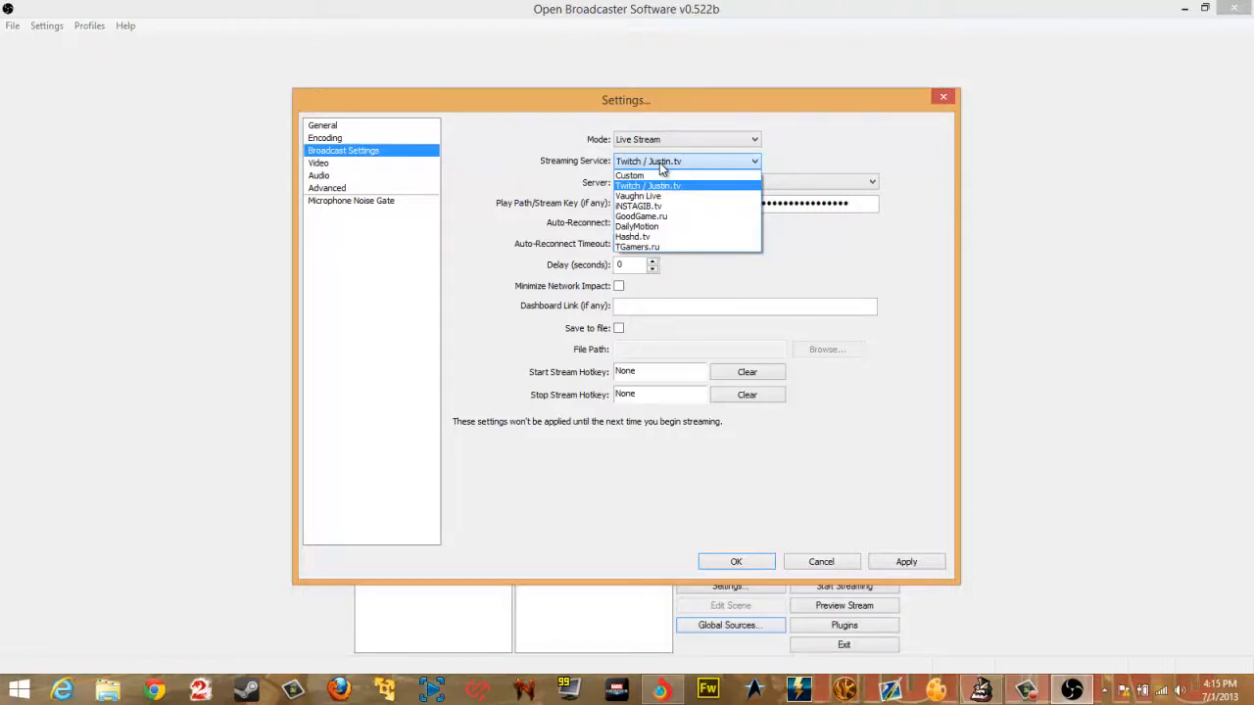
click(677, 186)
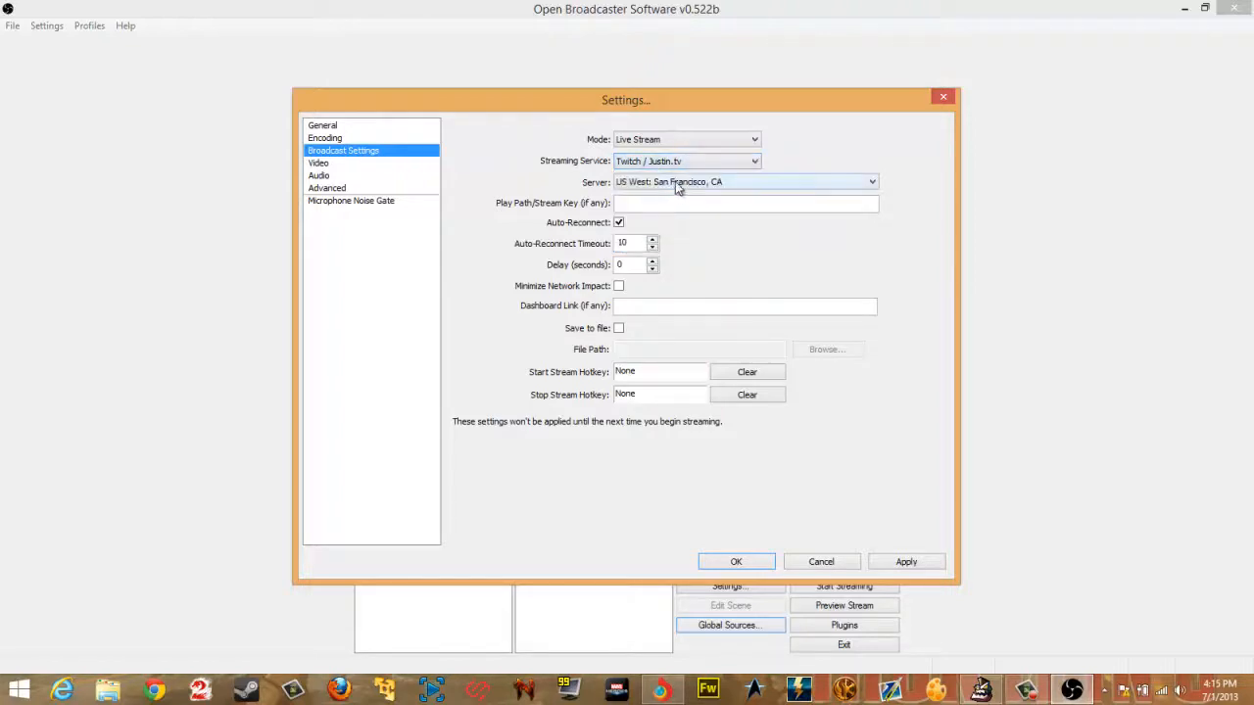
click(639, 187)
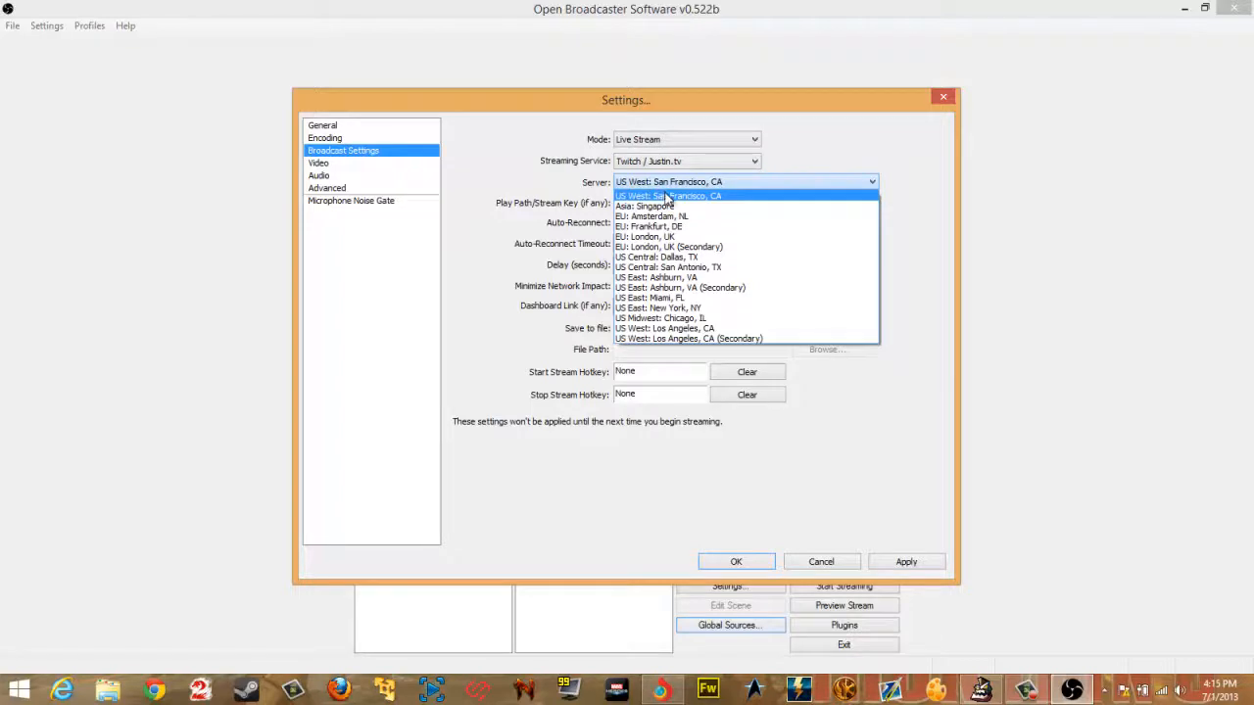
click(673, 298)
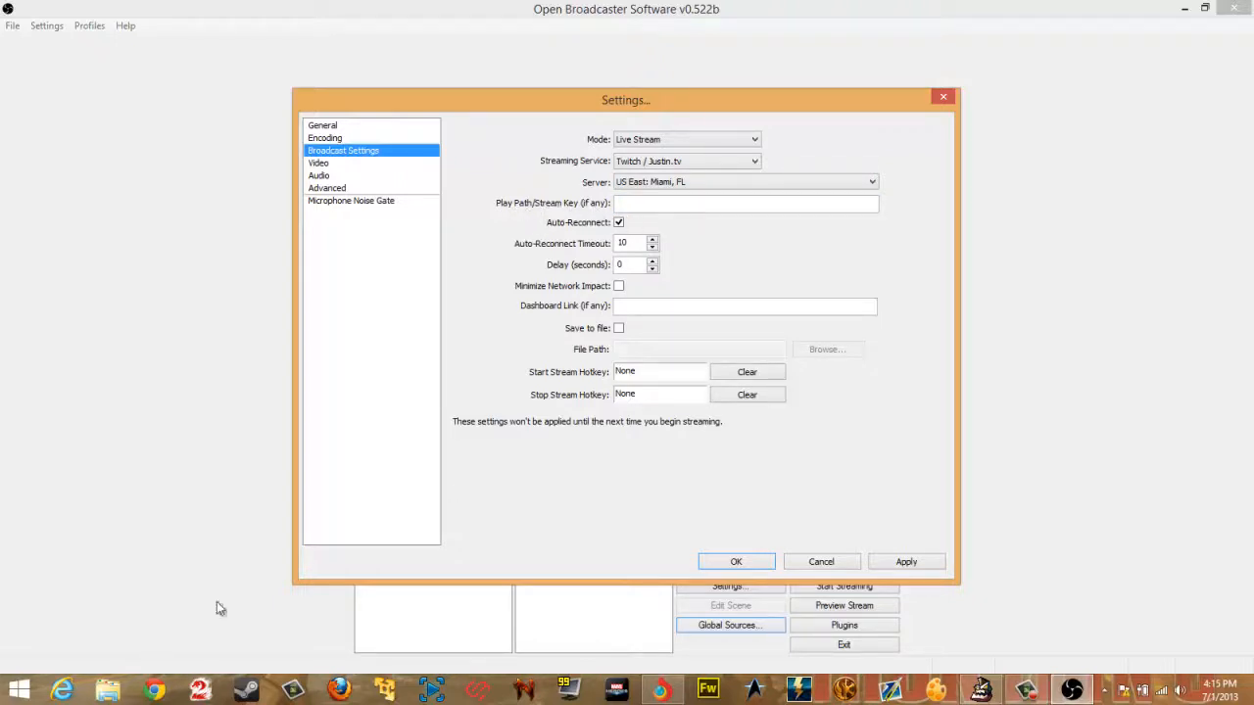
Step: Switch to the browser to examine where Twitch's broadcast page offers the stream key, and return to Open Broadcaster Software
click(664, 691)
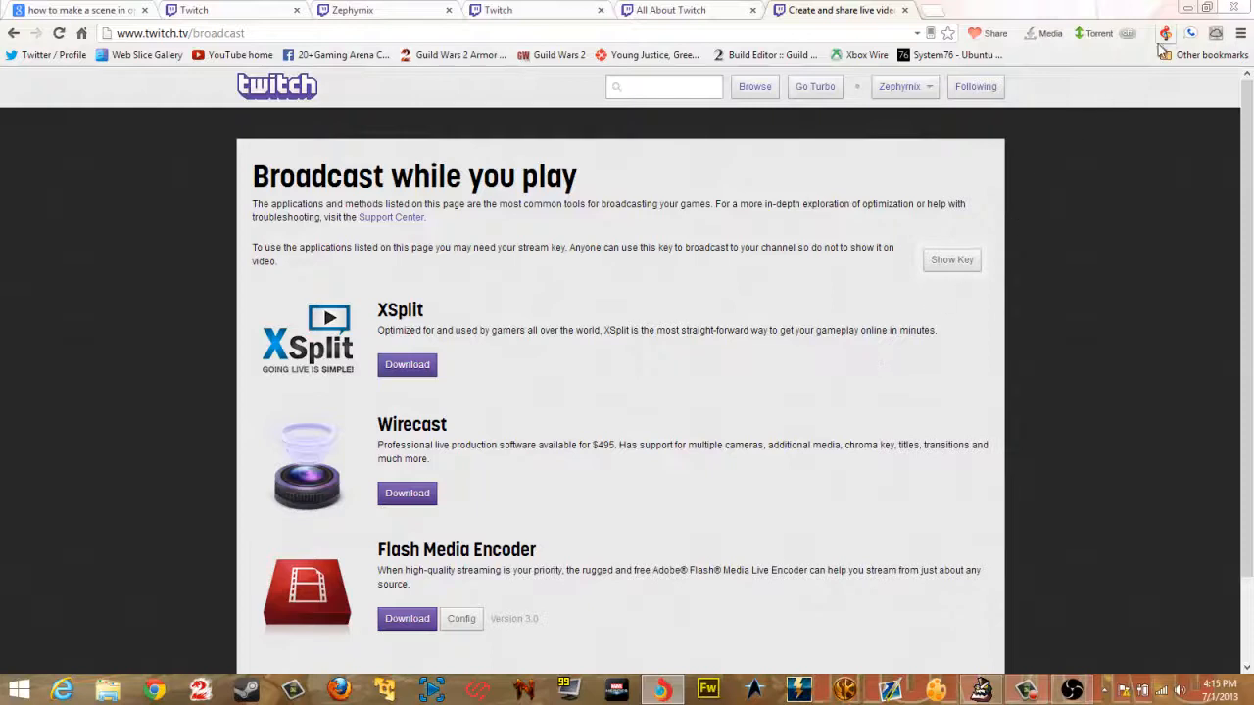
click(1072, 689)
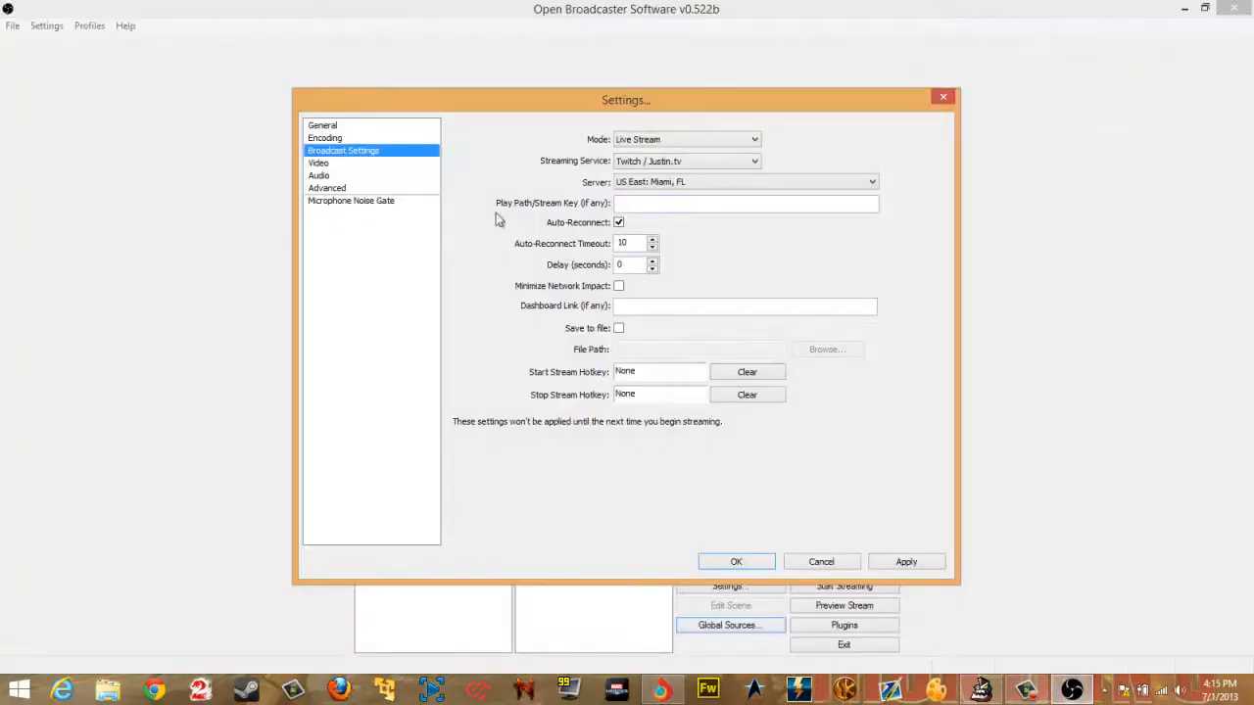
Step: Discard the broadcast changes and try NVIDIA GeForce GT 550M as the video adapter in the video settings
click(355, 164)
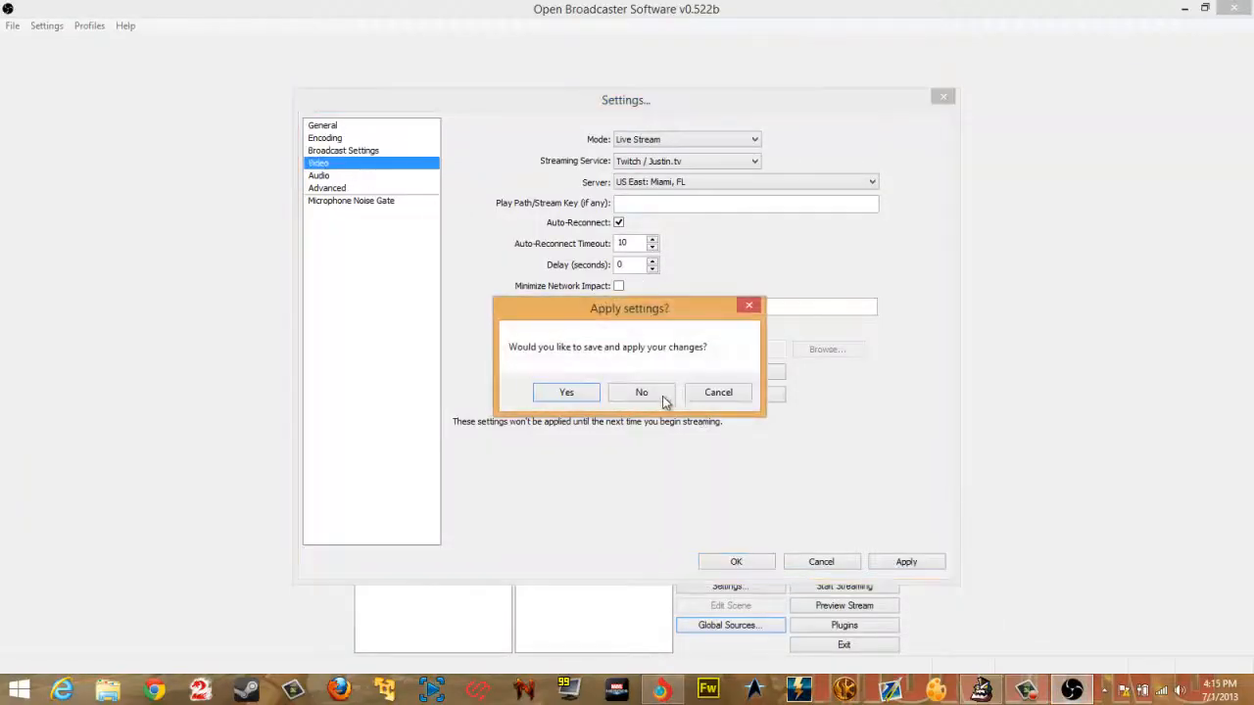
click(659, 392)
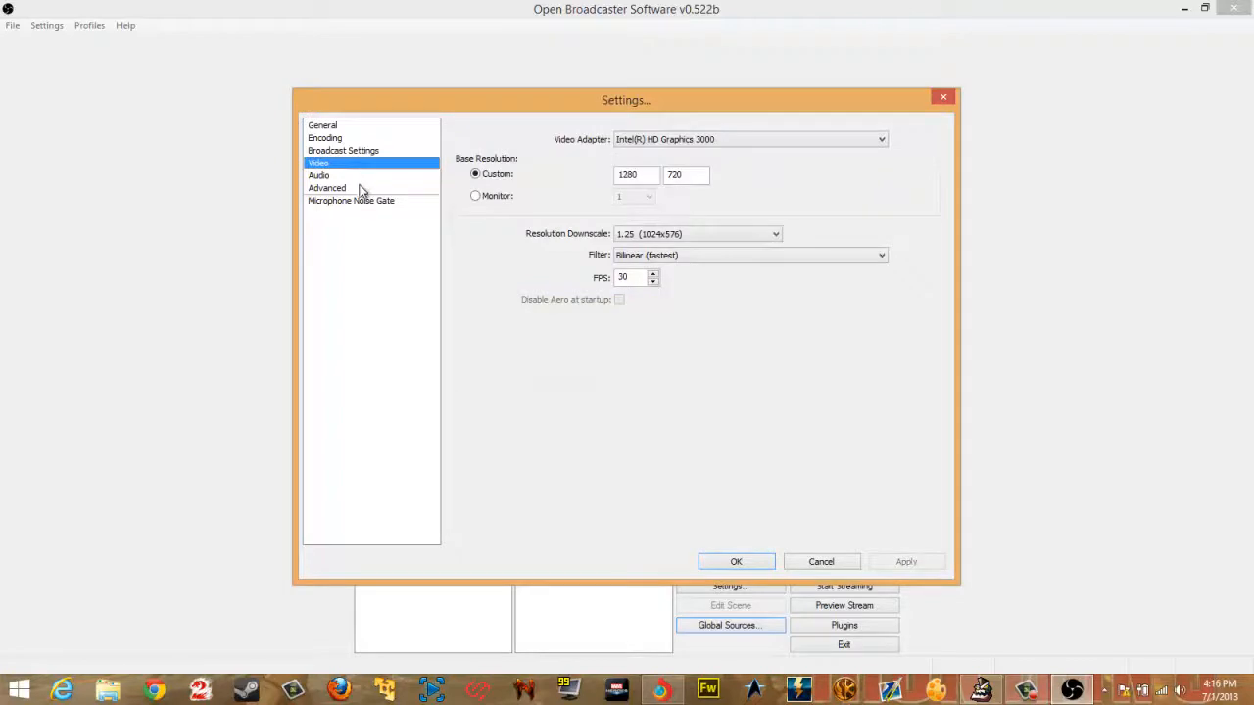
click(686, 143)
click(686, 164)
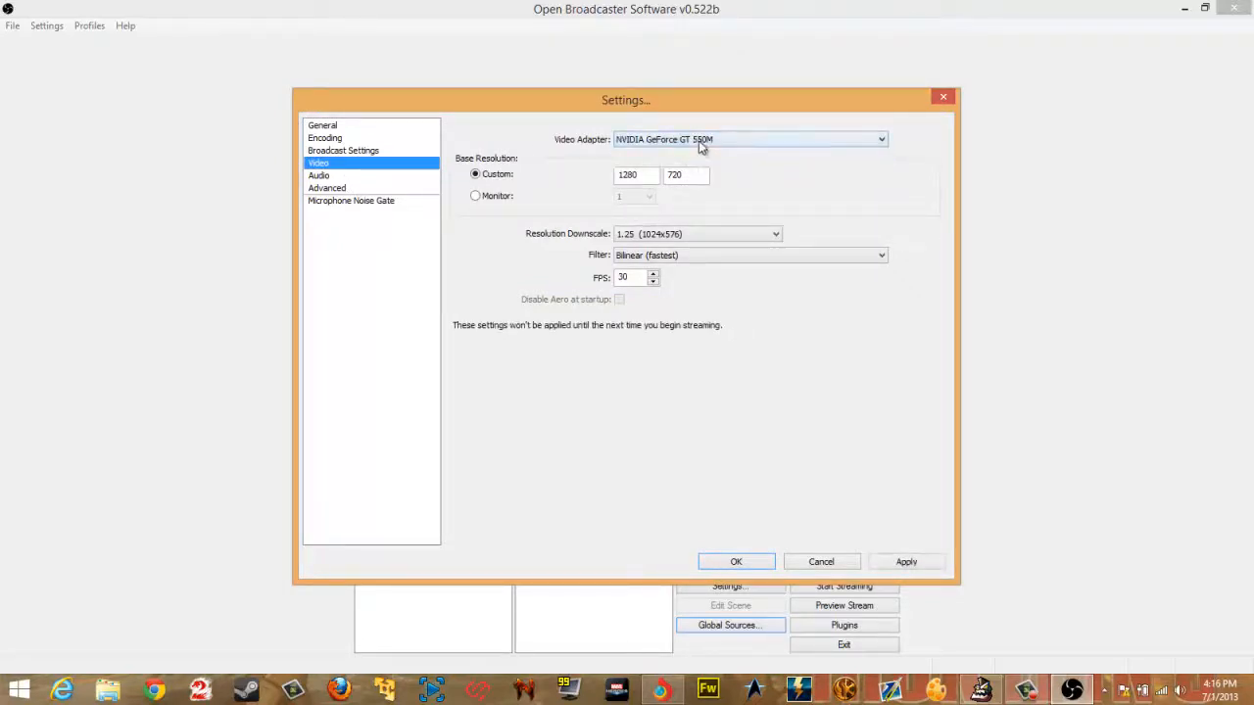
Step: Discard the video adapter change, review the audio settings and close the settings without saving
click(370, 176)
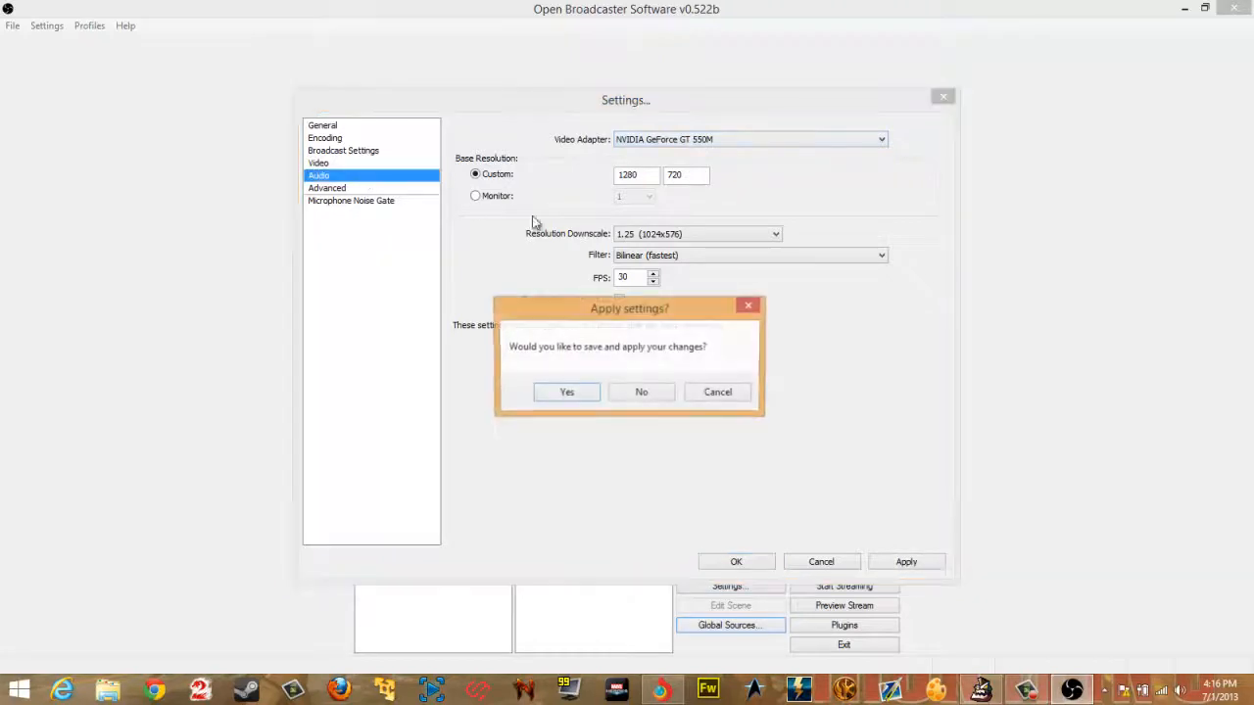
click(642, 395)
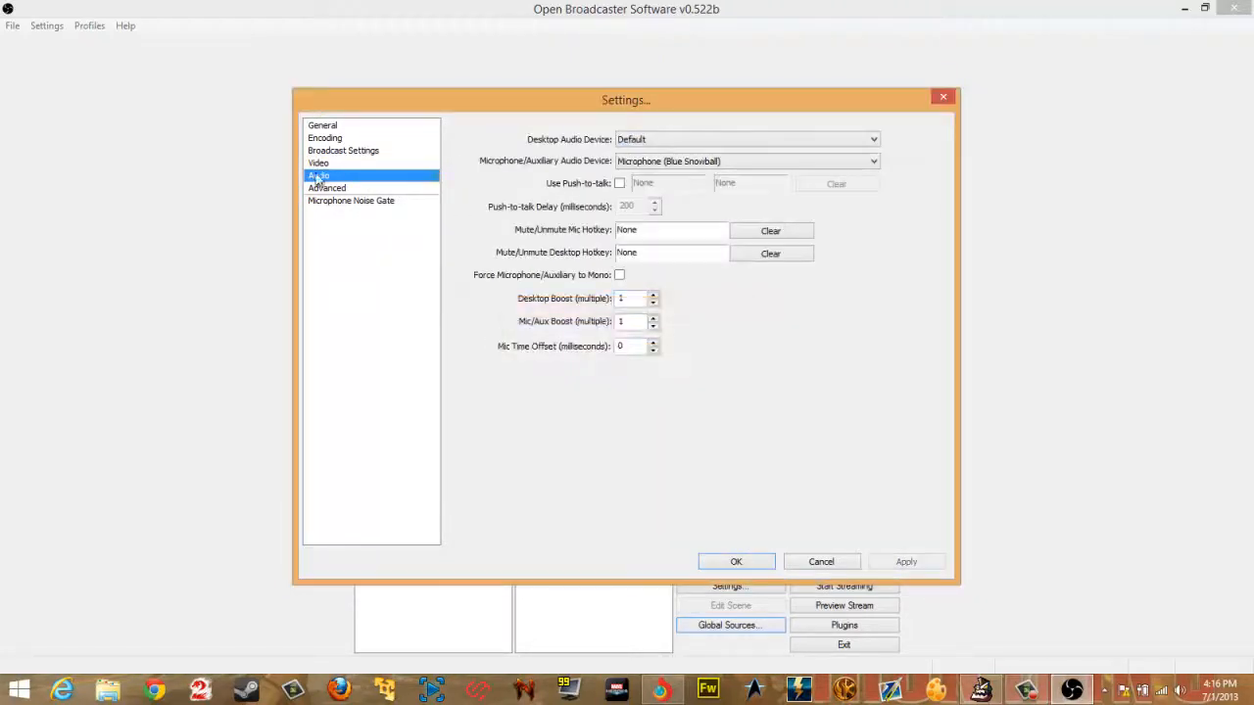
click(850, 566)
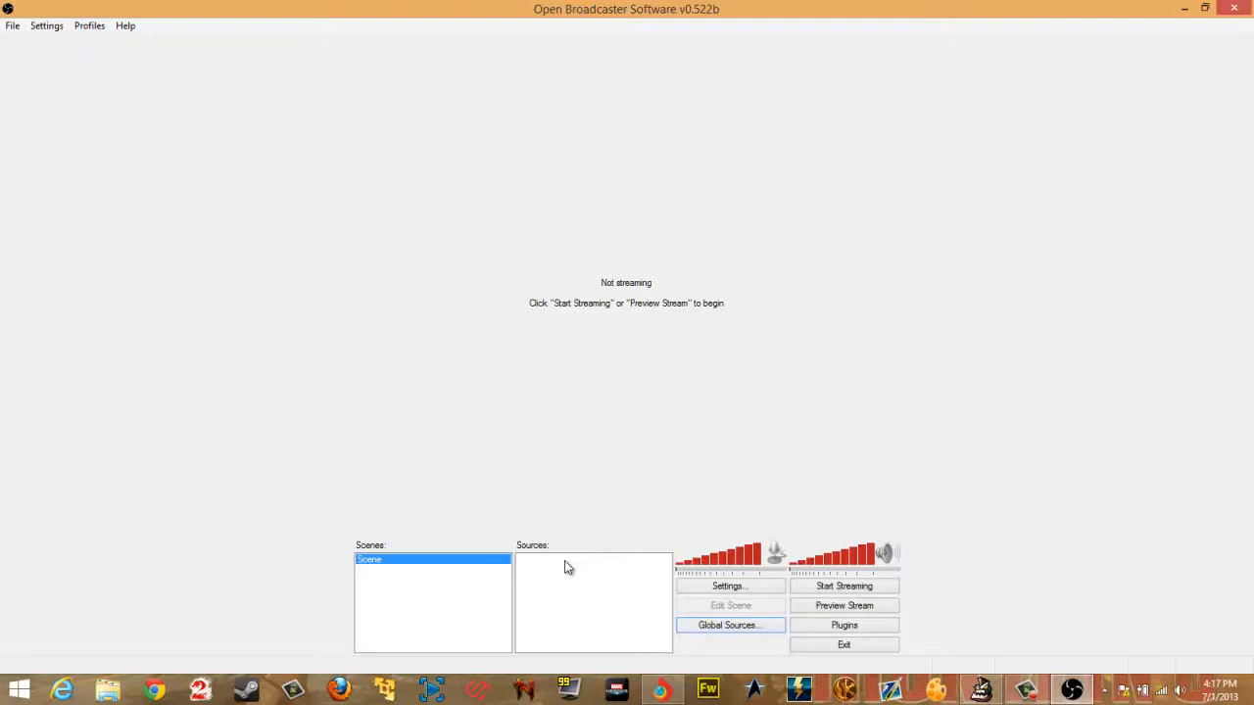
click(714, 630)
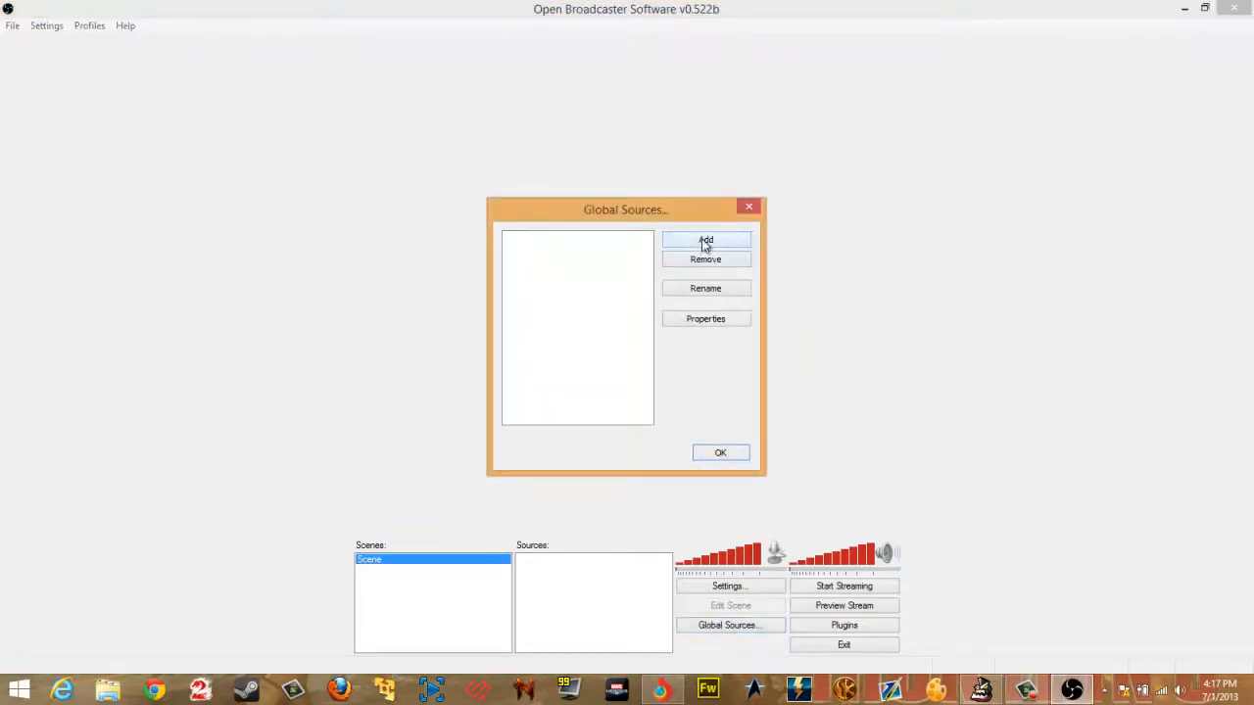
click(704, 243)
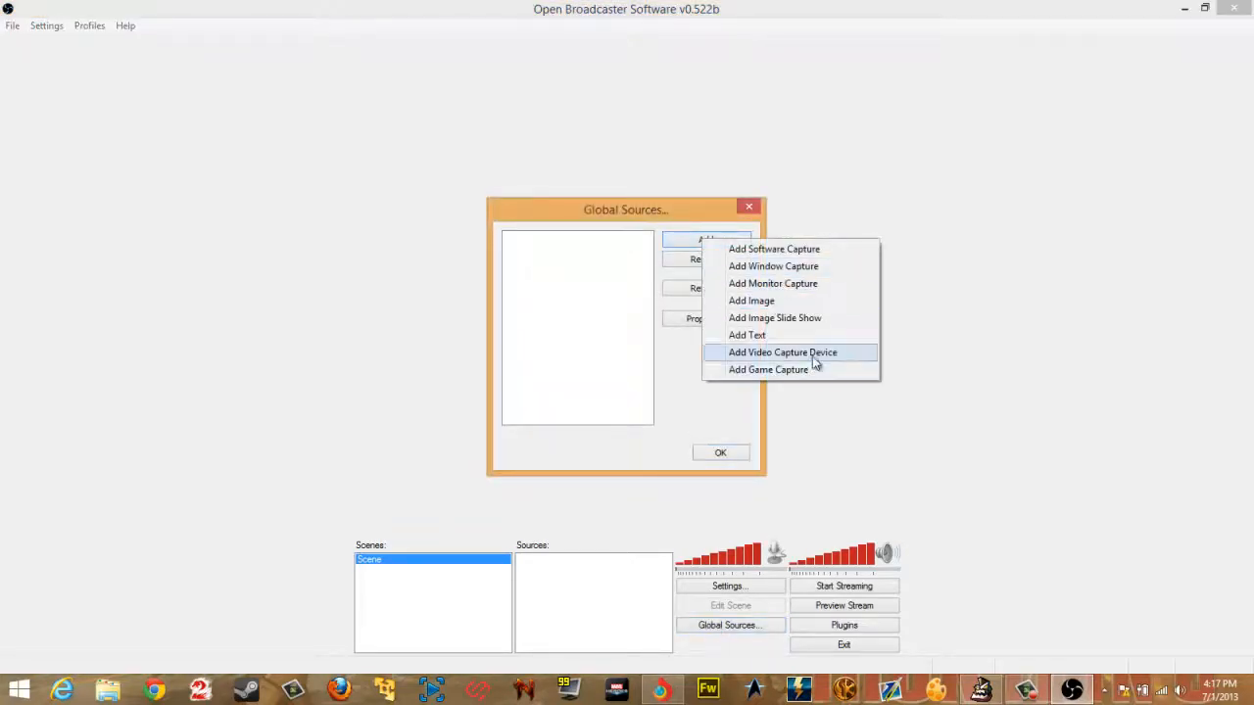
click(720, 456)
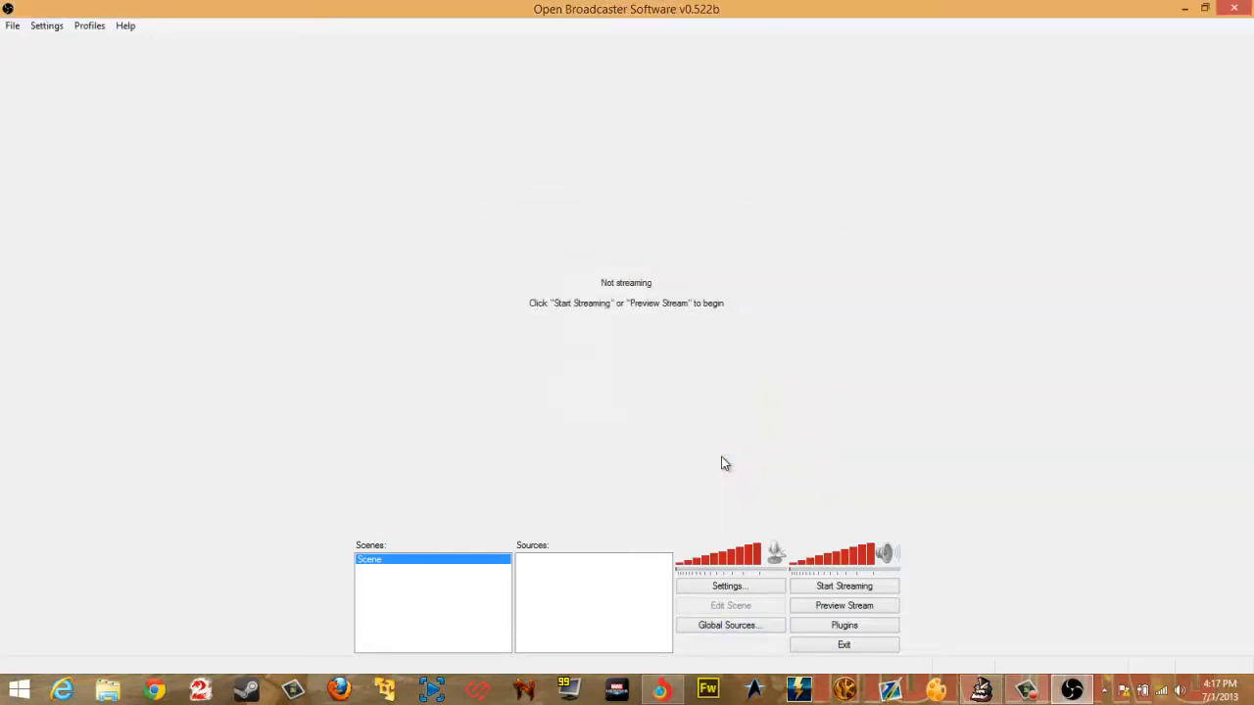
Step: Add a global video capture device source named Webcam that uses the Integrated Webcam device
click(746, 628)
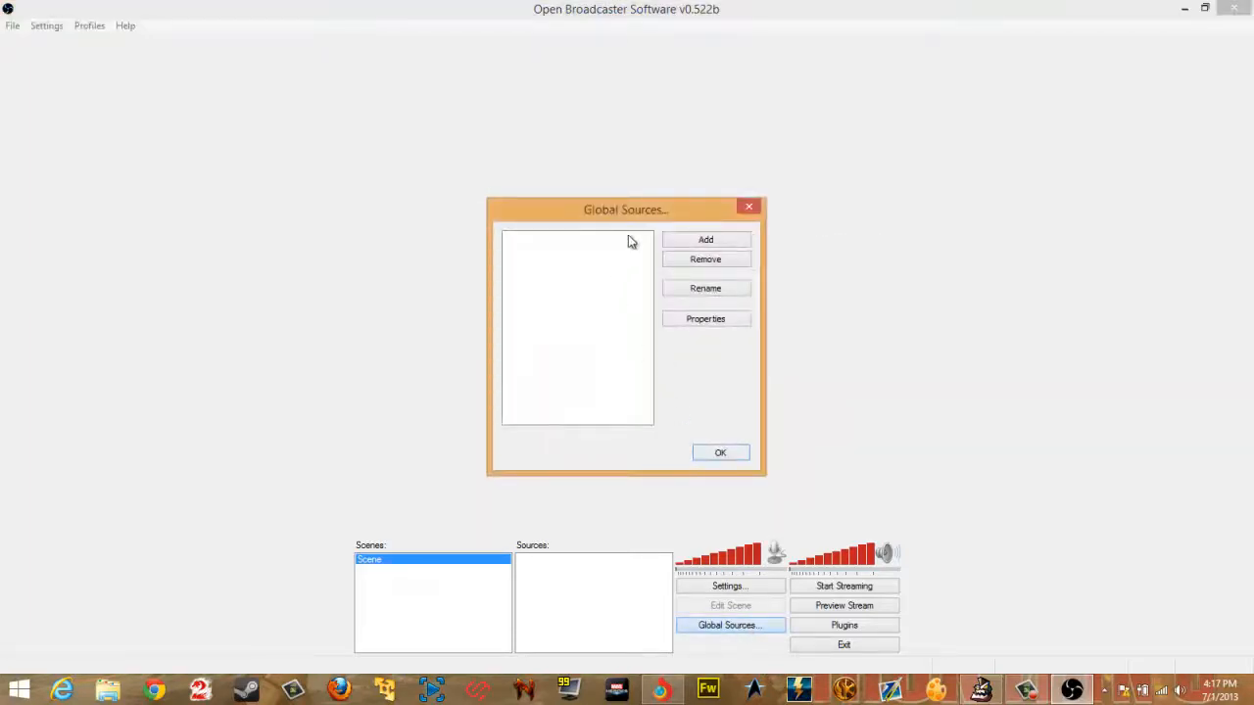
click(707, 243)
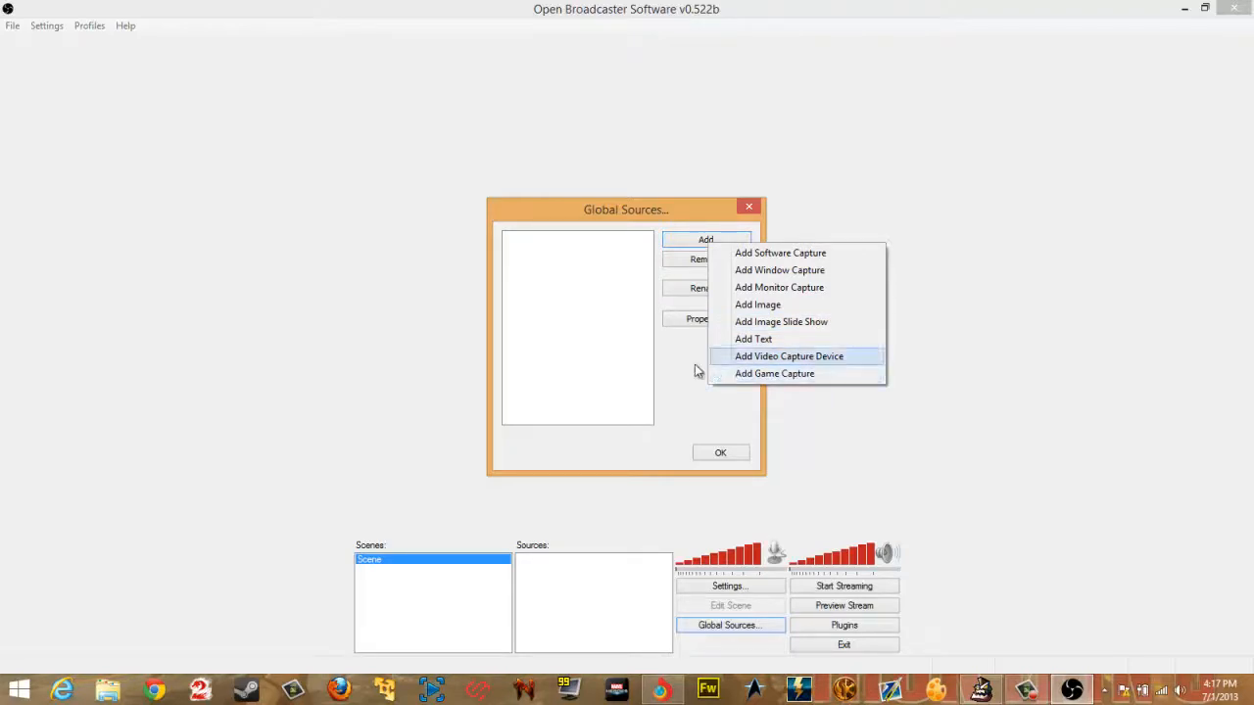
click(802, 358)
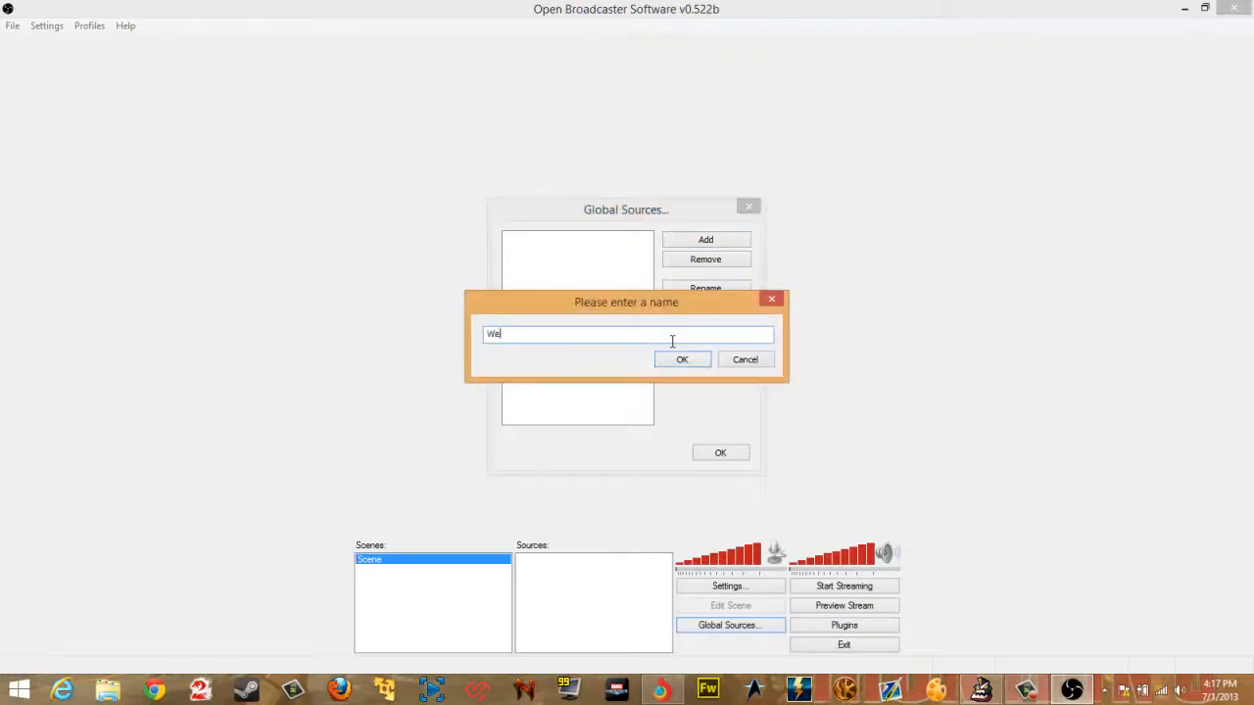
text(Webcam)
key(Return)
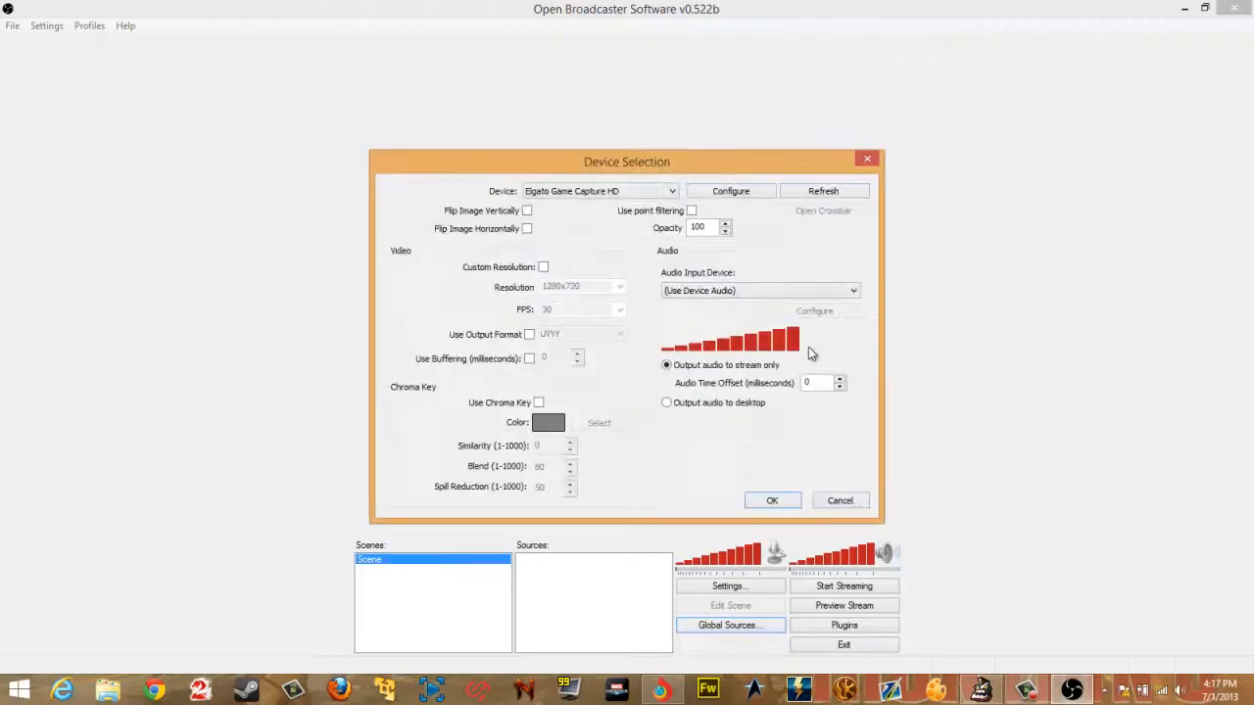
click(628, 192)
click(619, 213)
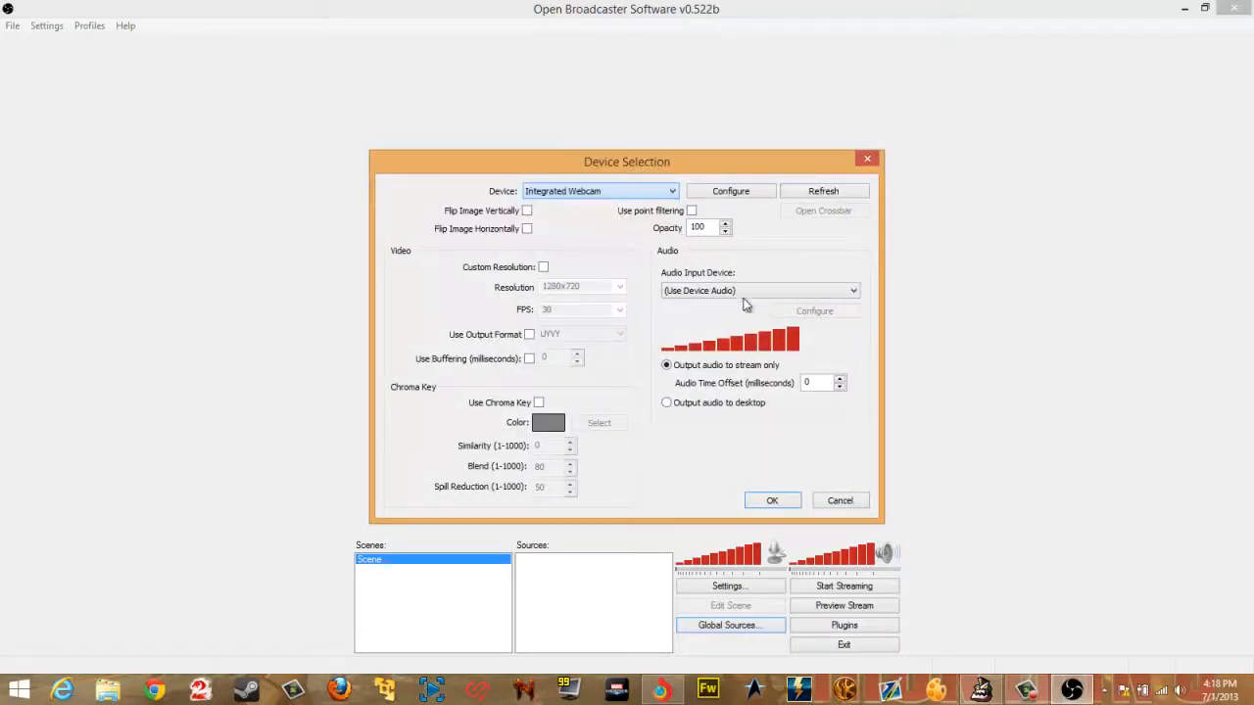
Step: Try Microphone (Blue Snowball) as the webcam source's audio input device
click(737, 291)
click(725, 308)
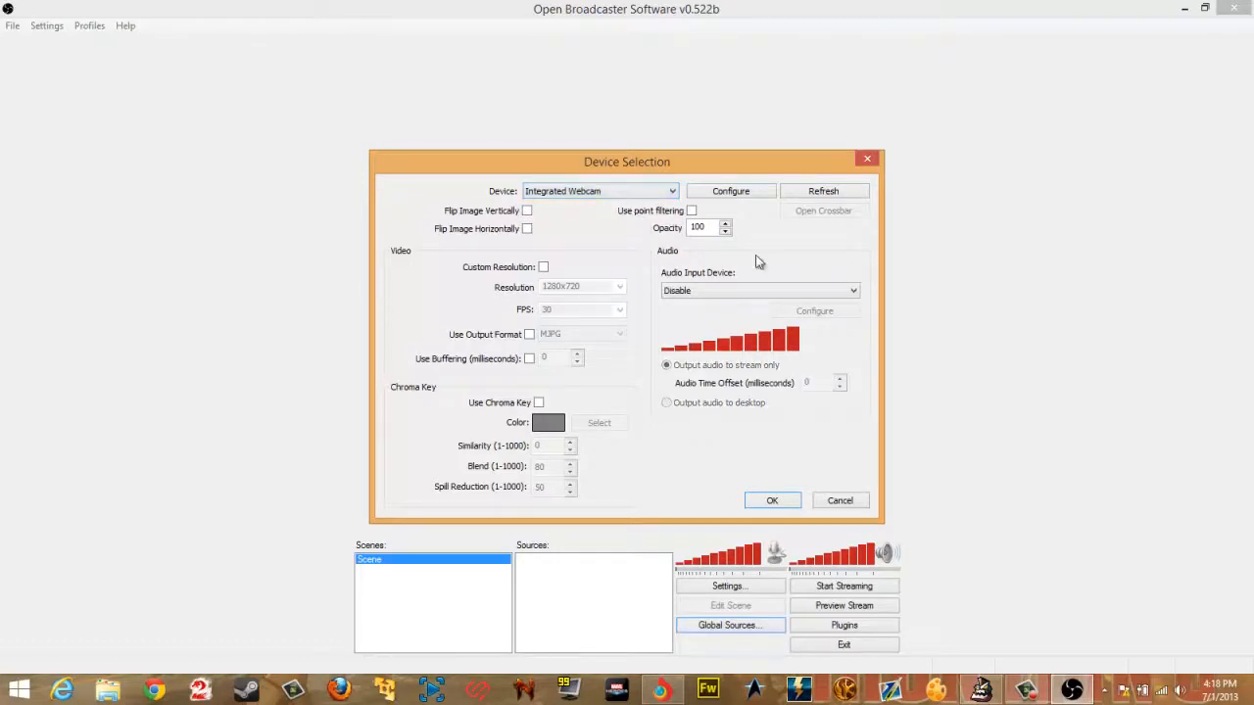
click(782, 292)
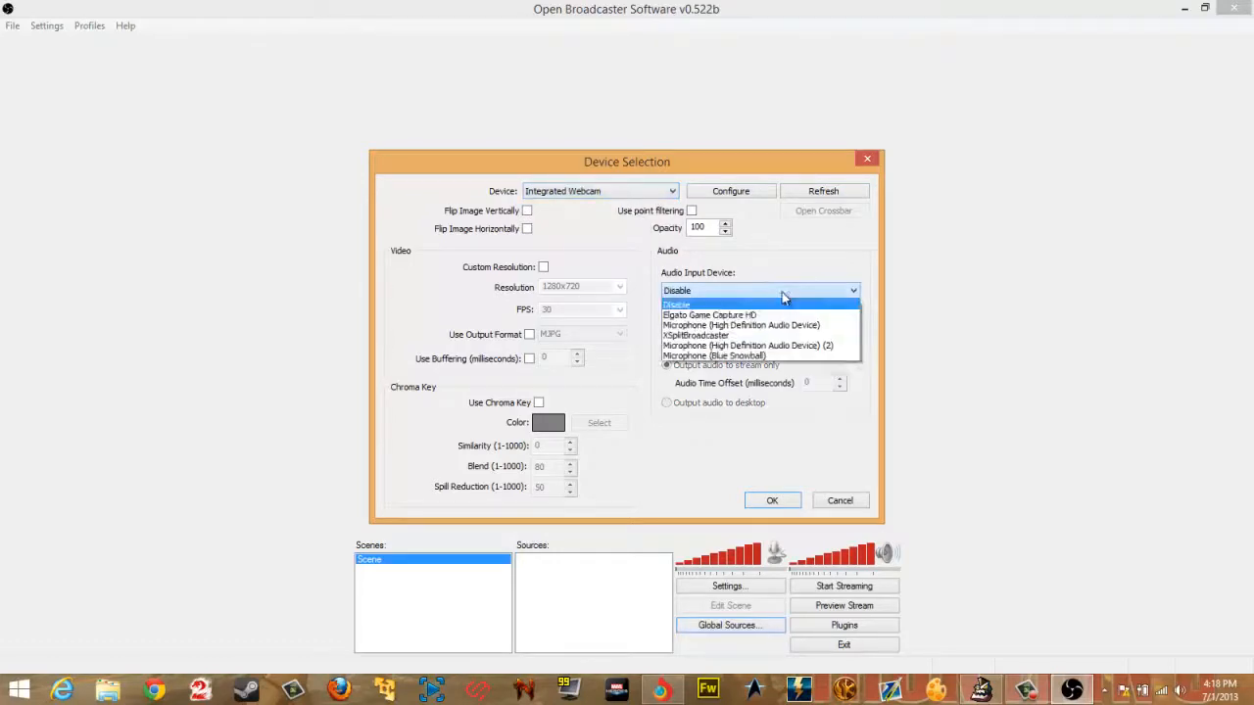
click(754, 359)
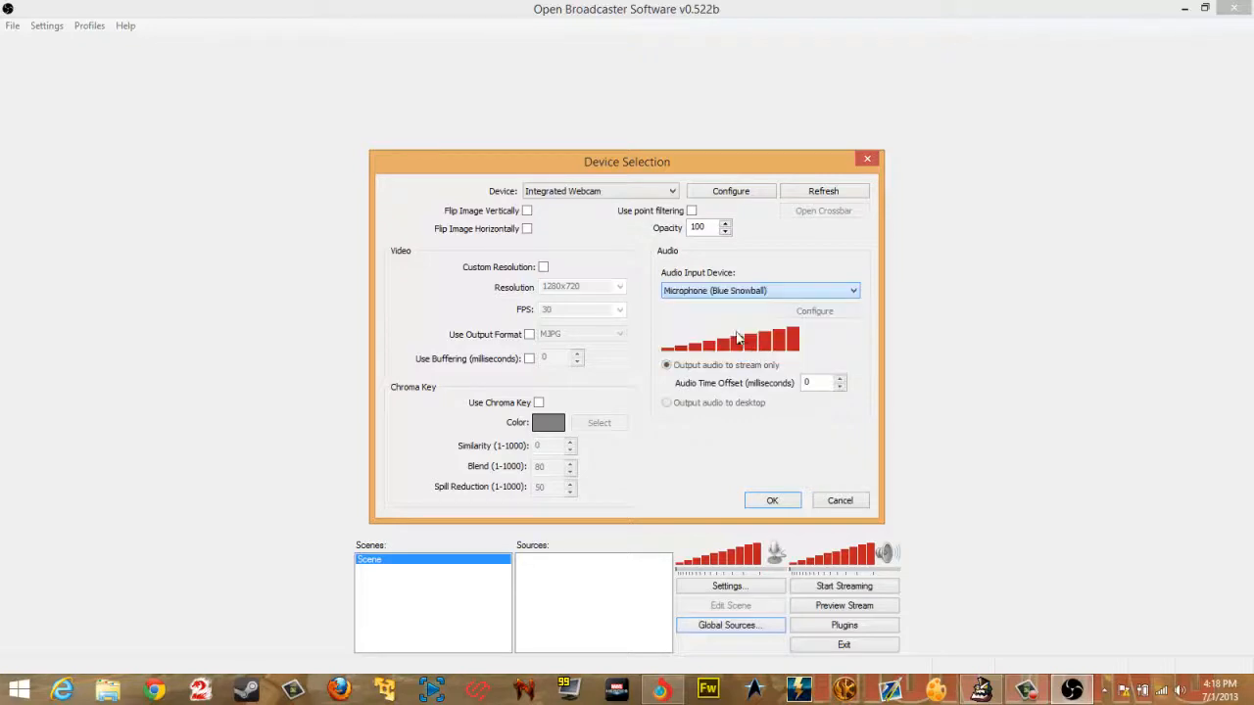
Step: Disable the webcam source's audio input, save the source and close the global sources list
click(714, 290)
click(712, 306)
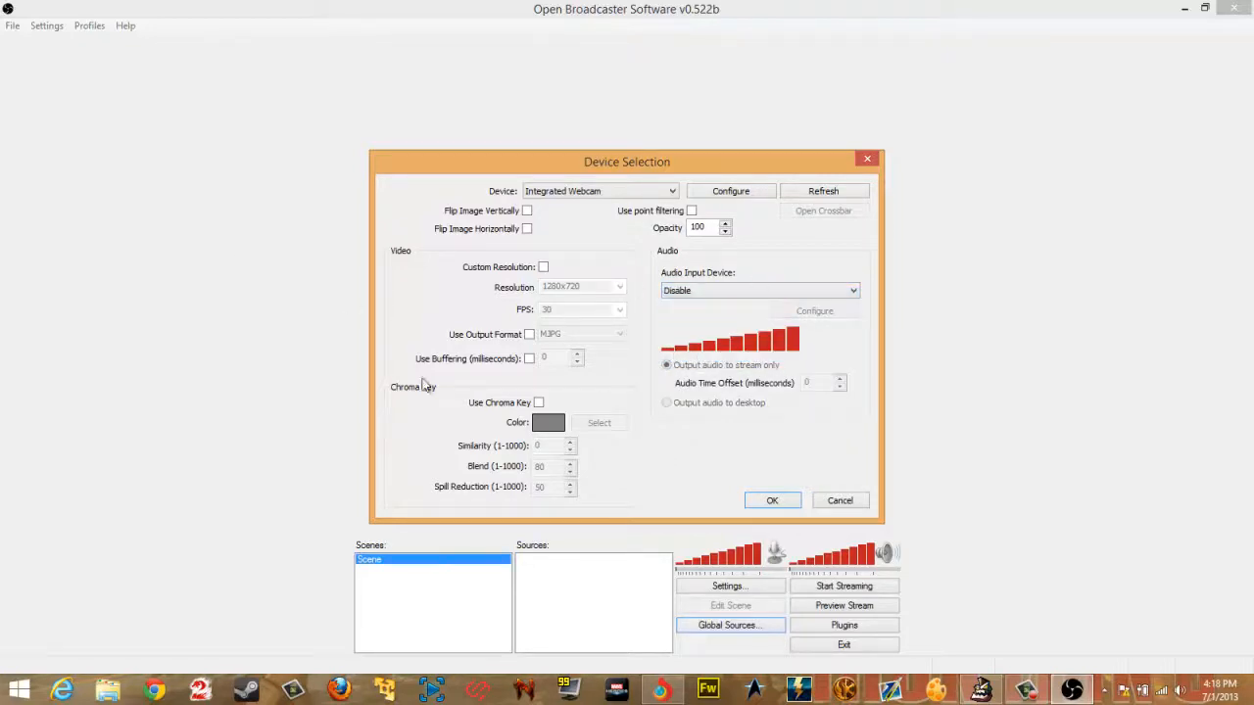
click(772, 501)
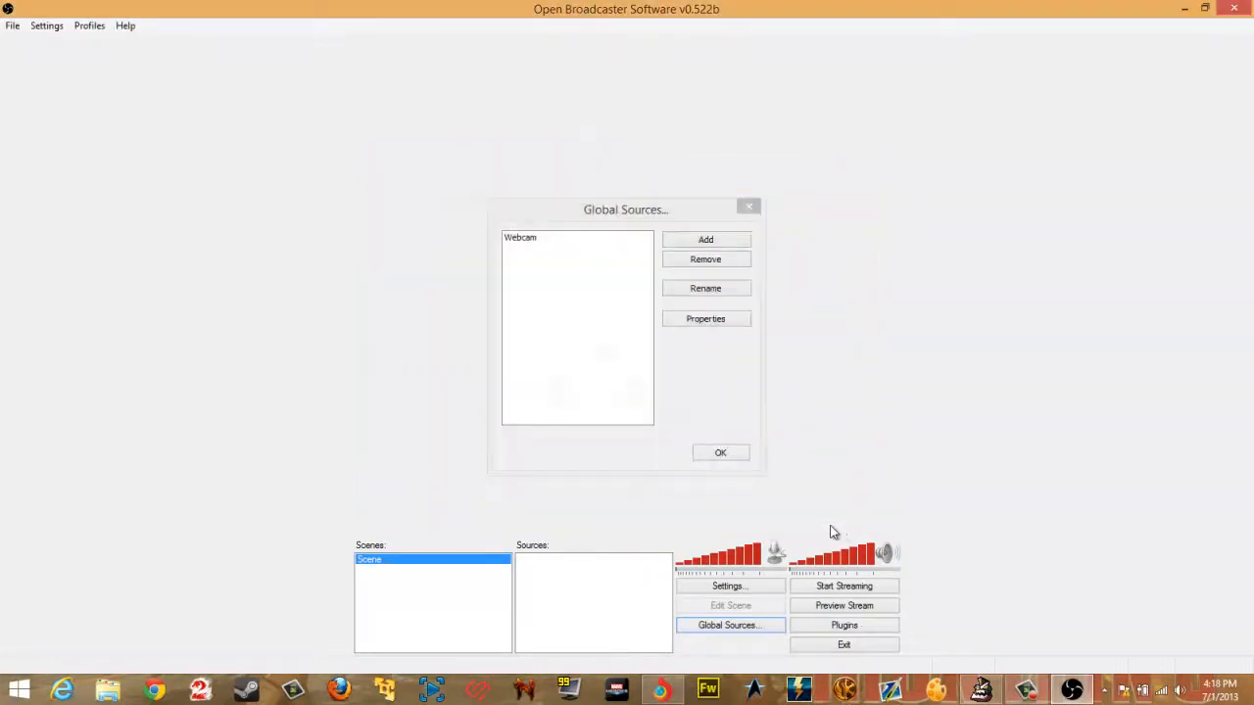
click(535, 240)
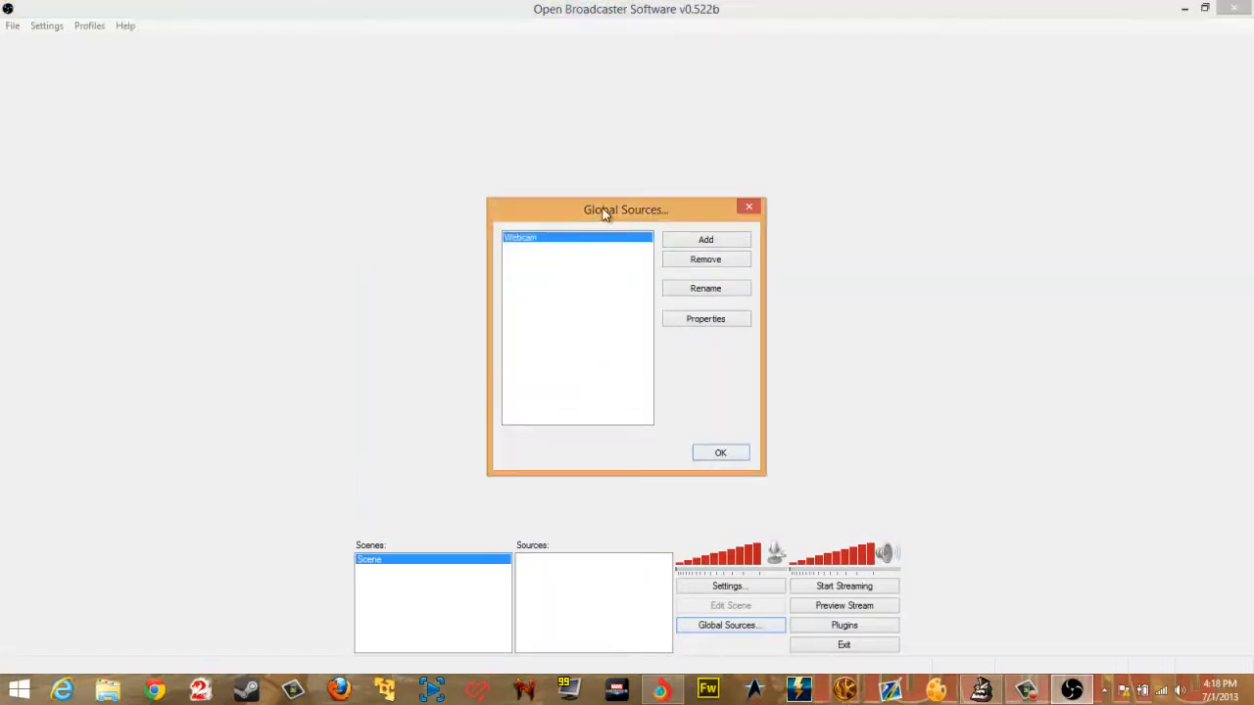
click(721, 454)
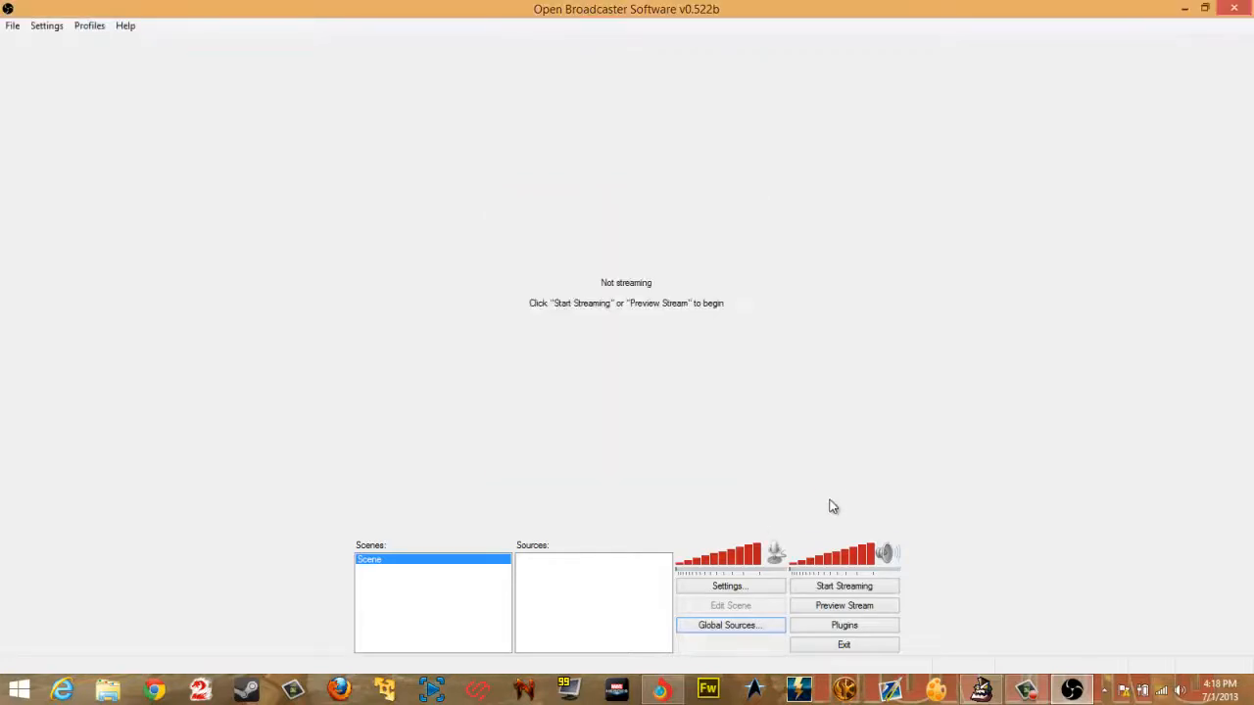
Step: Start the stream preview and add the Webcam global source to the scene, keeping the name Webcam
click(824, 607)
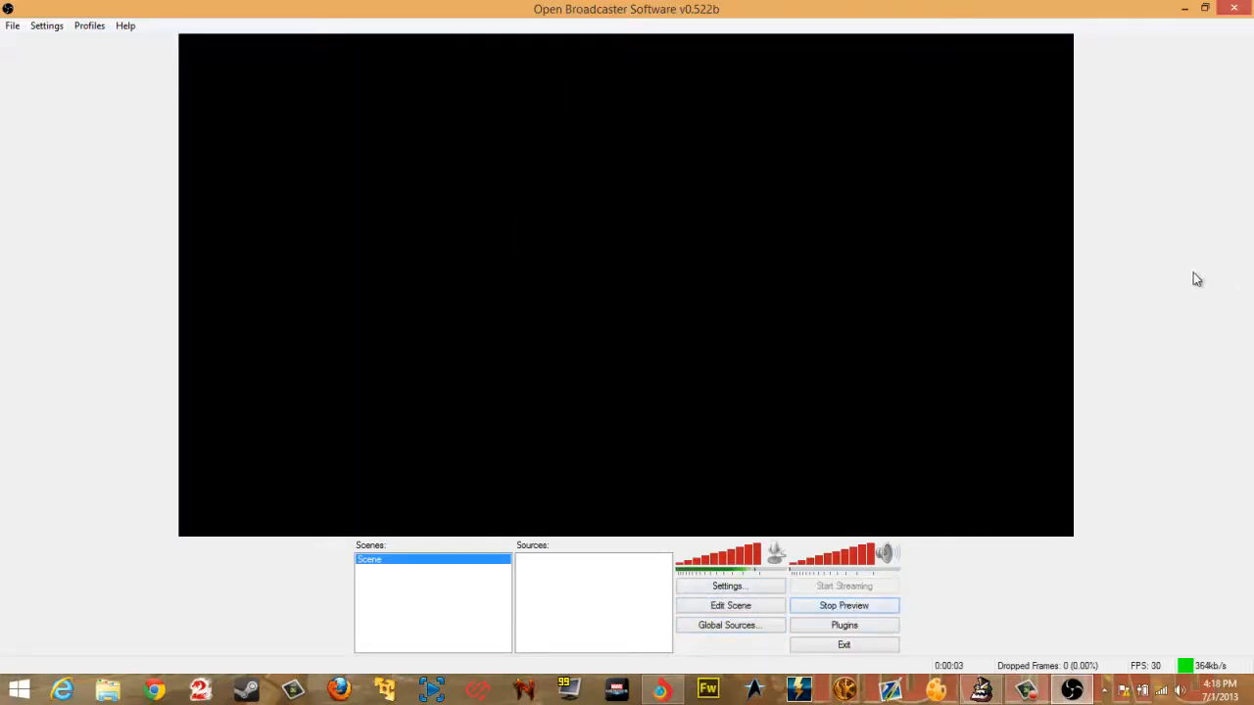
right_click(605, 583)
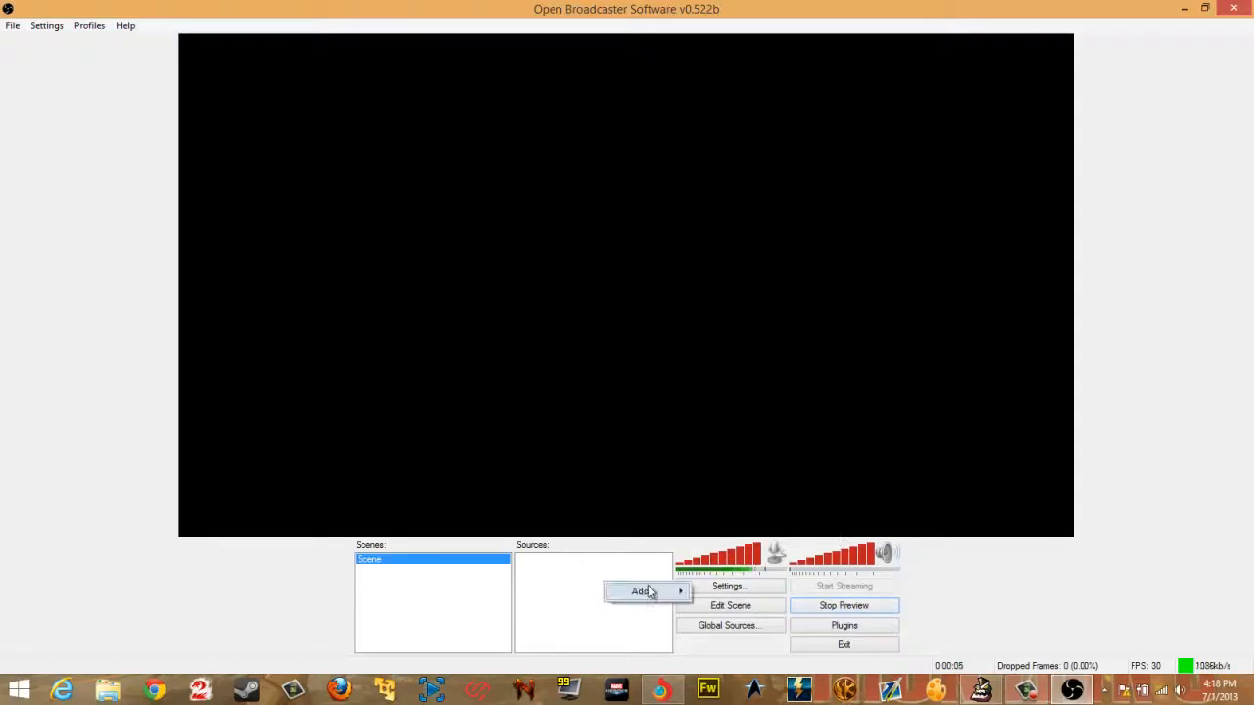
click(557, 586)
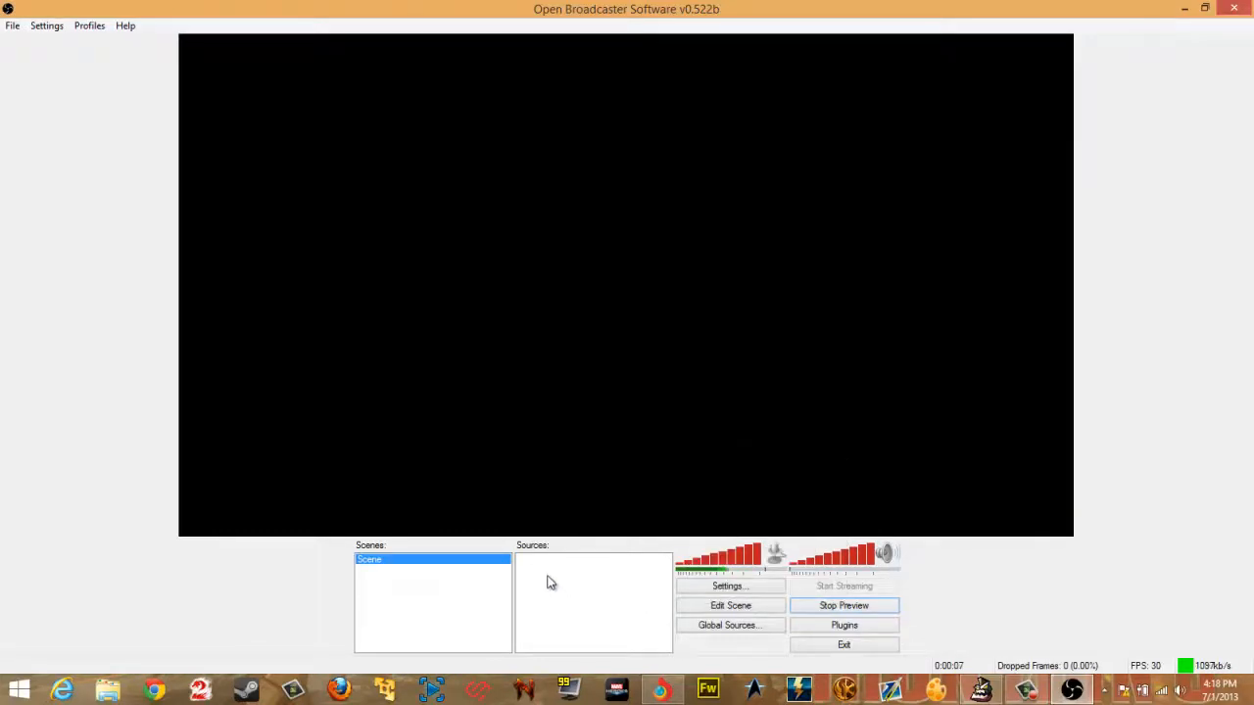
right_click(534, 577)
mouse_move(551, 582)
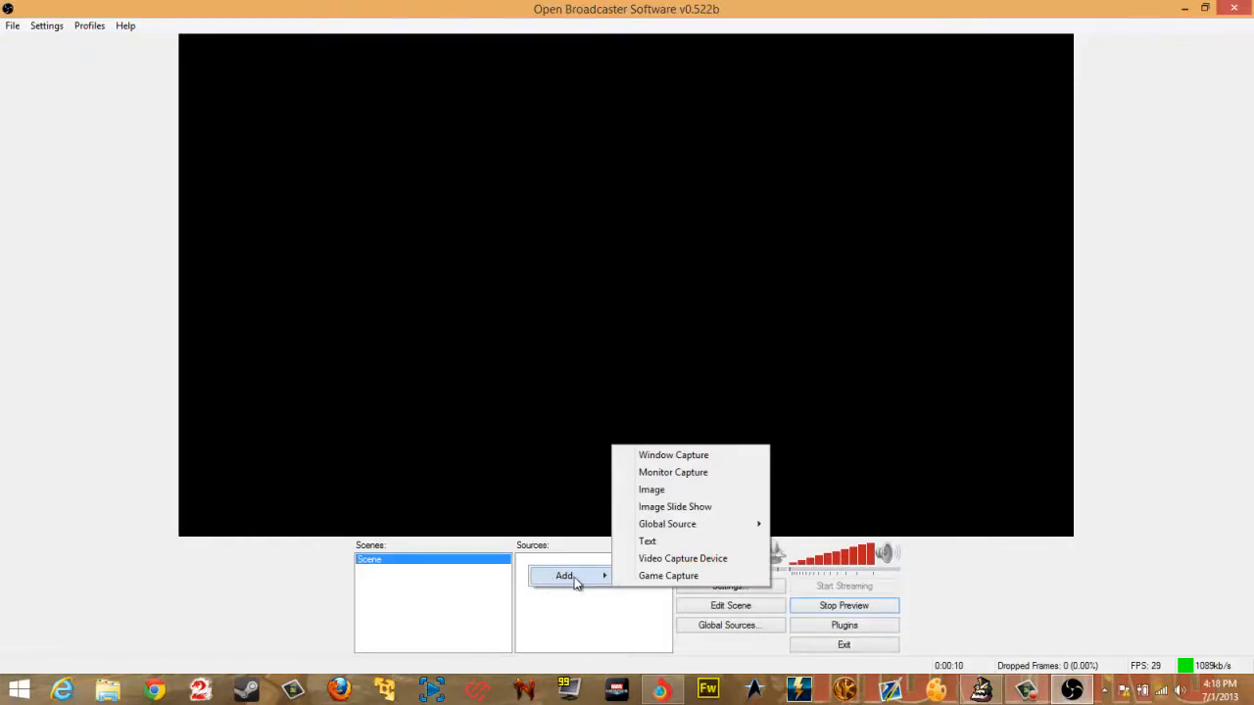
right_click(560, 616)
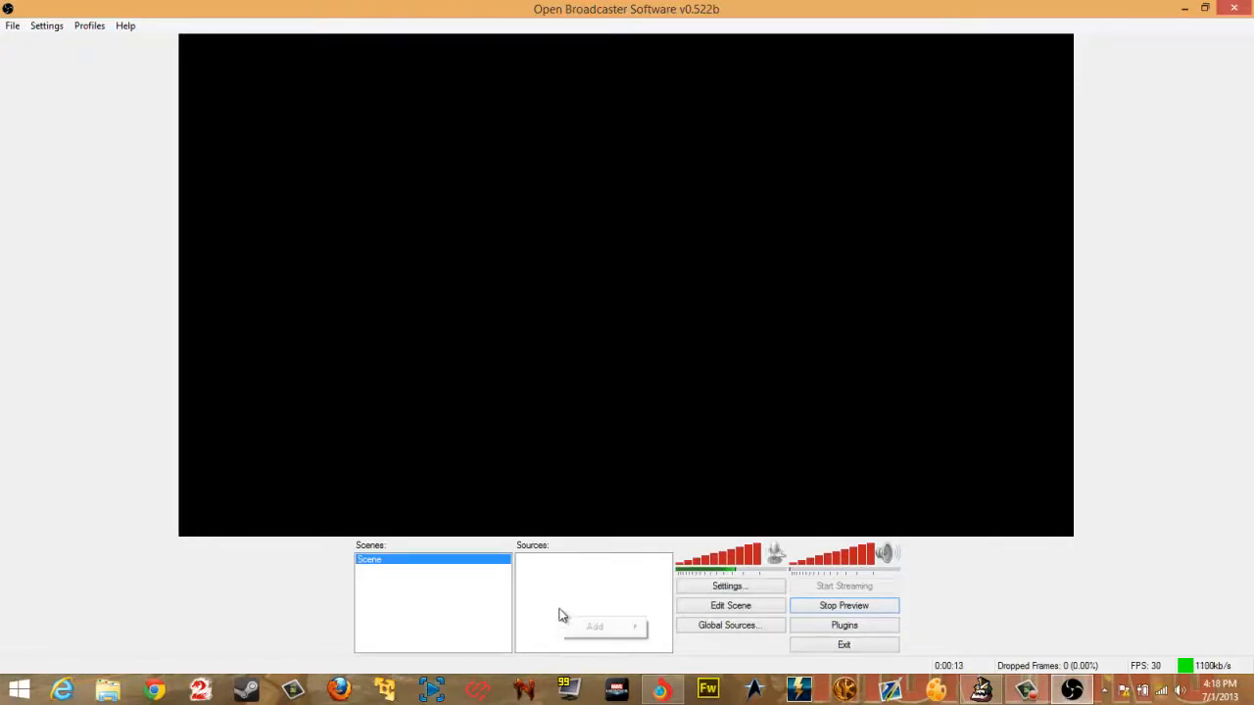
click(554, 574)
right_click(563, 592)
mouse_move(595, 603)
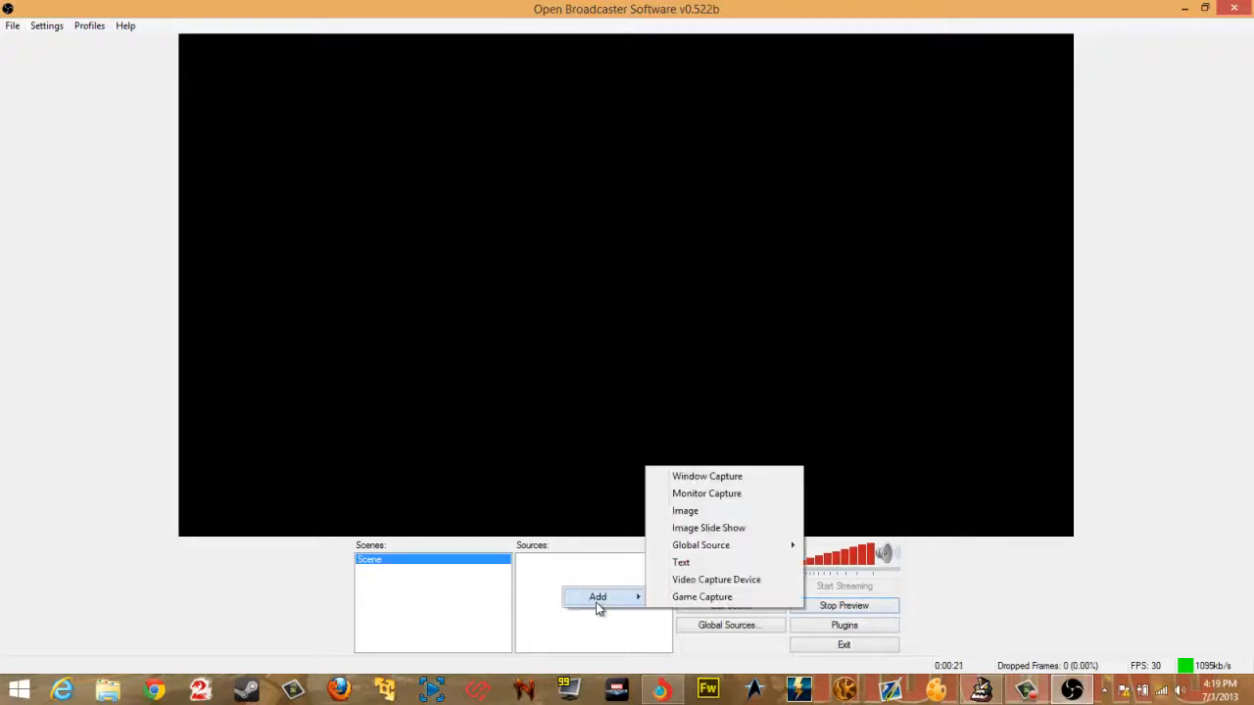
mouse_move(715, 549)
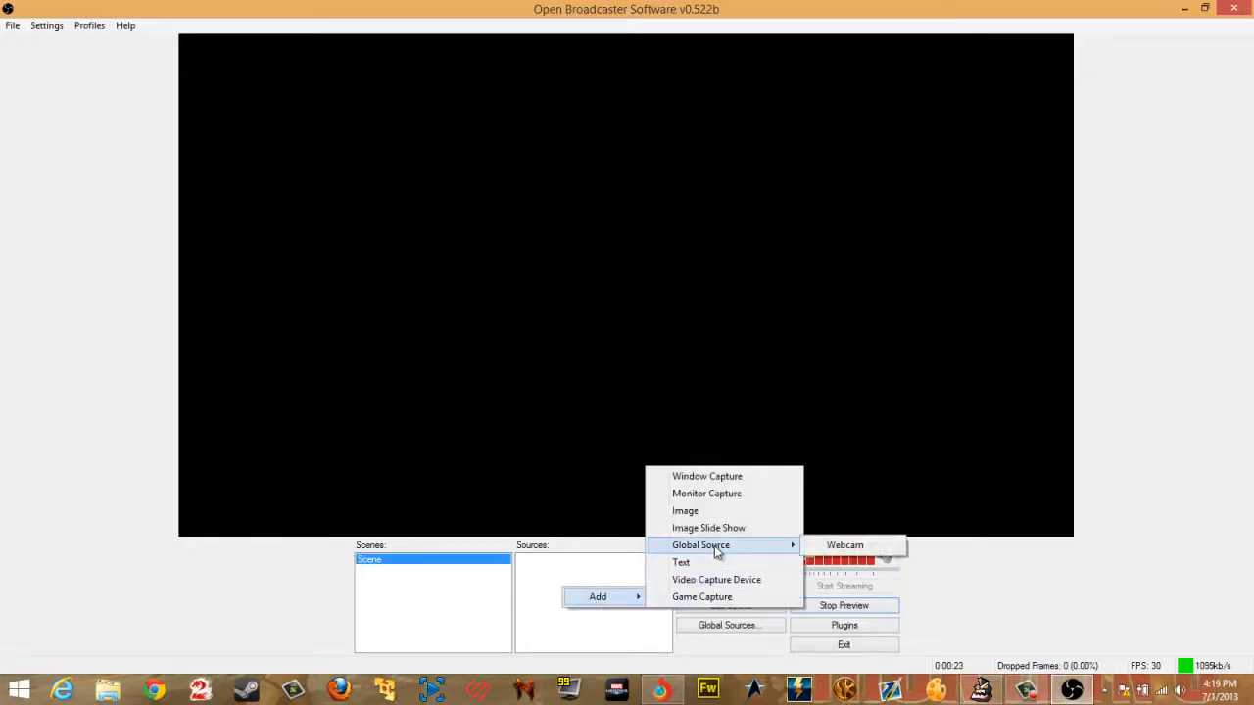
click(838, 551)
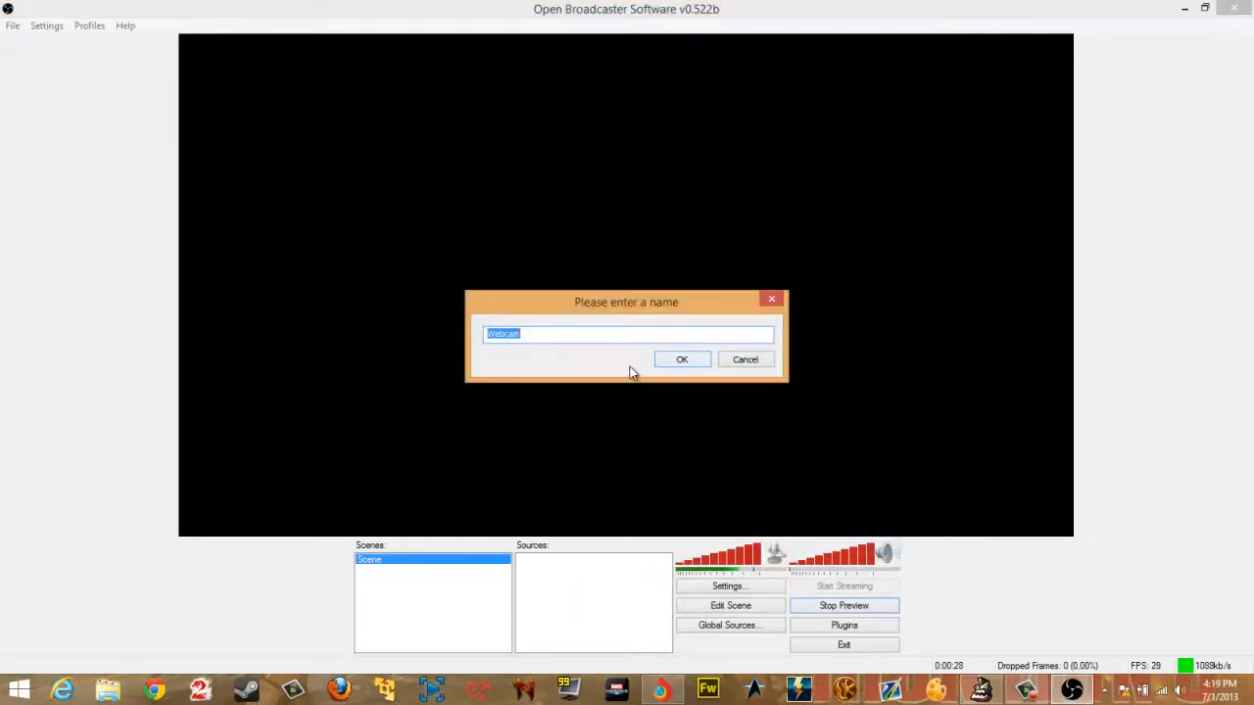
click(691, 360)
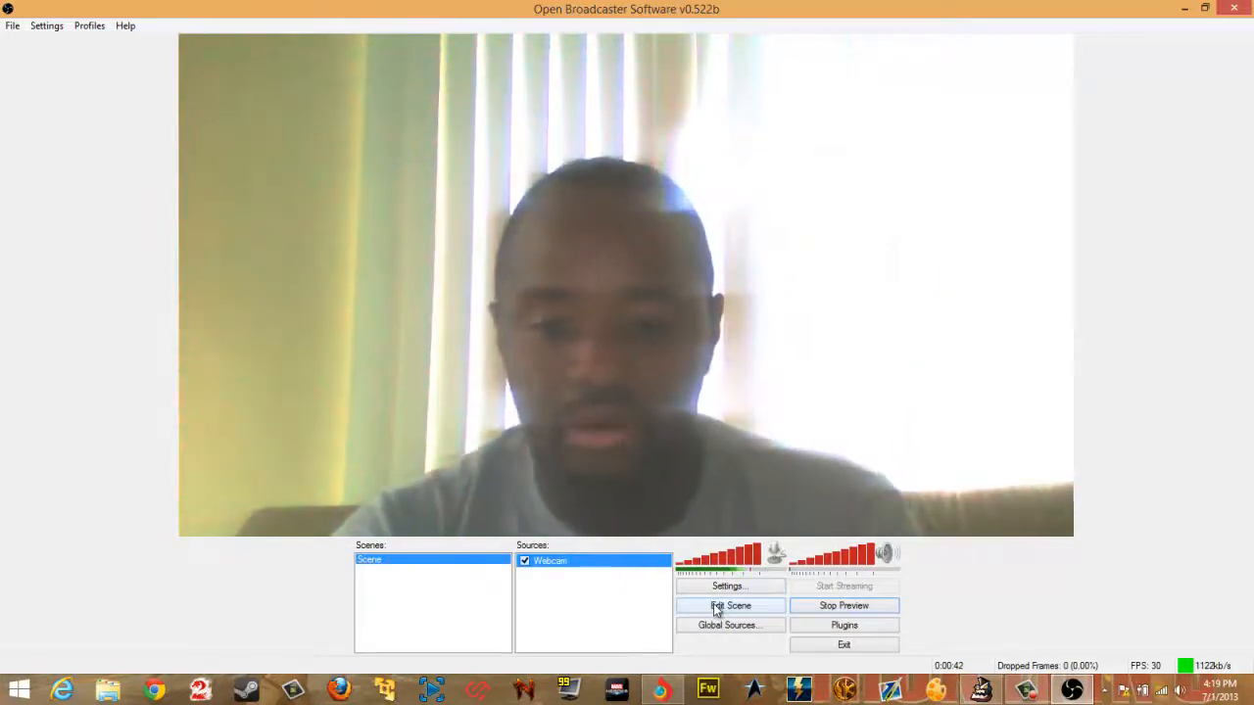
Step: Enable scene editing and shrink the webcam image to a small rectangle in the lower-right corner of the canvas
click(717, 608)
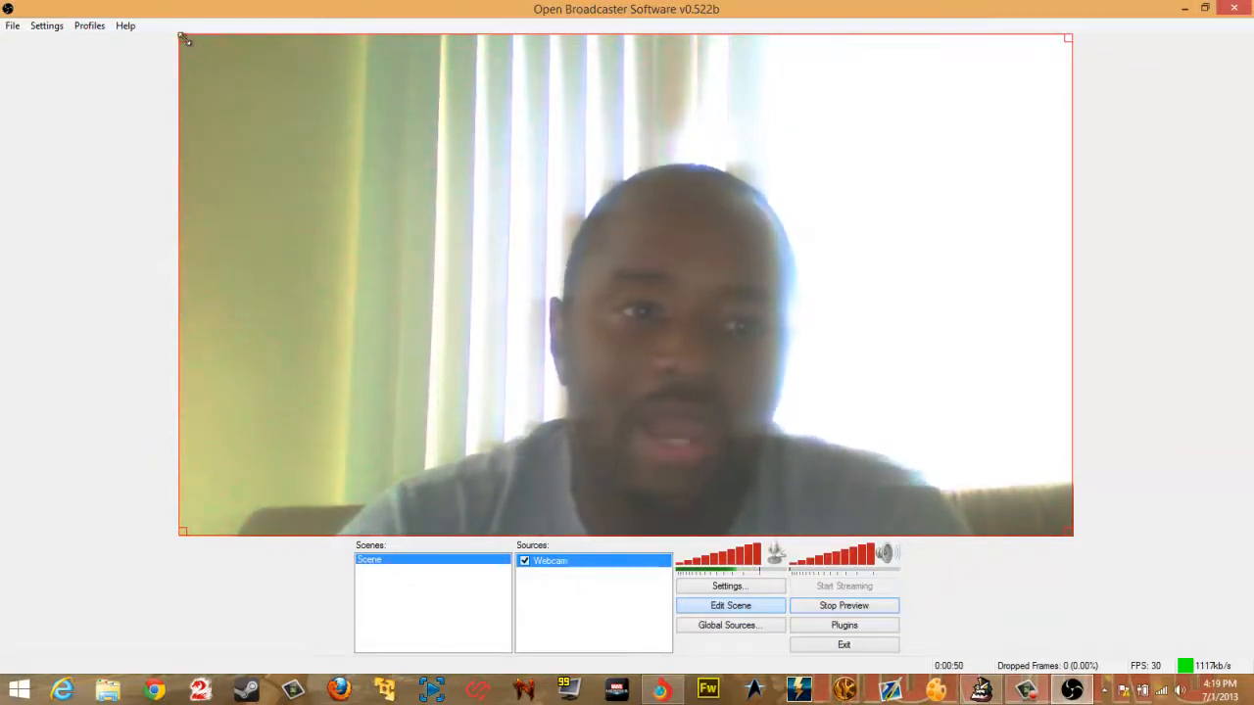
drag(184, 40, 656, 304)
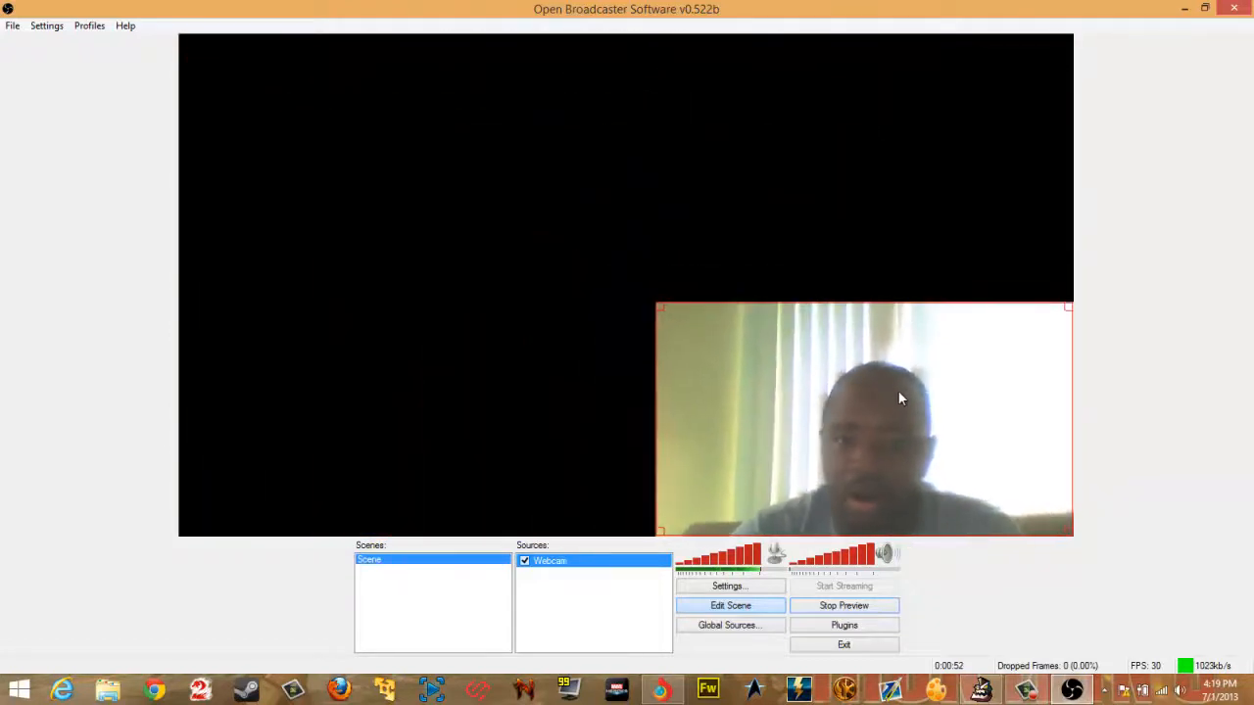
mouse_move(899, 397)
mouse_down()
mouse_move(434, 154)
mouse_move(551, 288)
mouse_move(932, 358)
mouse_move(931, 223)
mouse_move(905, 405)
mouse_up()
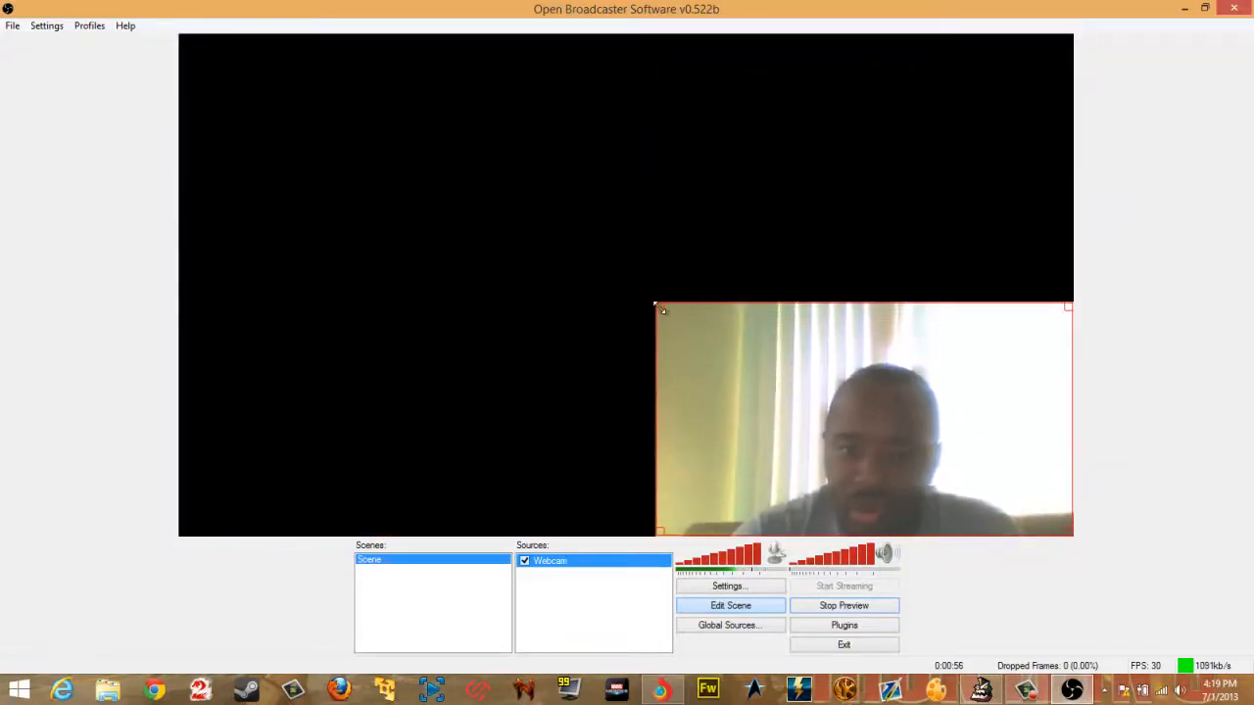
drag(661, 309, 876, 427)
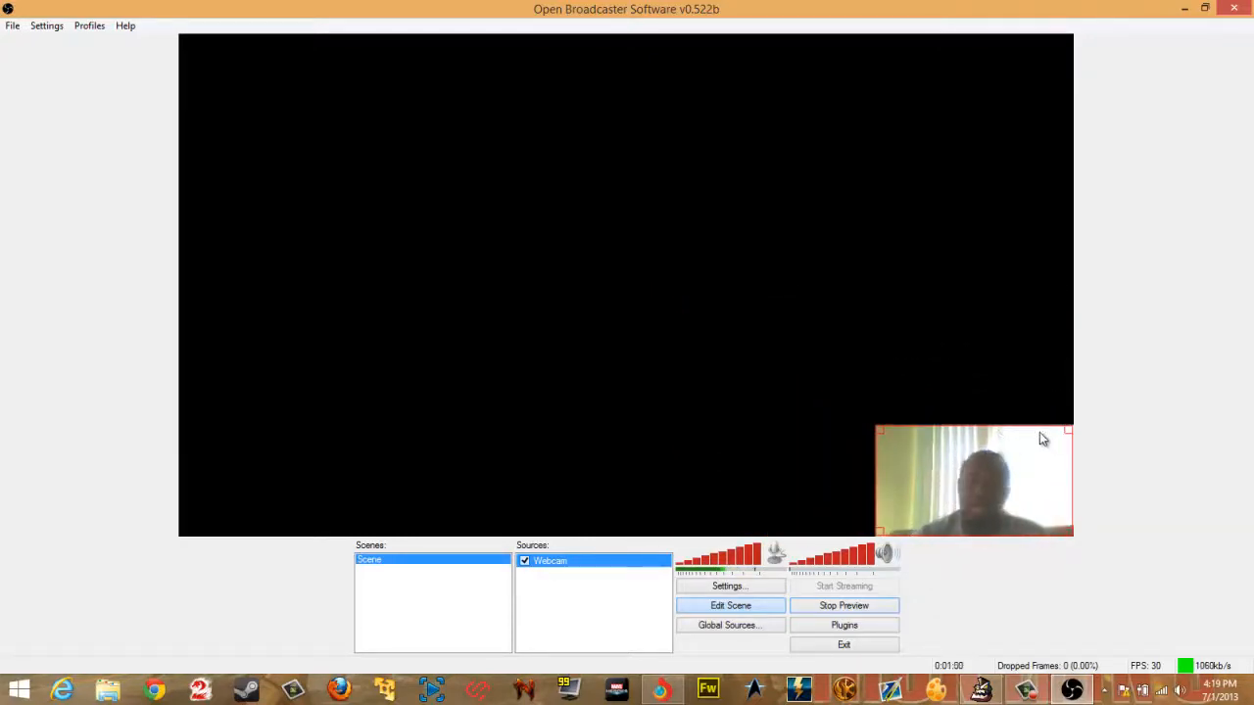
Step: Add a video capture device source named Elgato to the scene
click(591, 598)
right_click(595, 598)
click(565, 595)
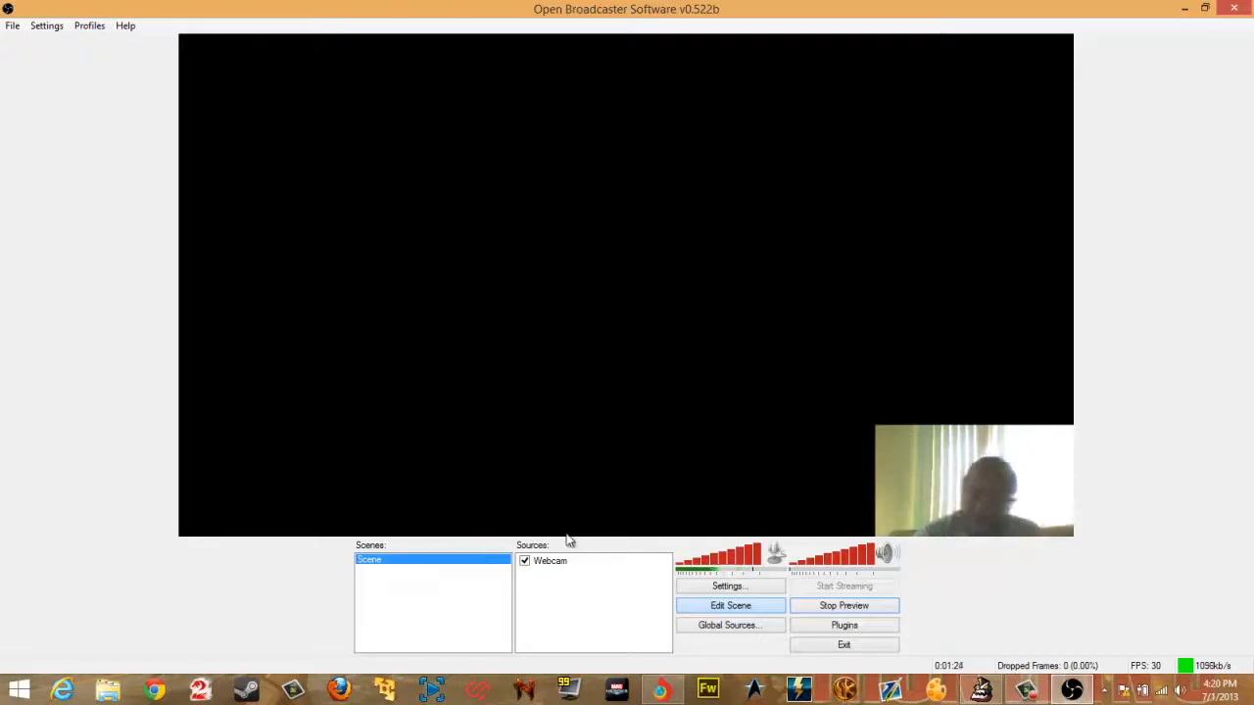
right_click(542, 593)
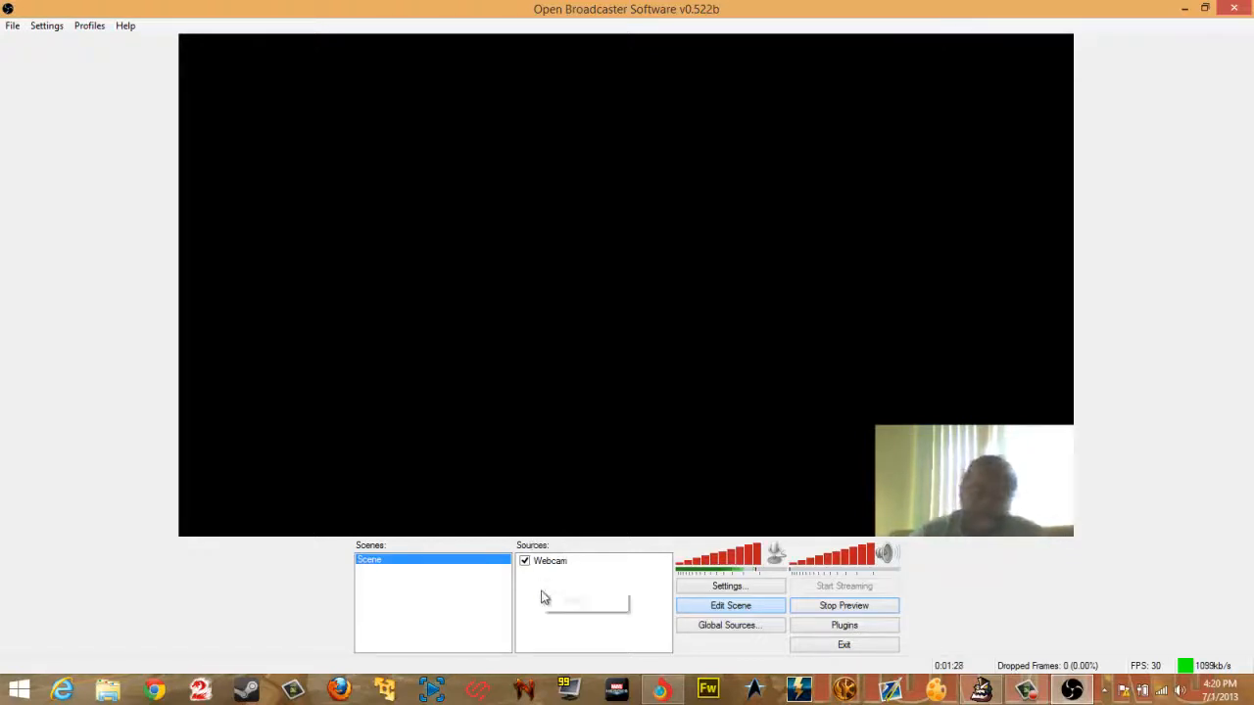
mouse_move(565, 605)
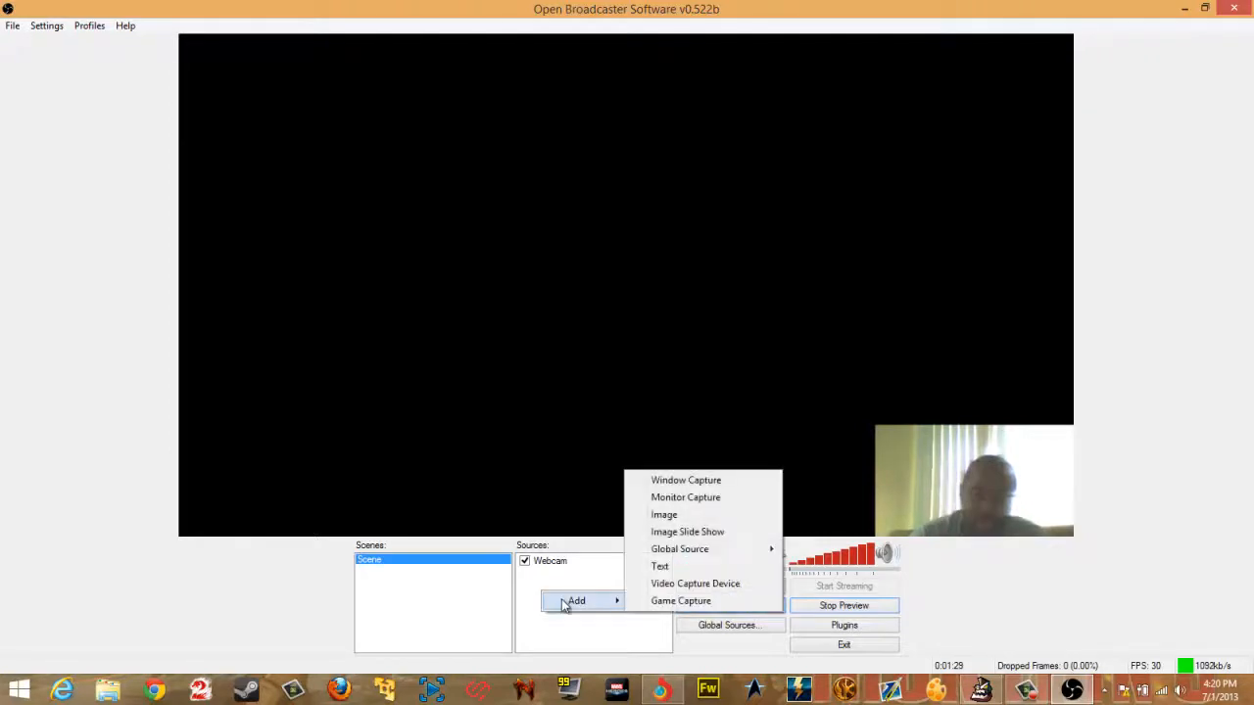
click(684, 586)
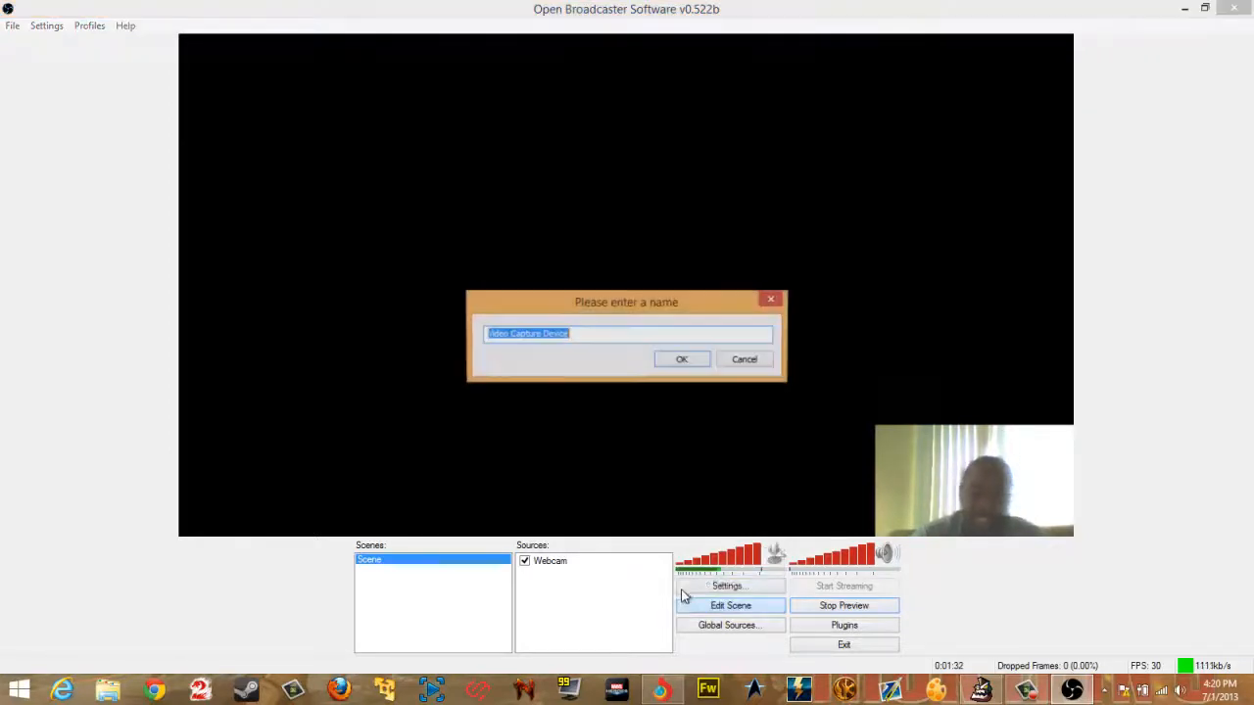
text(E)
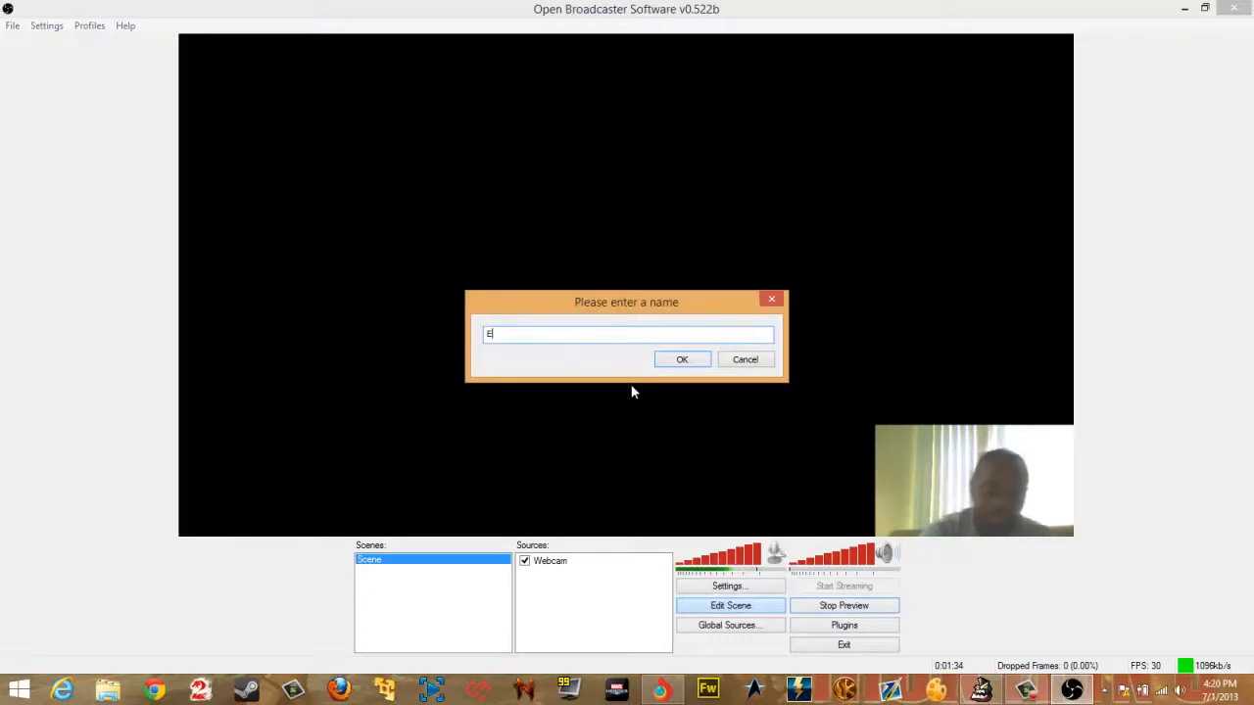
text(lgato)
key(Return)
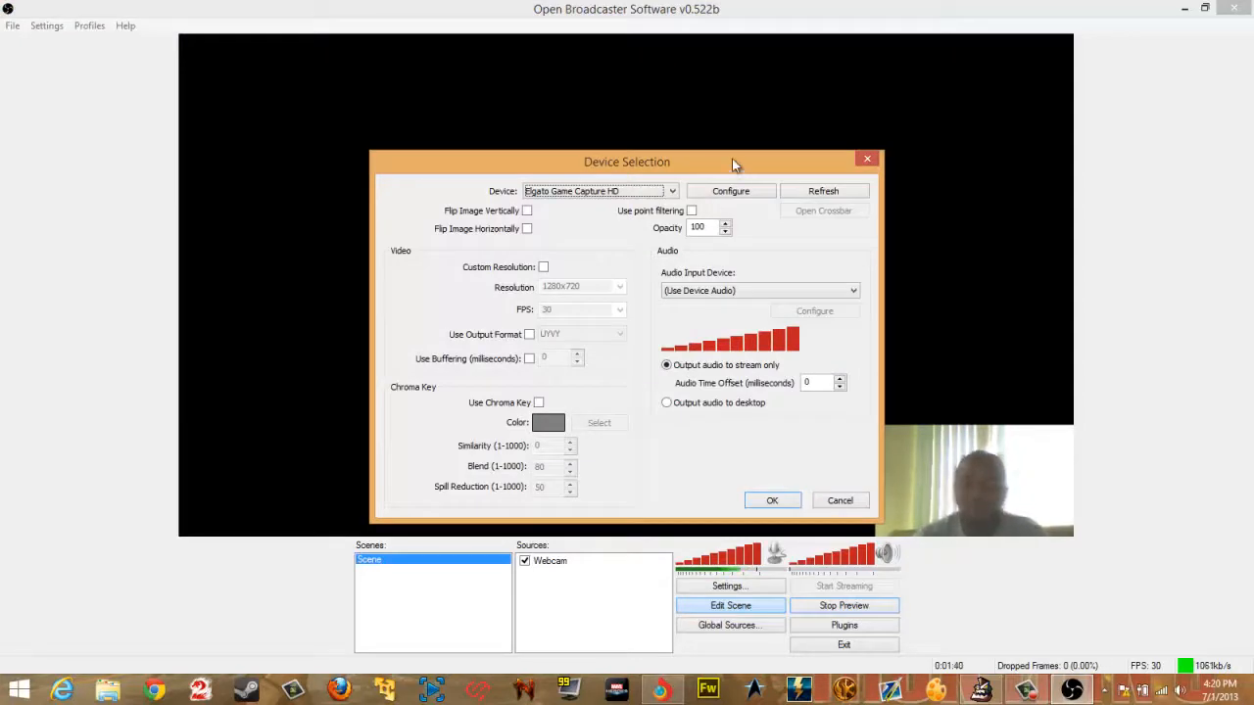
Step: Use Elgato Game Capture HD as the source's device, disable its audio input and save the source
click(551, 195)
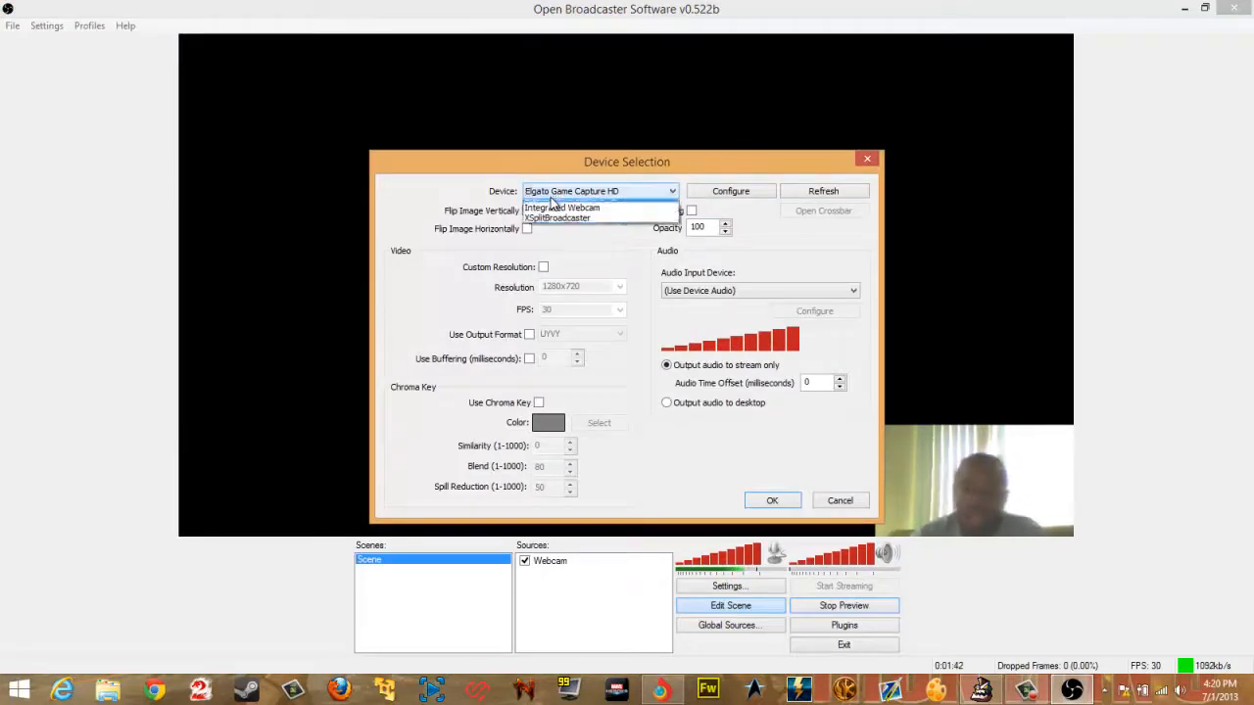
click(566, 204)
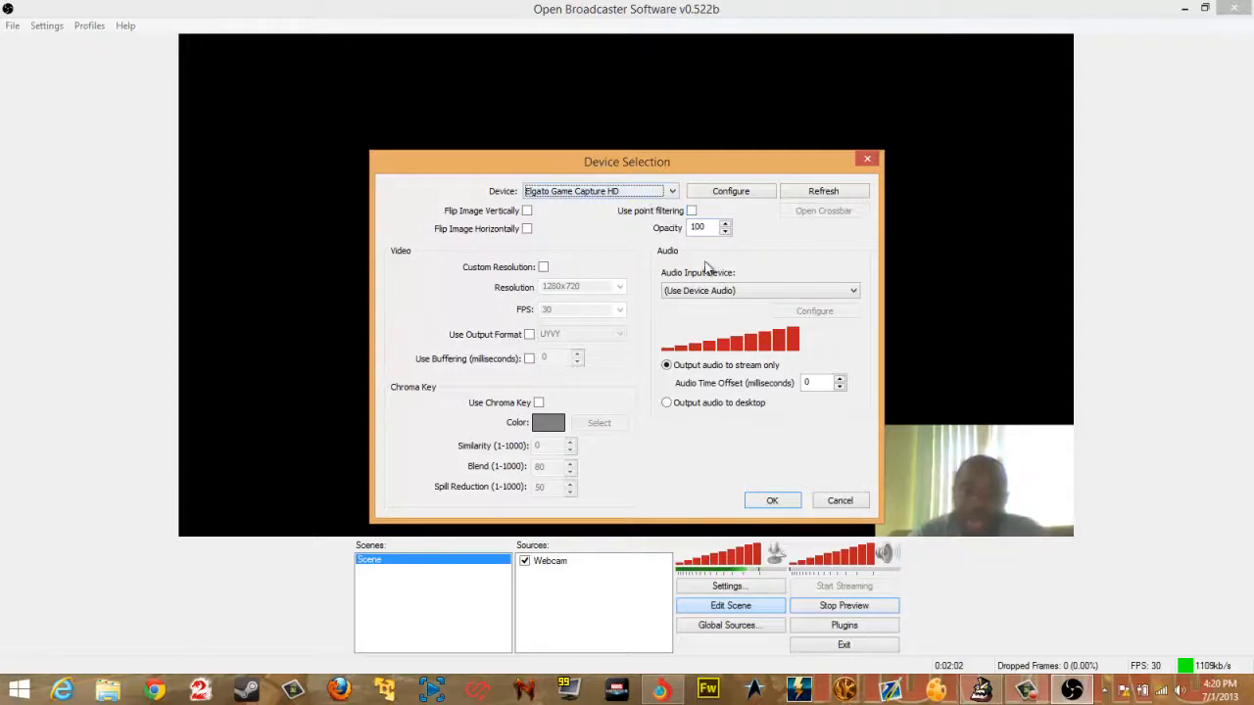
click(721, 292)
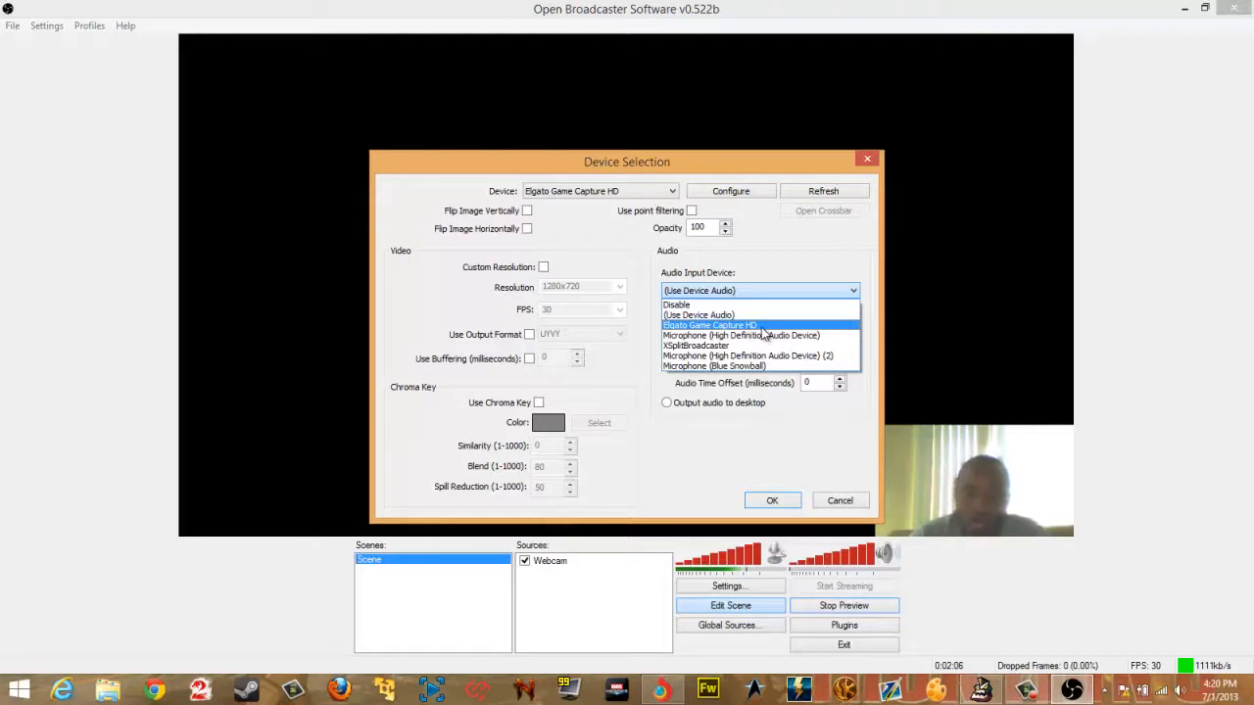
click(735, 304)
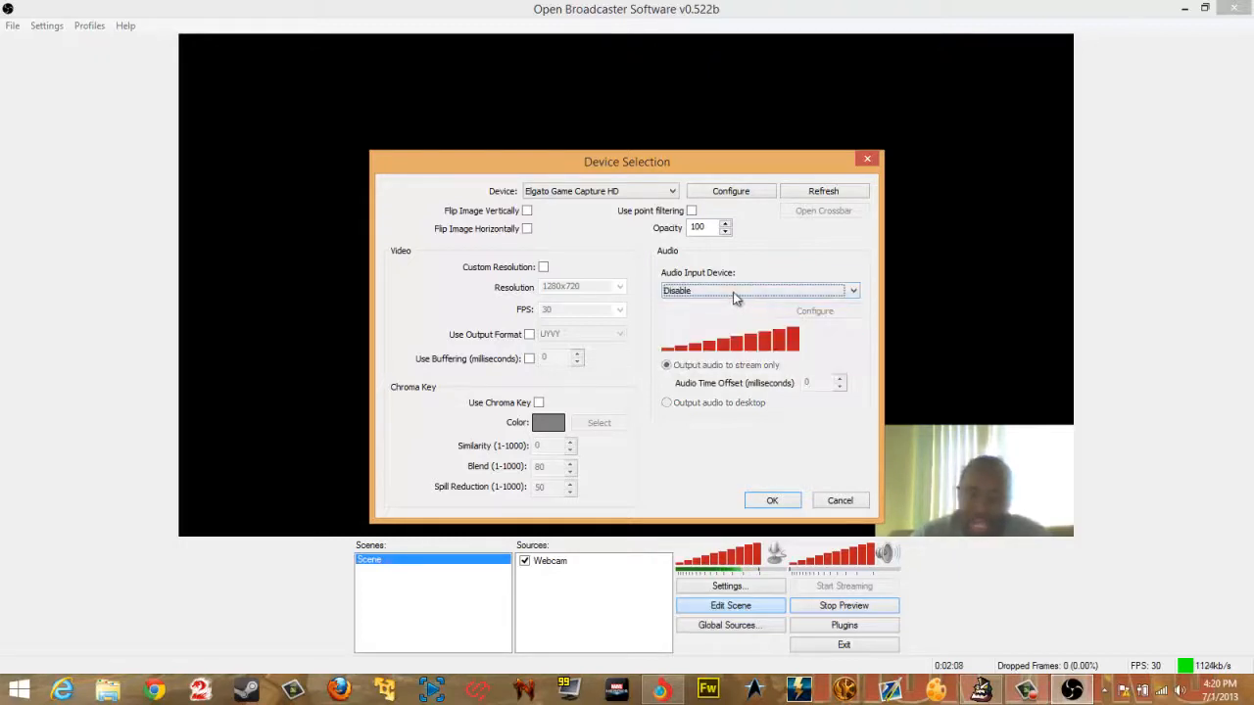
click(734, 293)
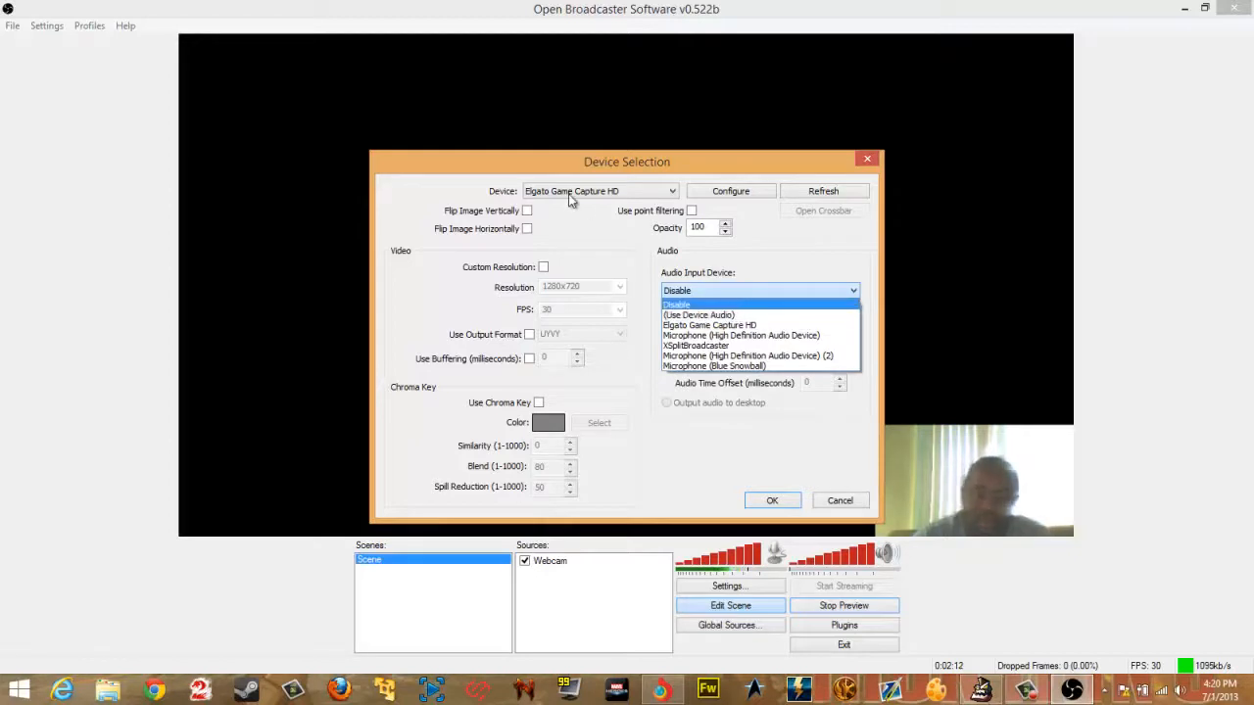
click(693, 306)
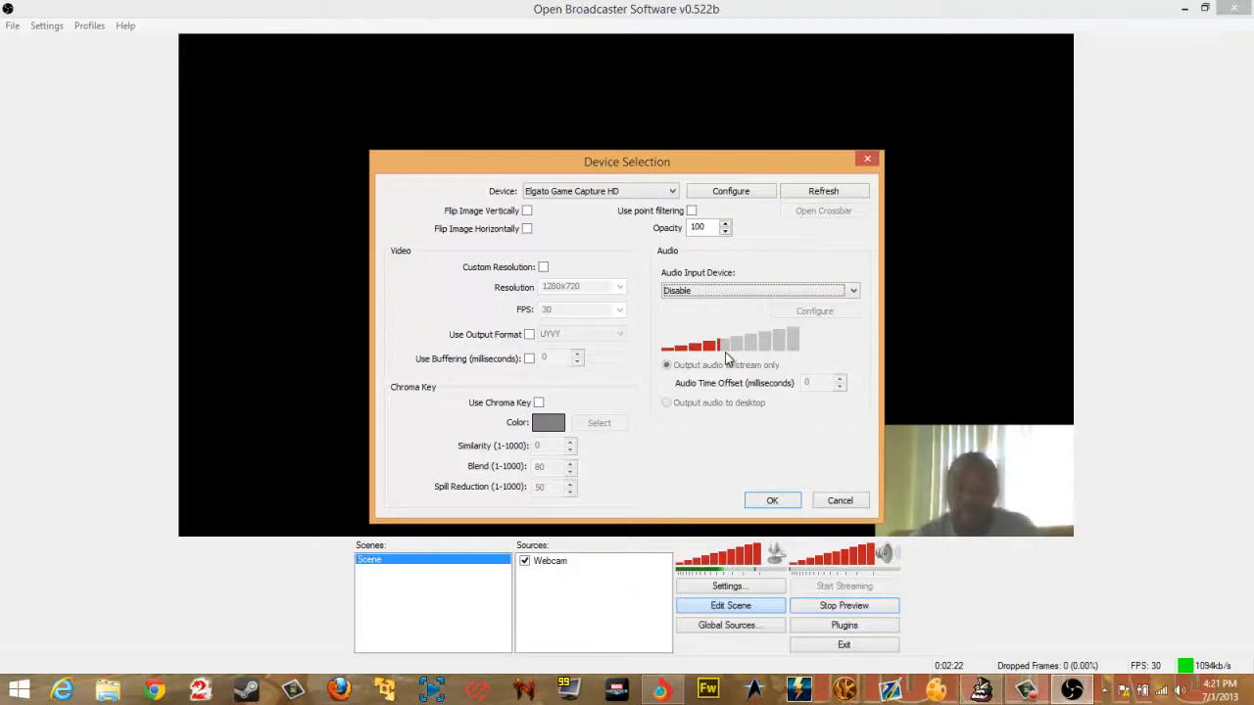
click(772, 501)
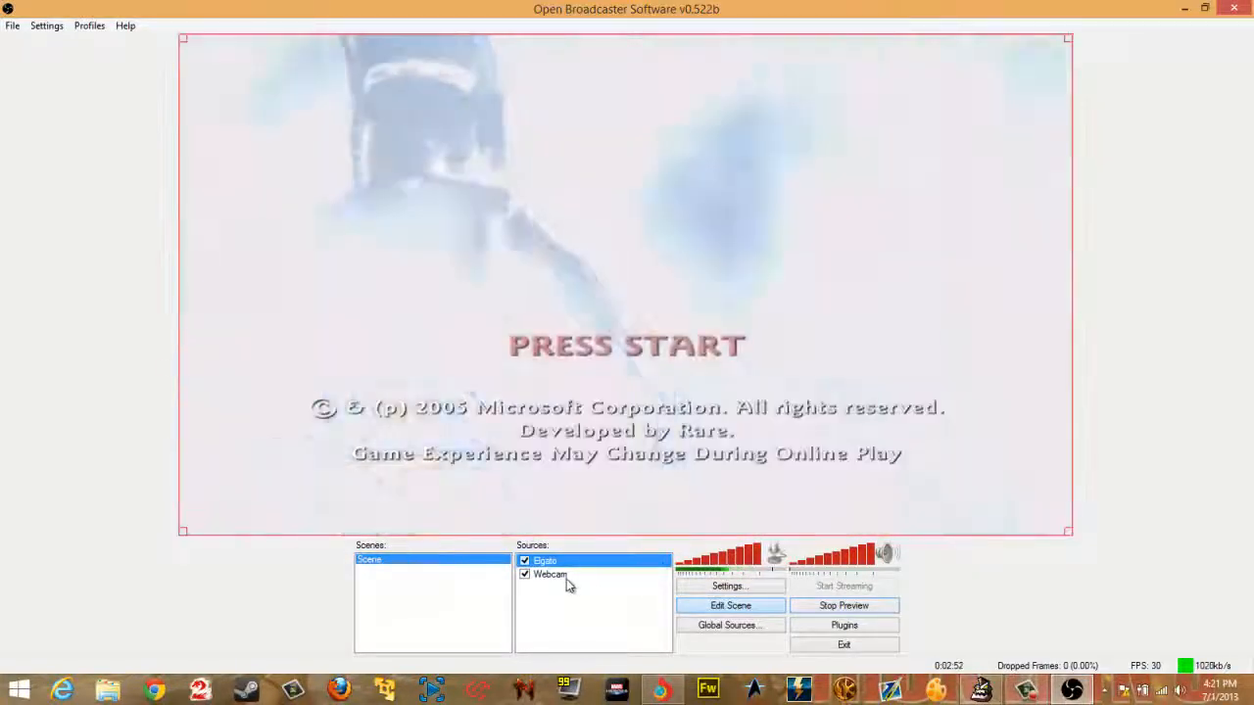
Step: Move the Webcam source above the Elgato source in the source order
click(567, 576)
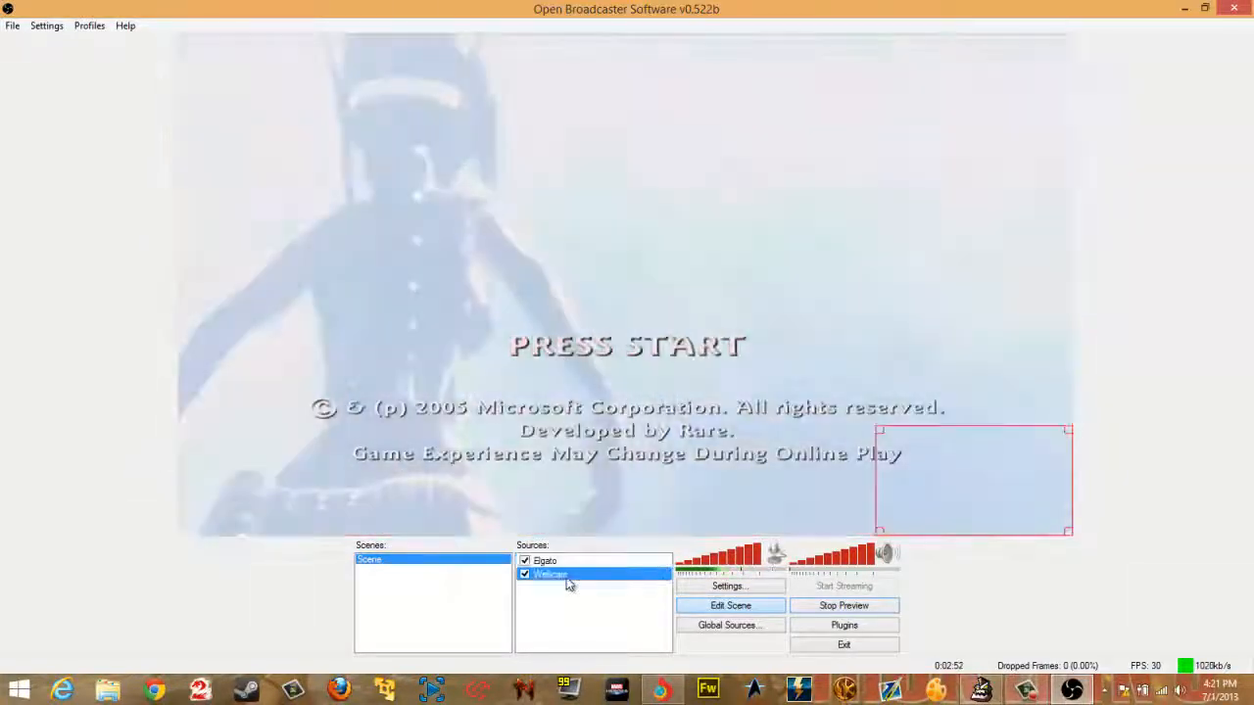
key(Up)
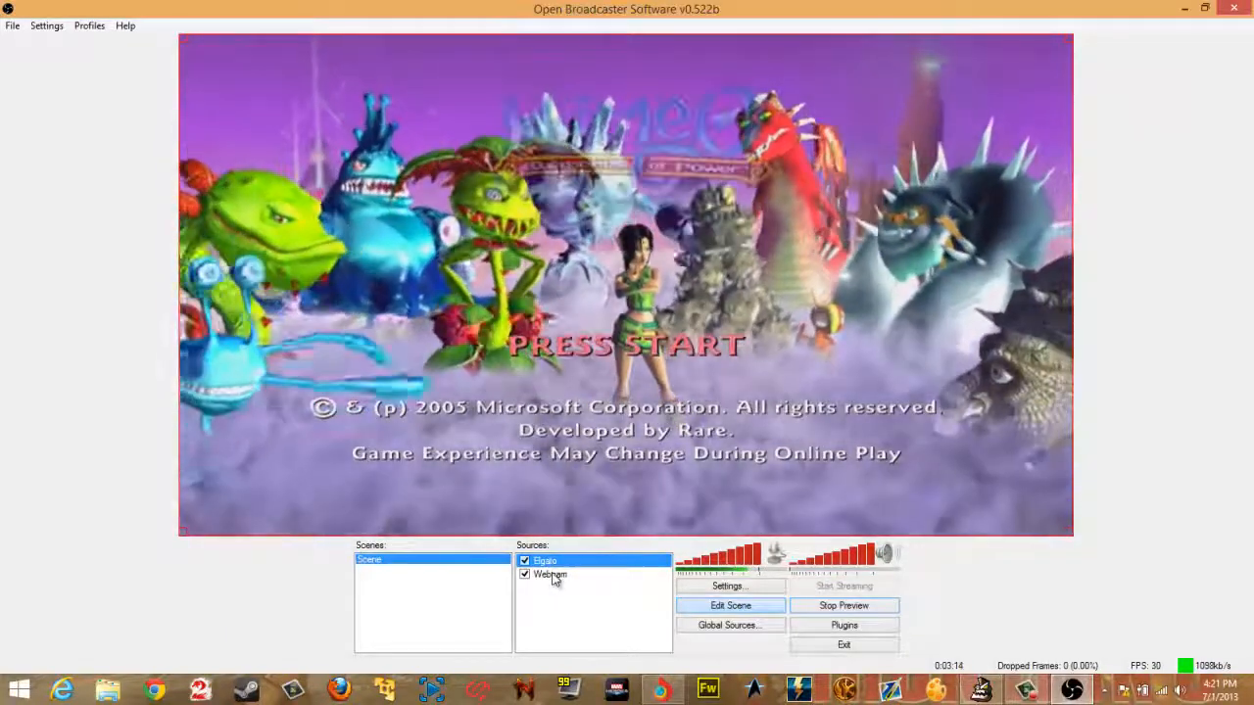
click(552, 577)
right_click(555, 578)
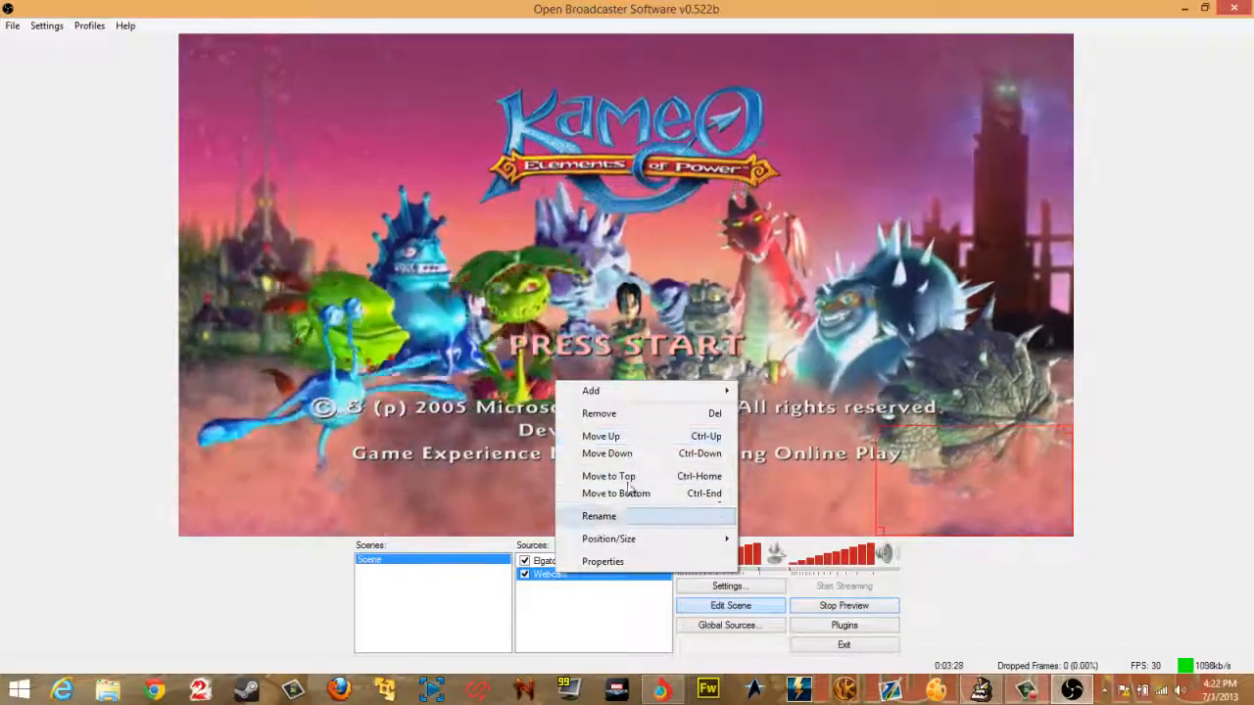
click(617, 438)
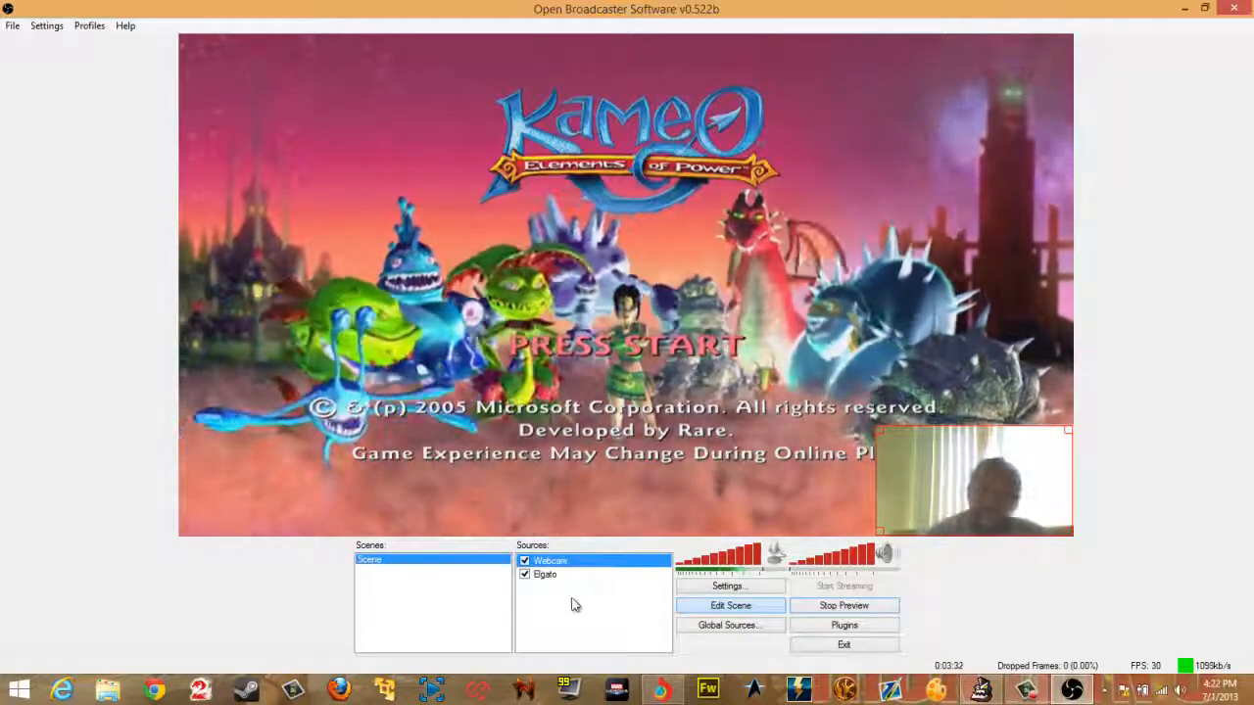
Step: Shrink the Elgato capture to about half size in the canvas's upper-left corner and move the webcam image over its lower-right corner
click(231, 96)
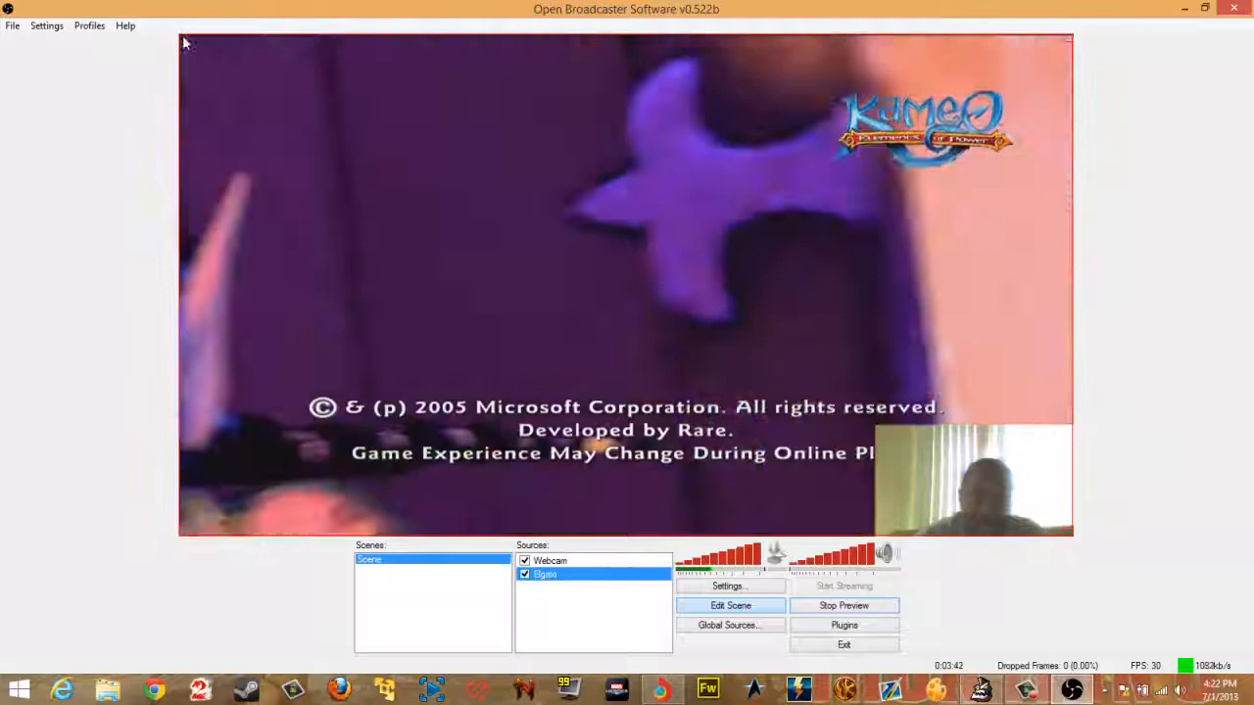
drag(183, 43, 630, 280)
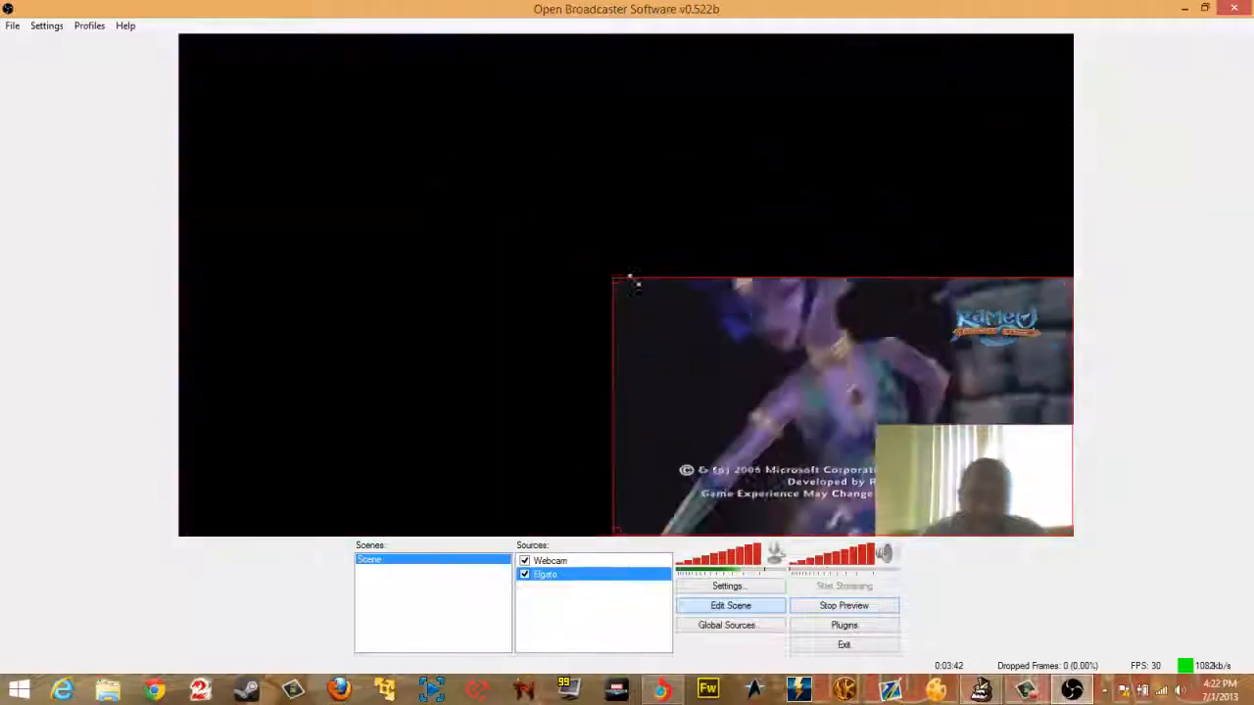
drag(745, 368, 324, 120)
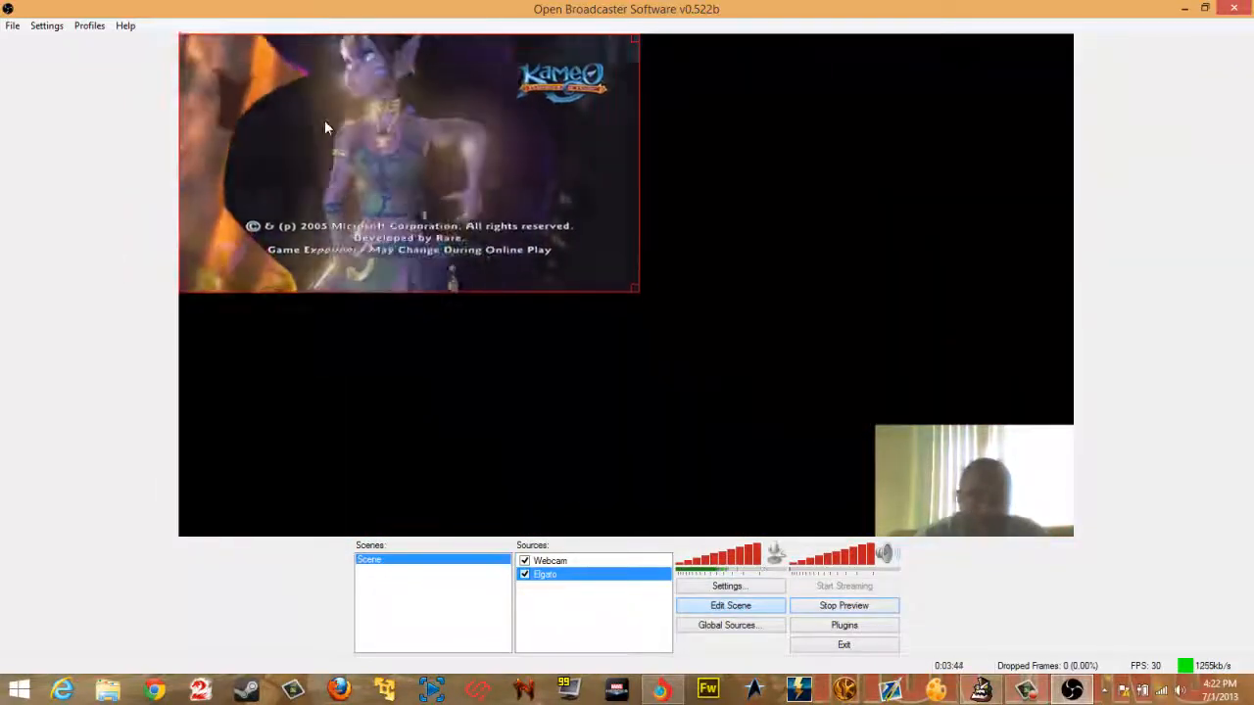
drag(638, 290, 643, 294)
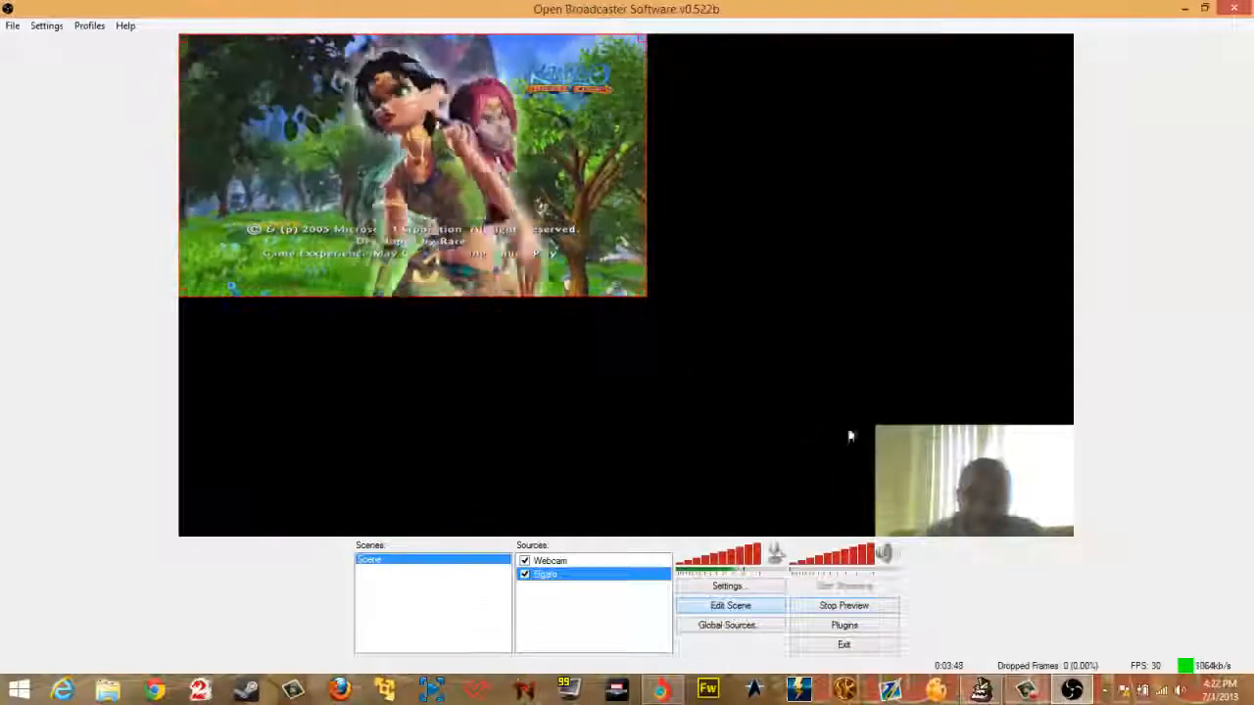
click(917, 448)
drag(988, 488, 622, 293)
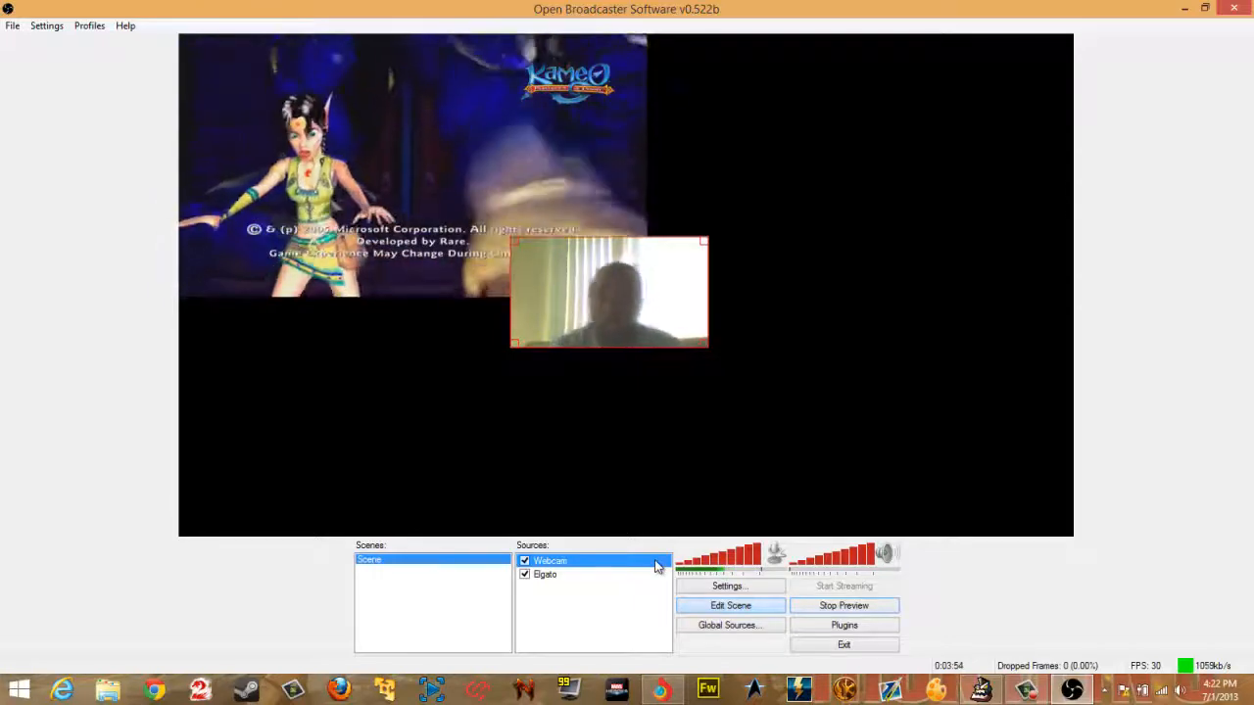
Step: Add a game capture source named PC Game Capture to the scene
click(554, 599)
right_click(546, 599)
mouse_move(579, 610)
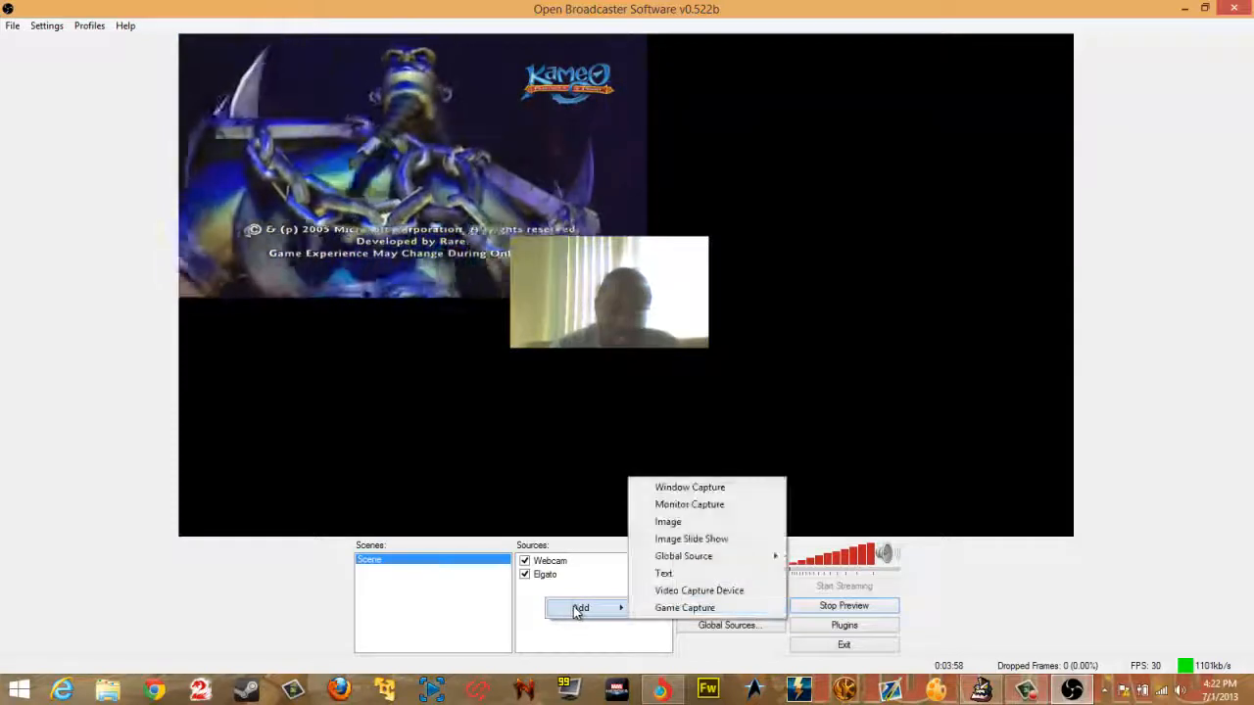
click(685, 614)
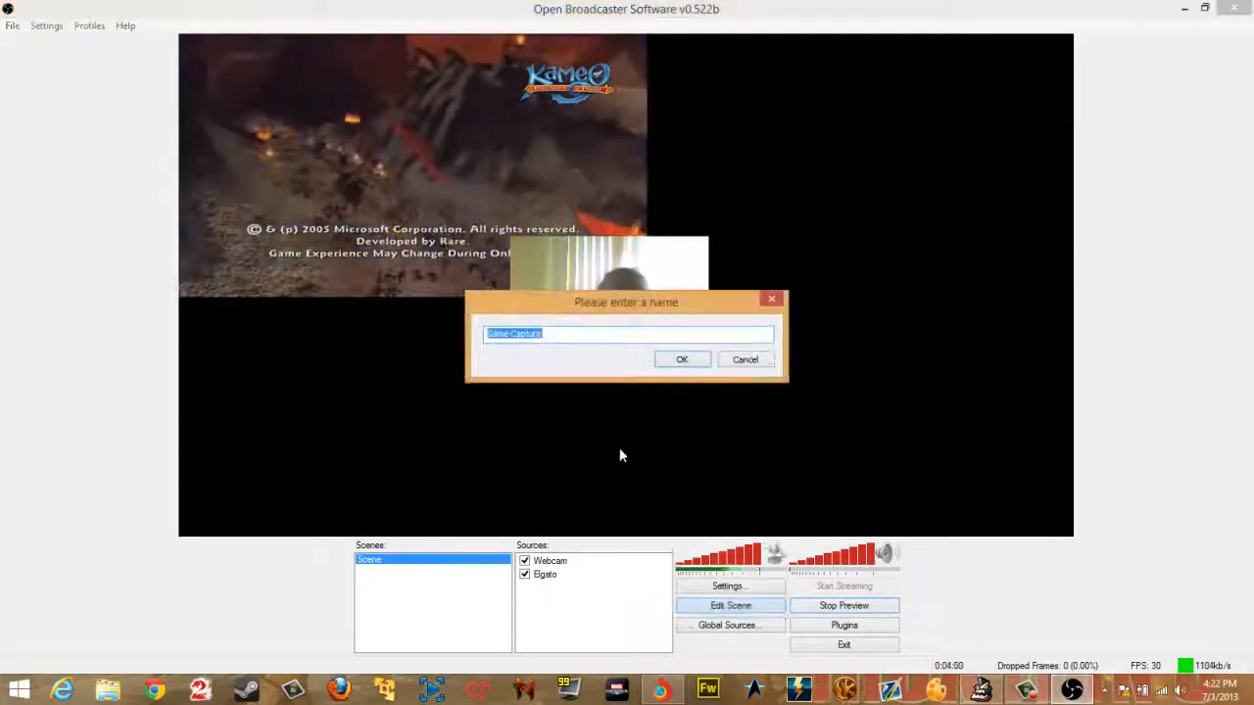
click(682, 360)
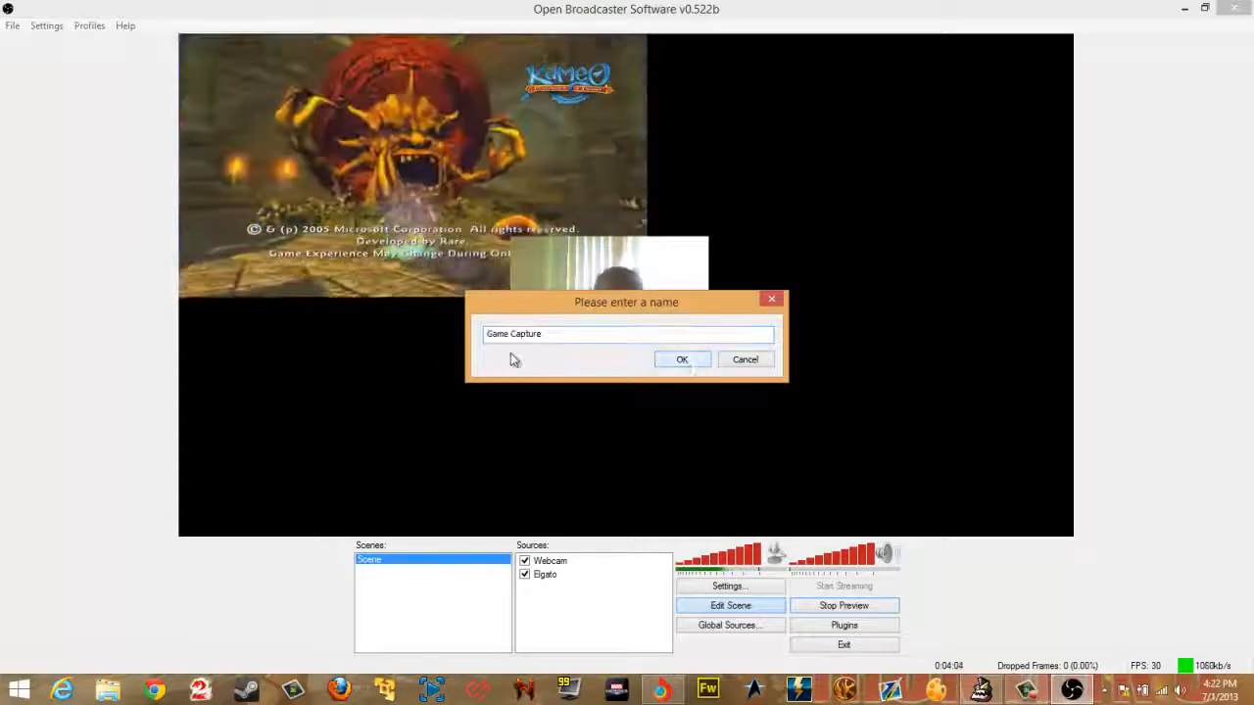
click(488, 334)
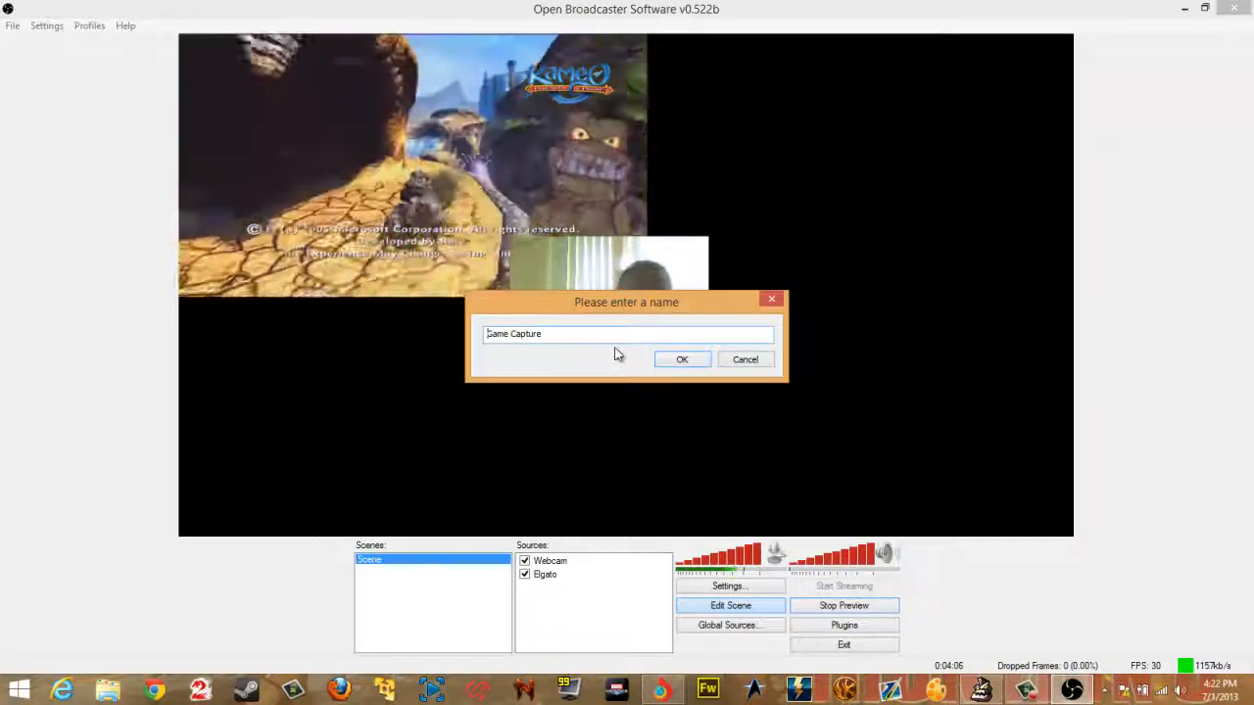
text(PC)
key(Return)
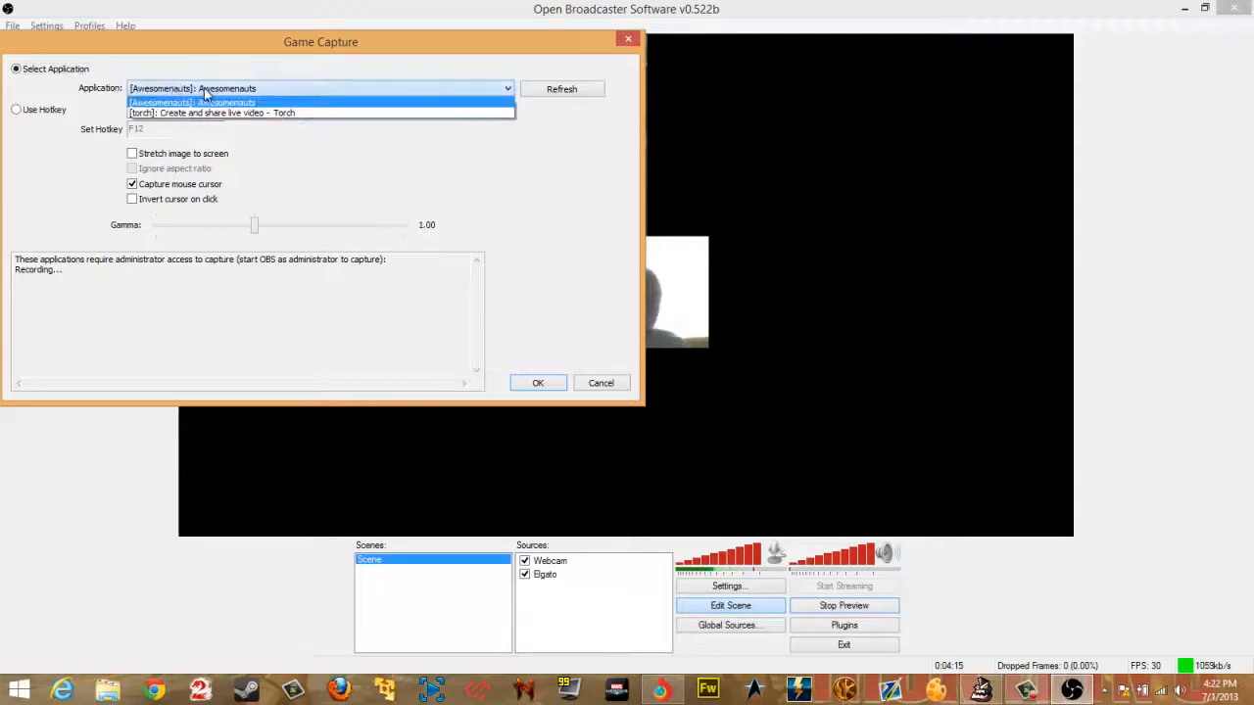
Step: Set the game capture to the Awesomenauts application and shrink its image to about half size in the canvas's lower-right corner
click(221, 104)
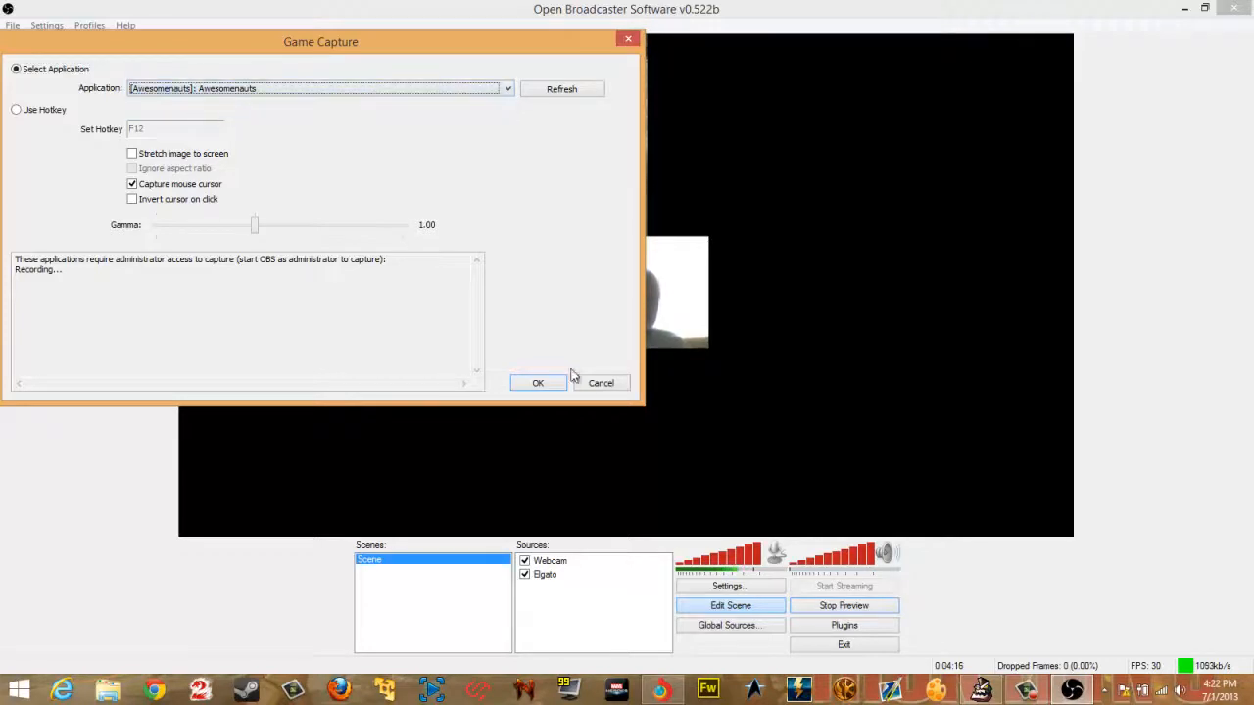
click(553, 388)
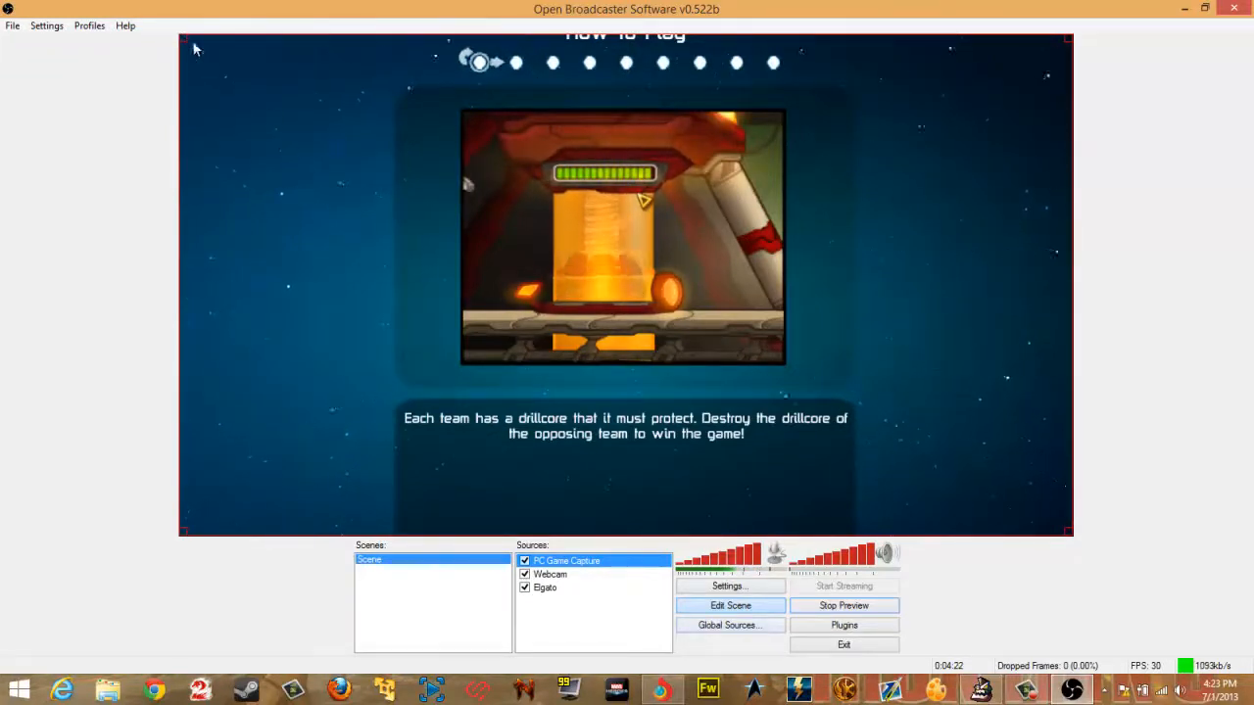
drag(183, 37, 657, 333)
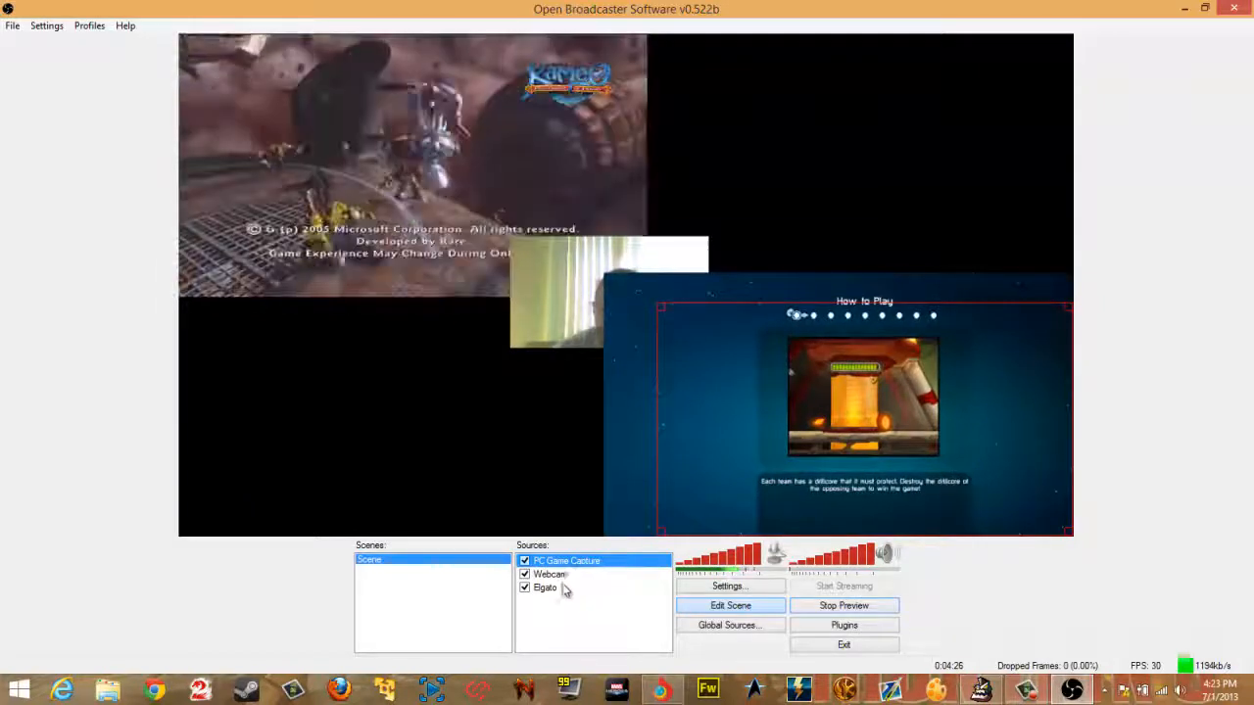
Step: Move the Webcam source to the top of the source order so it overlaps both game captures
click(554, 575)
right_click(560, 576)
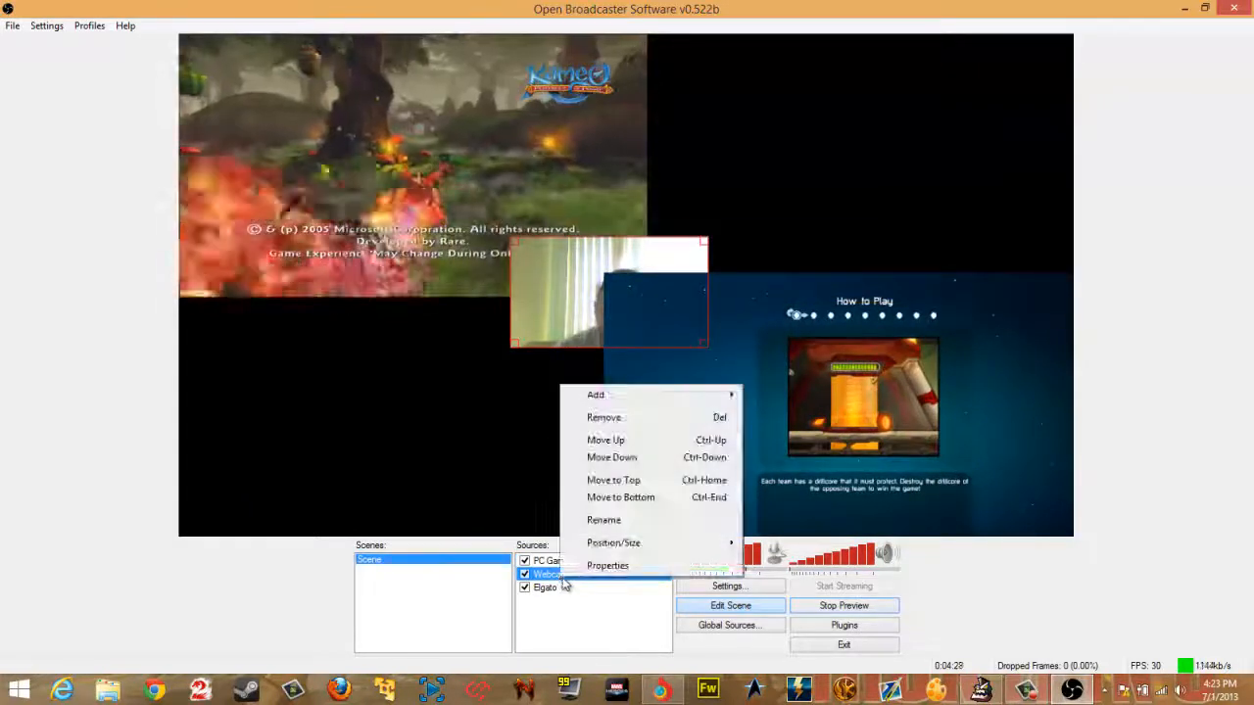
click(630, 458)
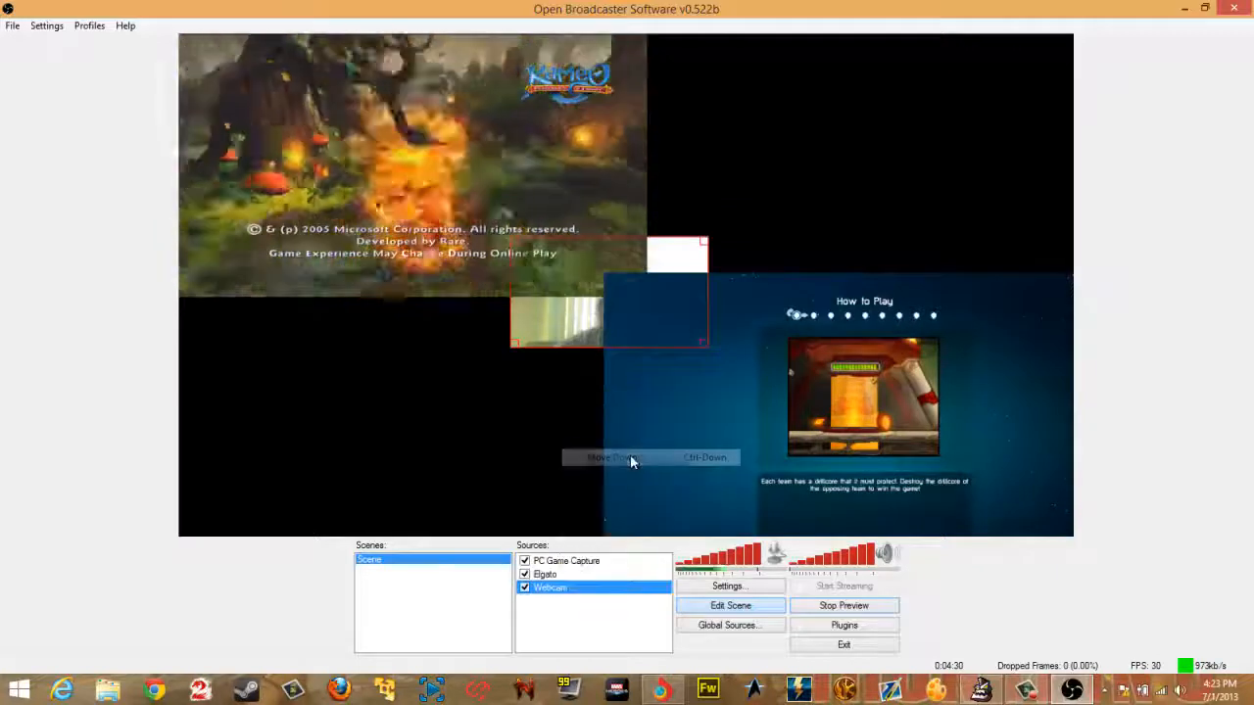
right_click(580, 589)
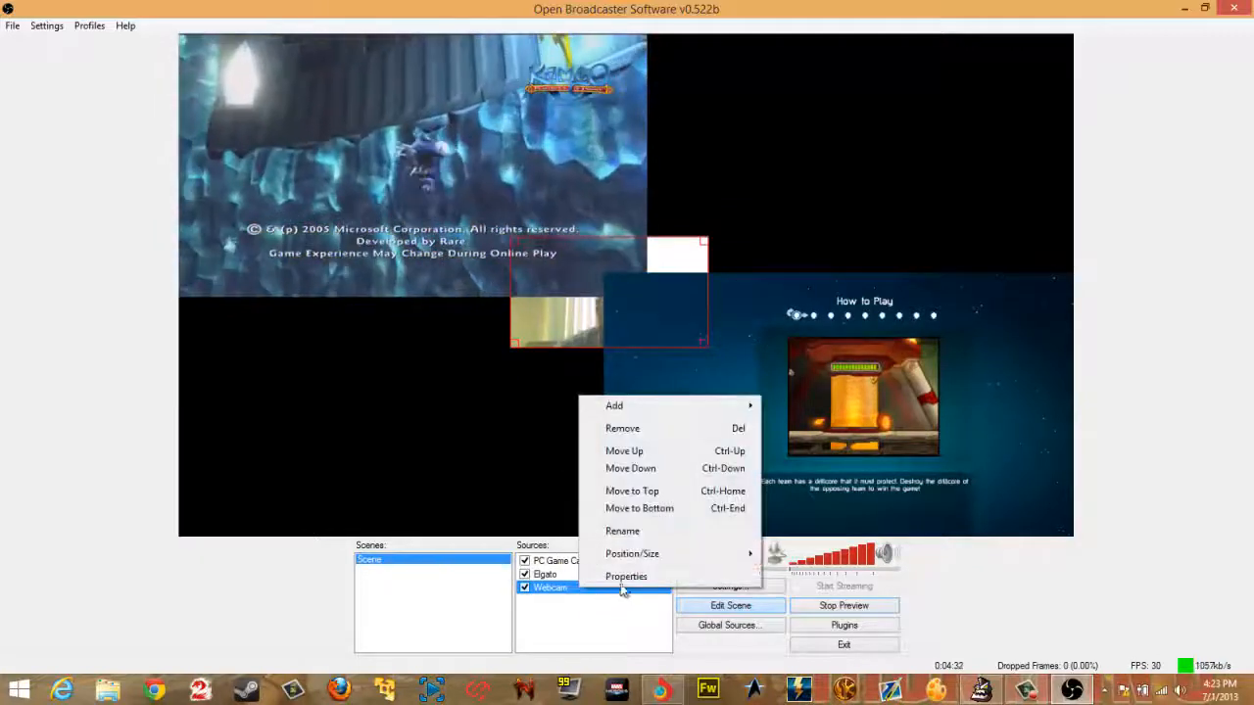
click(645, 493)
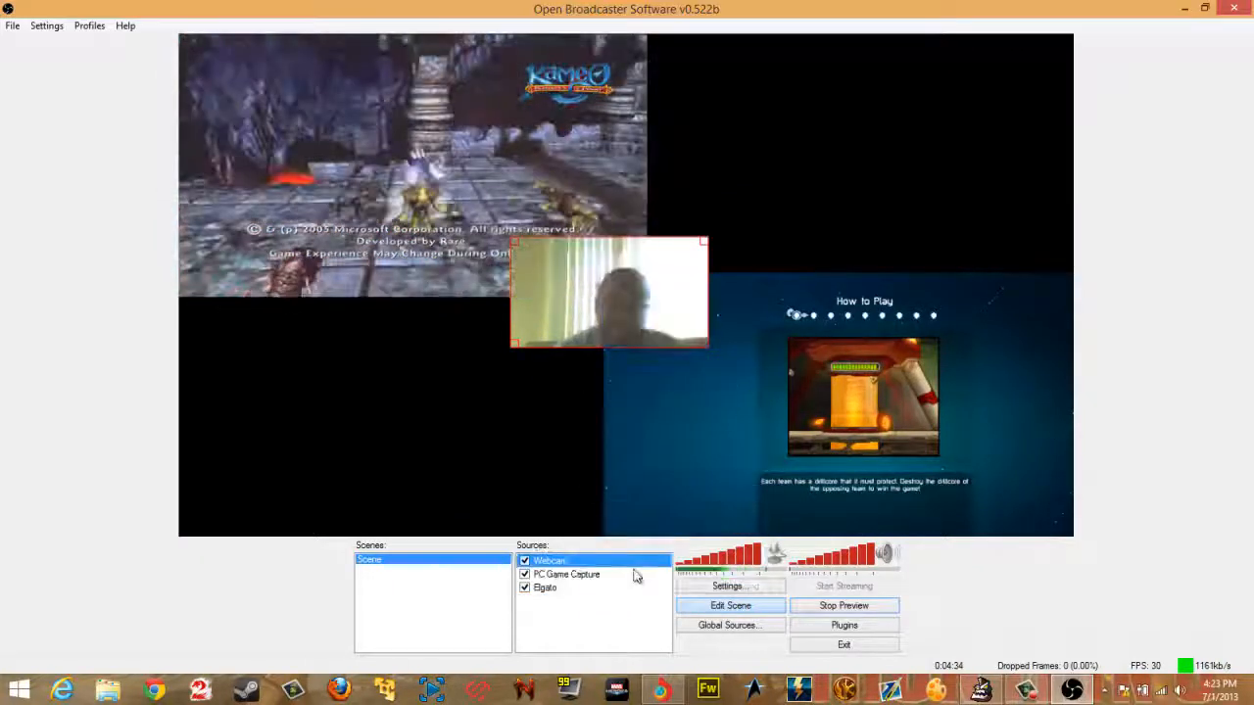
click(781, 201)
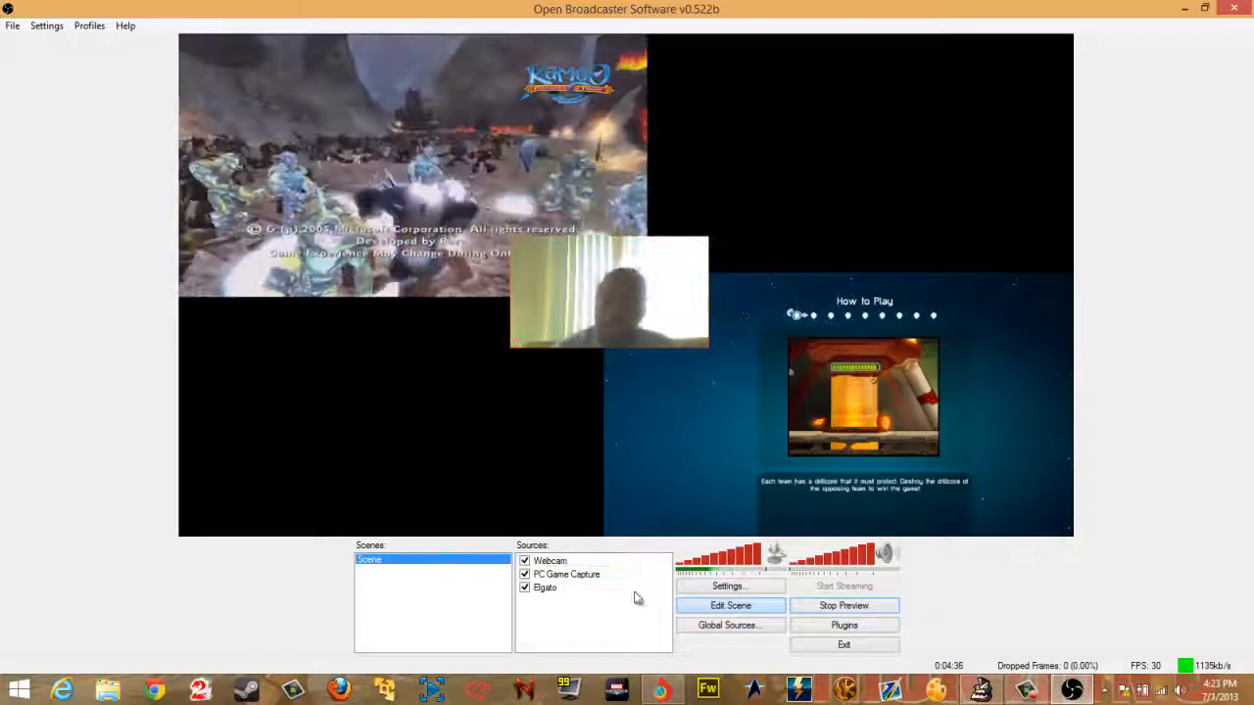
Step: Add an image source named Title Screen to the scene
right_click(575, 620)
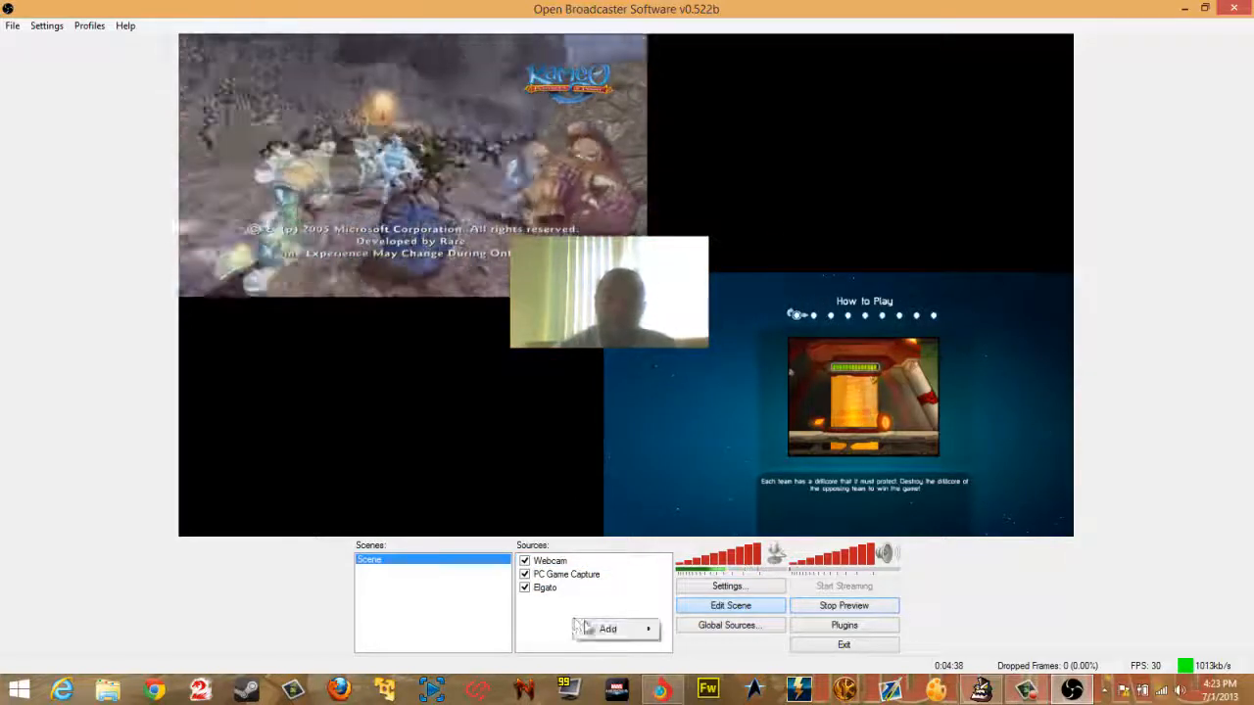
mouse_move(609, 635)
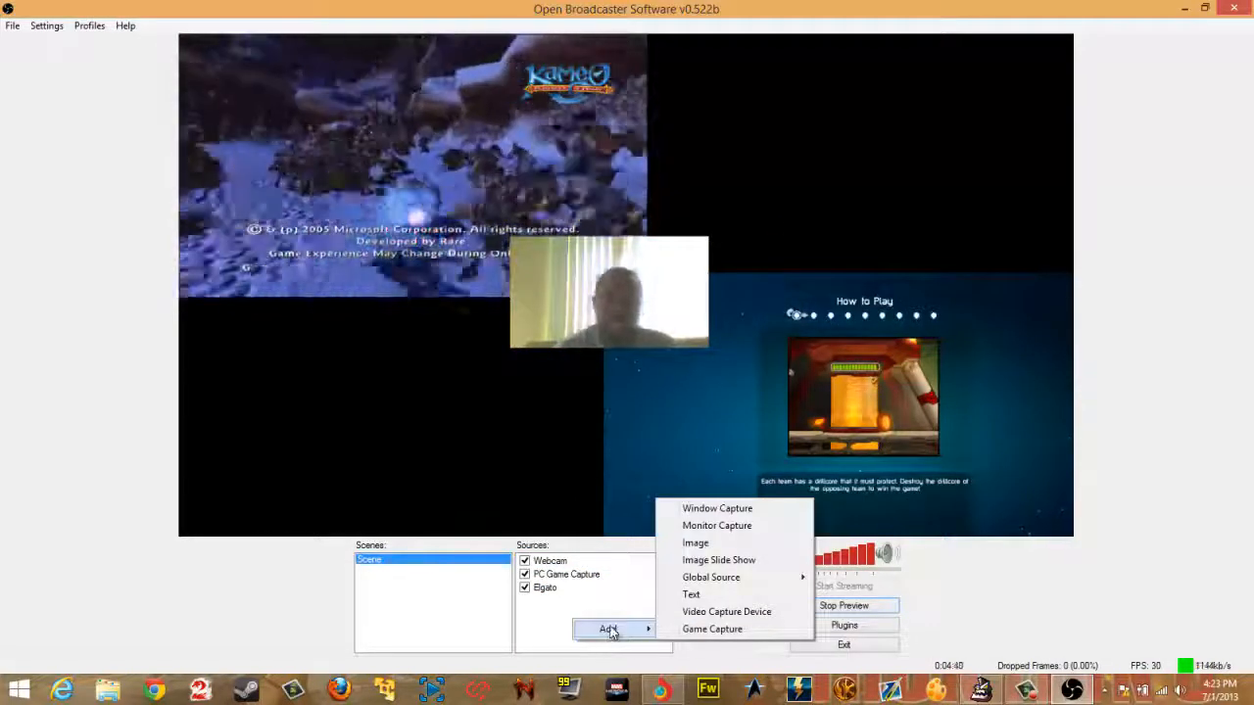
click(714, 543)
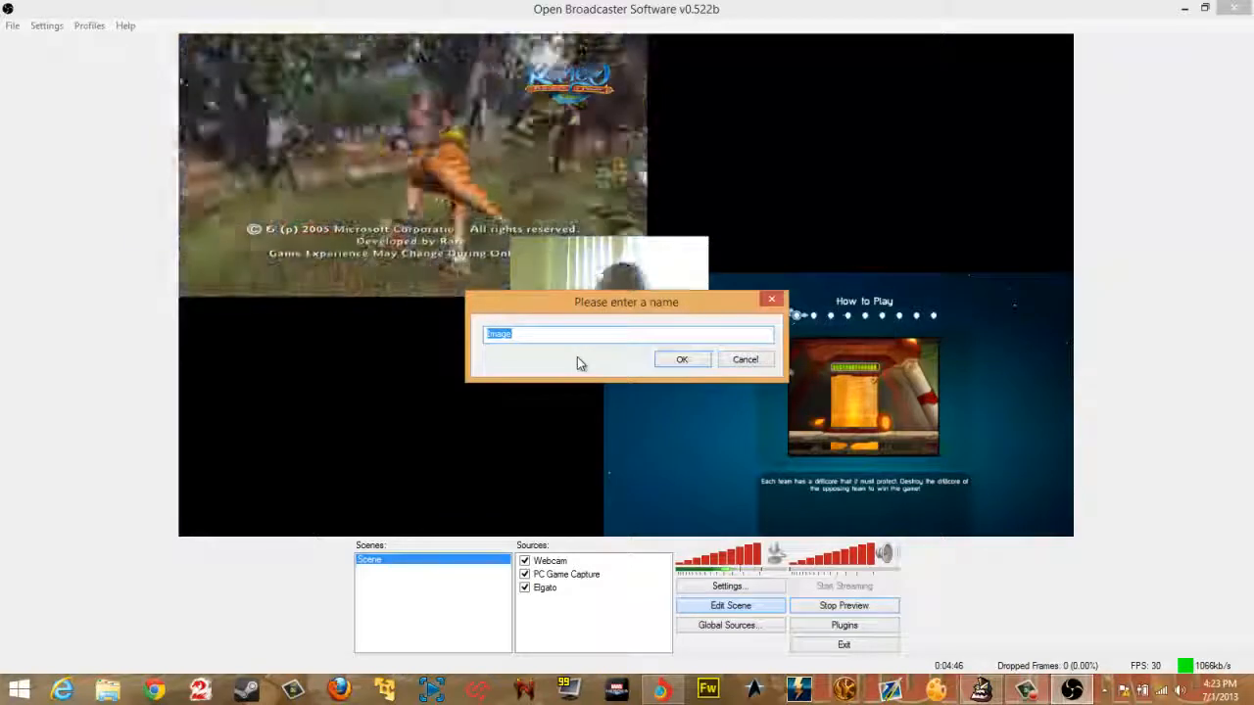
text(Title Screen)
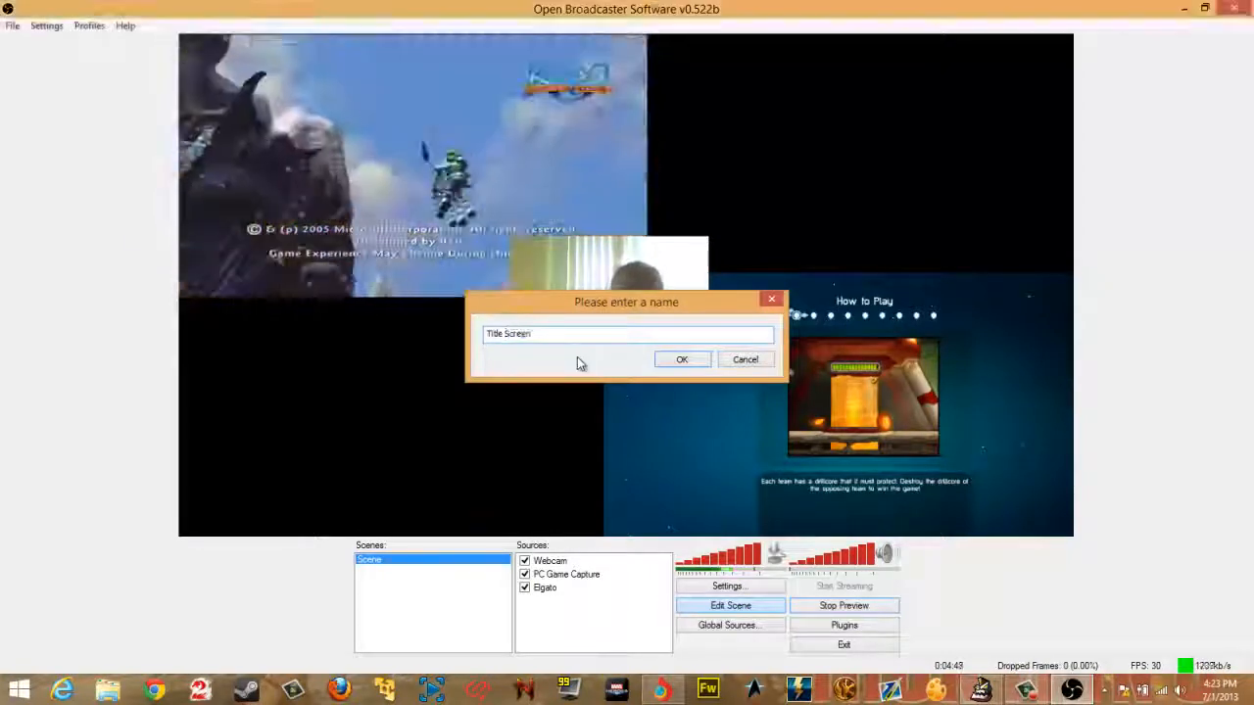
key(Return)
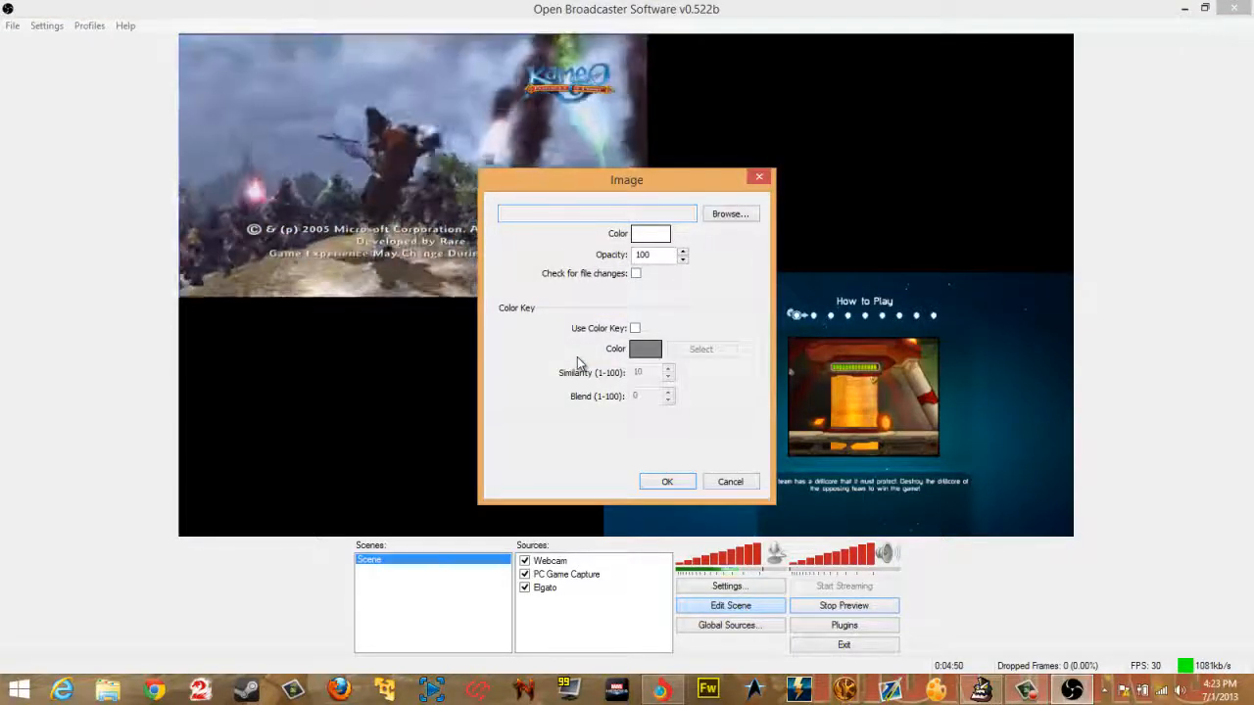
Step: Load Smite_logo_final_Flat[1].png as the source's image and lower its opacity slightly
click(744, 213)
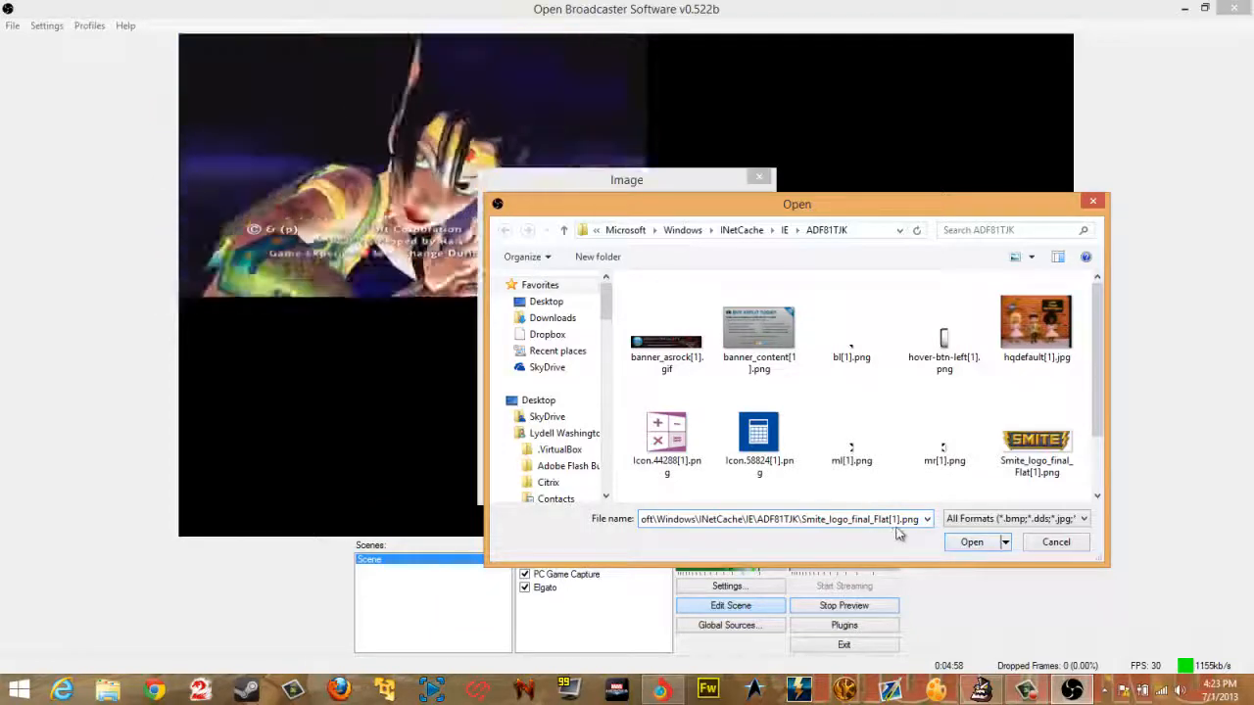
click(970, 544)
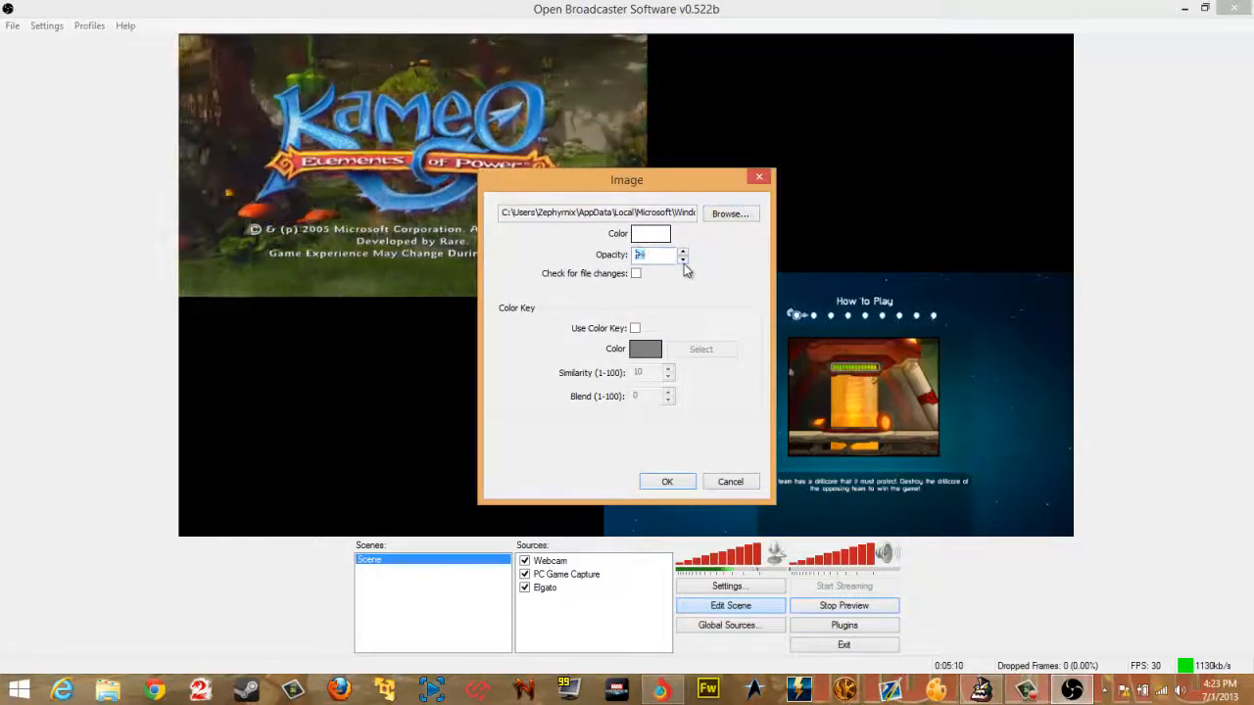
click(684, 263)
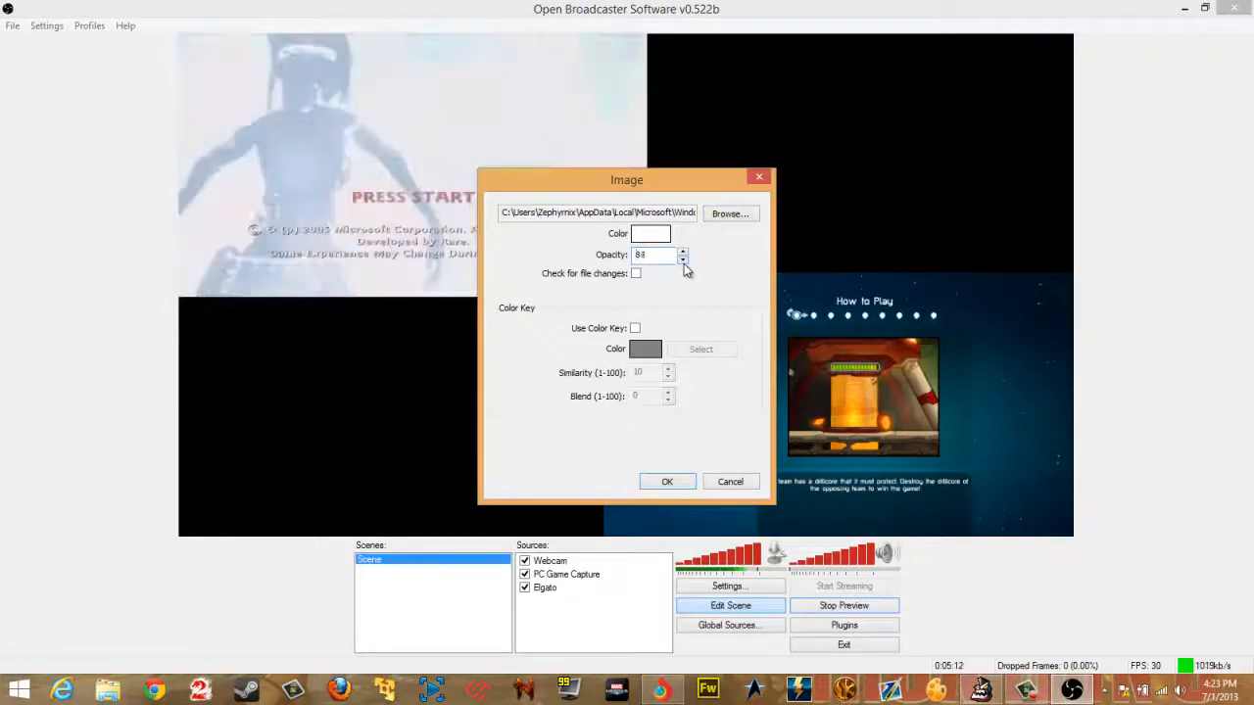
click(684, 251)
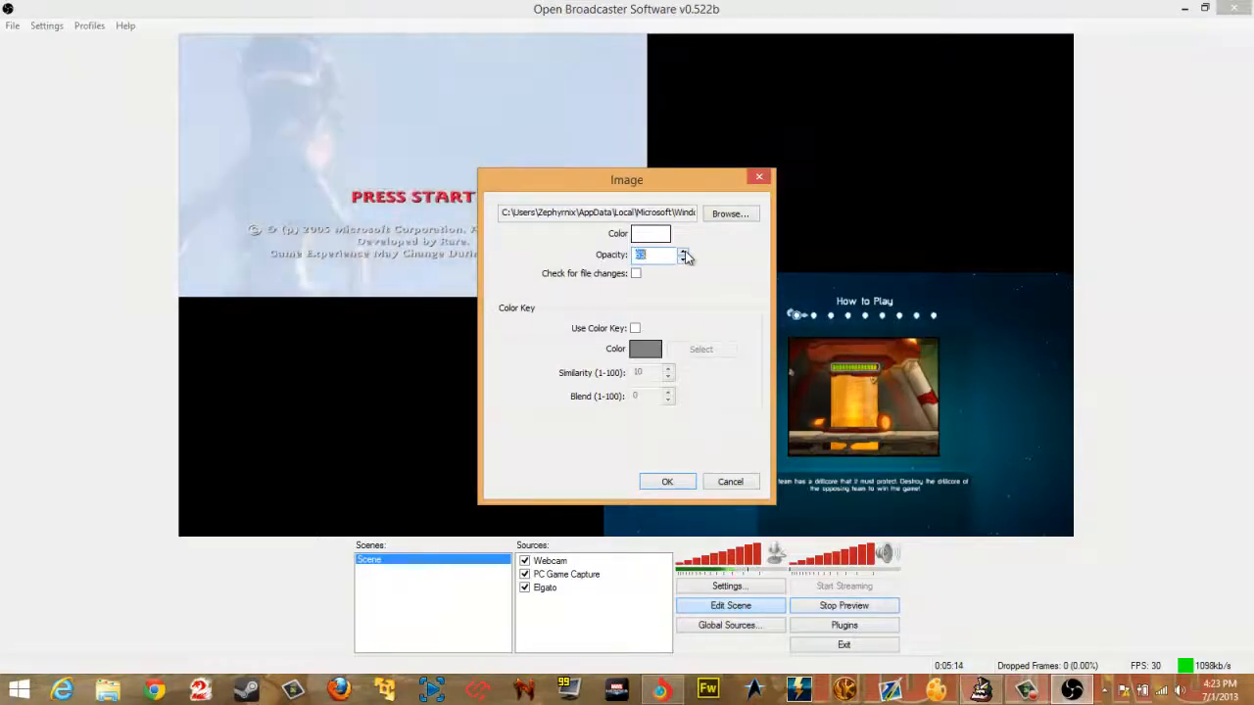
Step: Save the image source and shrink the Smite logo to about 30% of its size in the canvas's lower-left corner
click(667, 481)
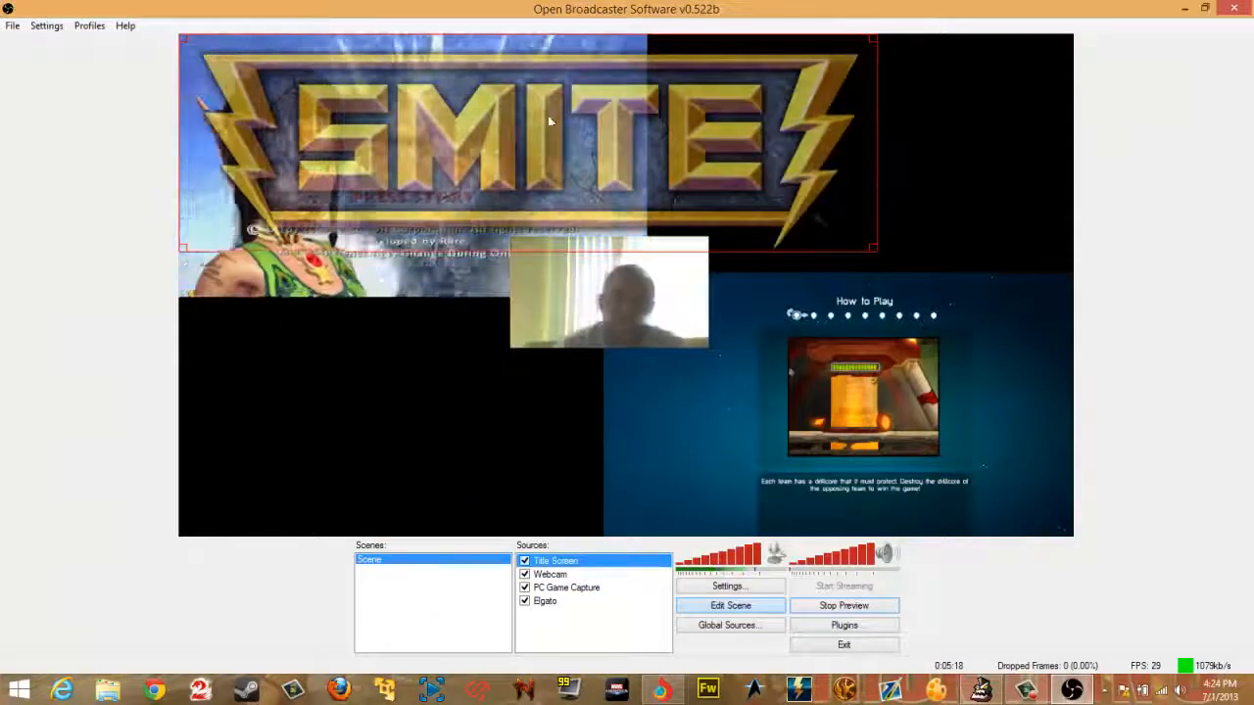
drag(548, 116, 547, 404)
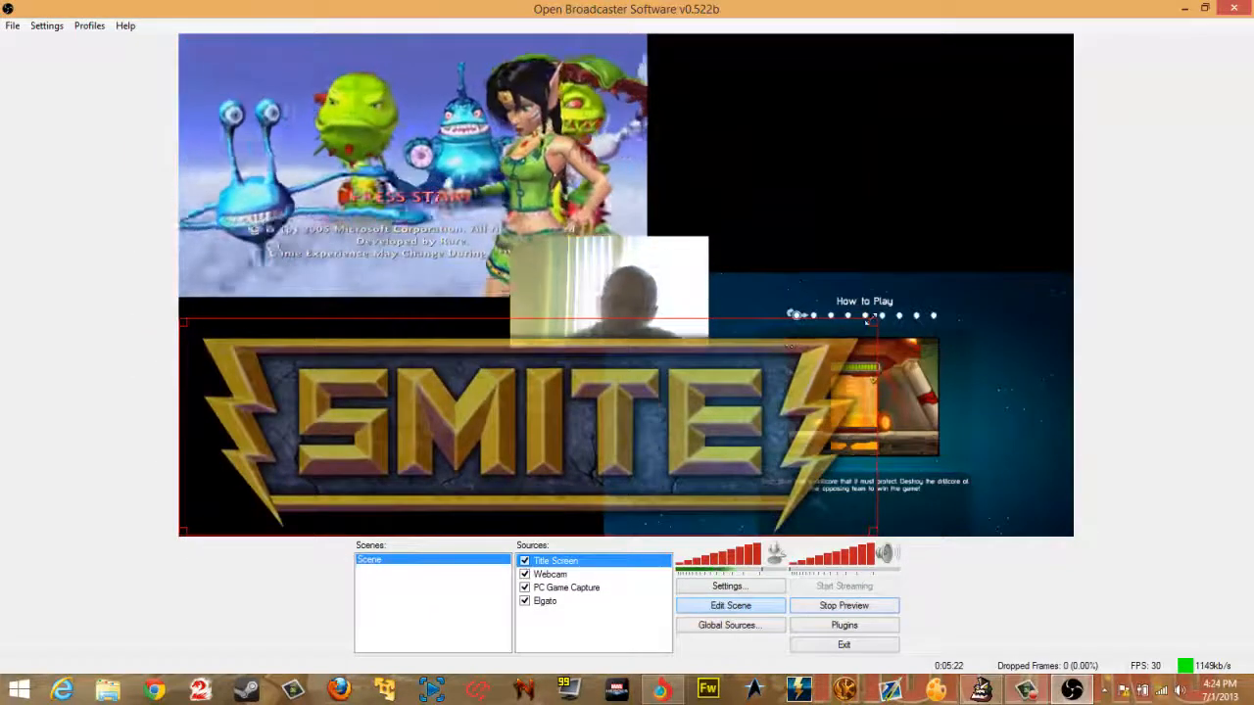
drag(873, 326, 389, 479)
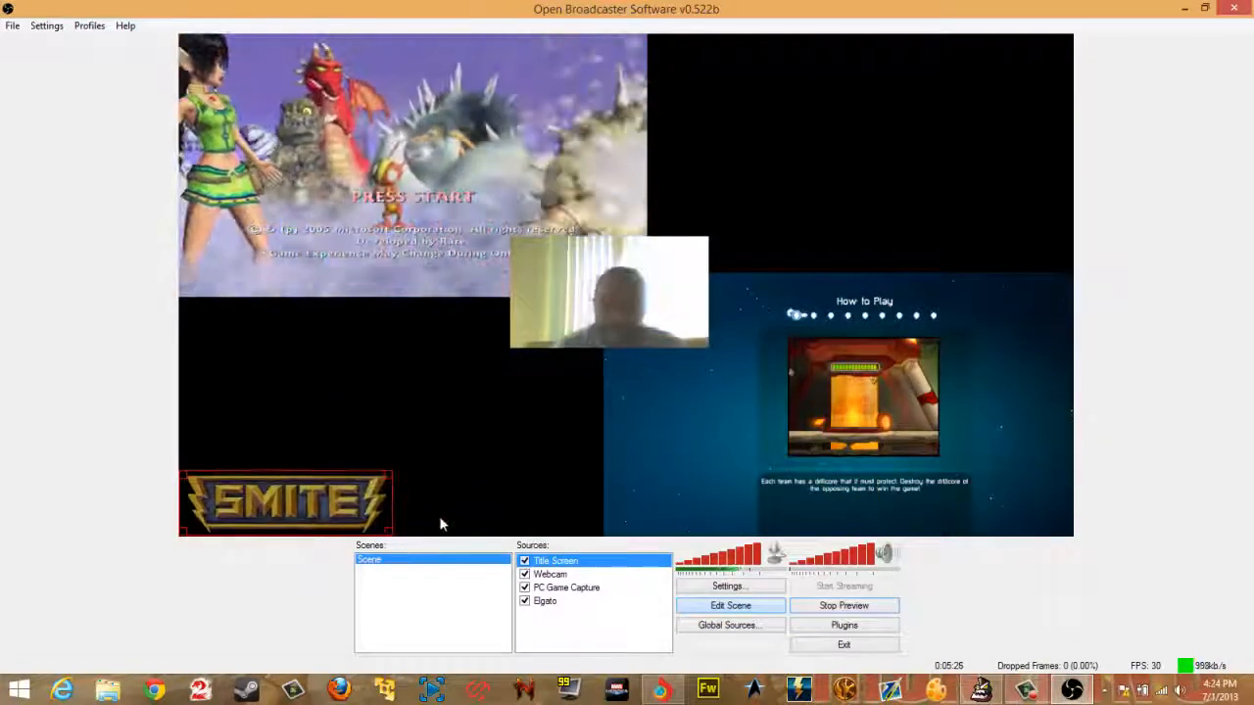
Step: Add a text source named Music Credits to the scene
click(569, 614)
right_click(569, 614)
mouse_move(605, 626)
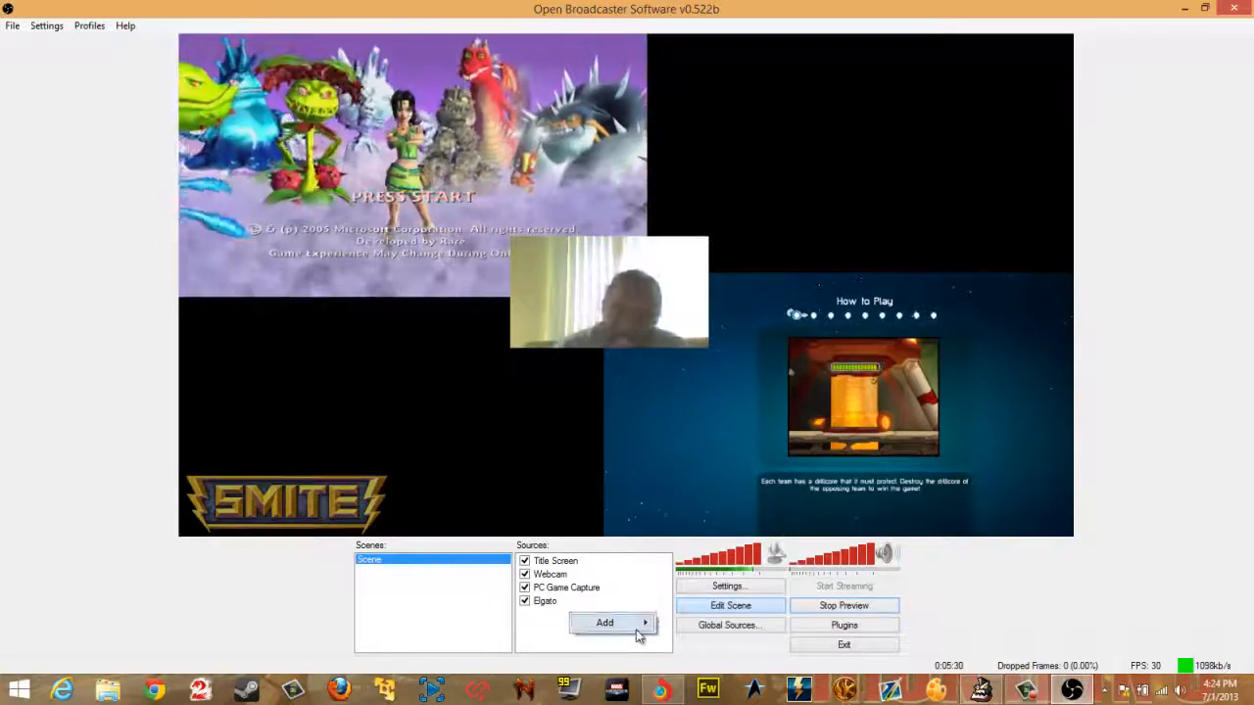
click(693, 587)
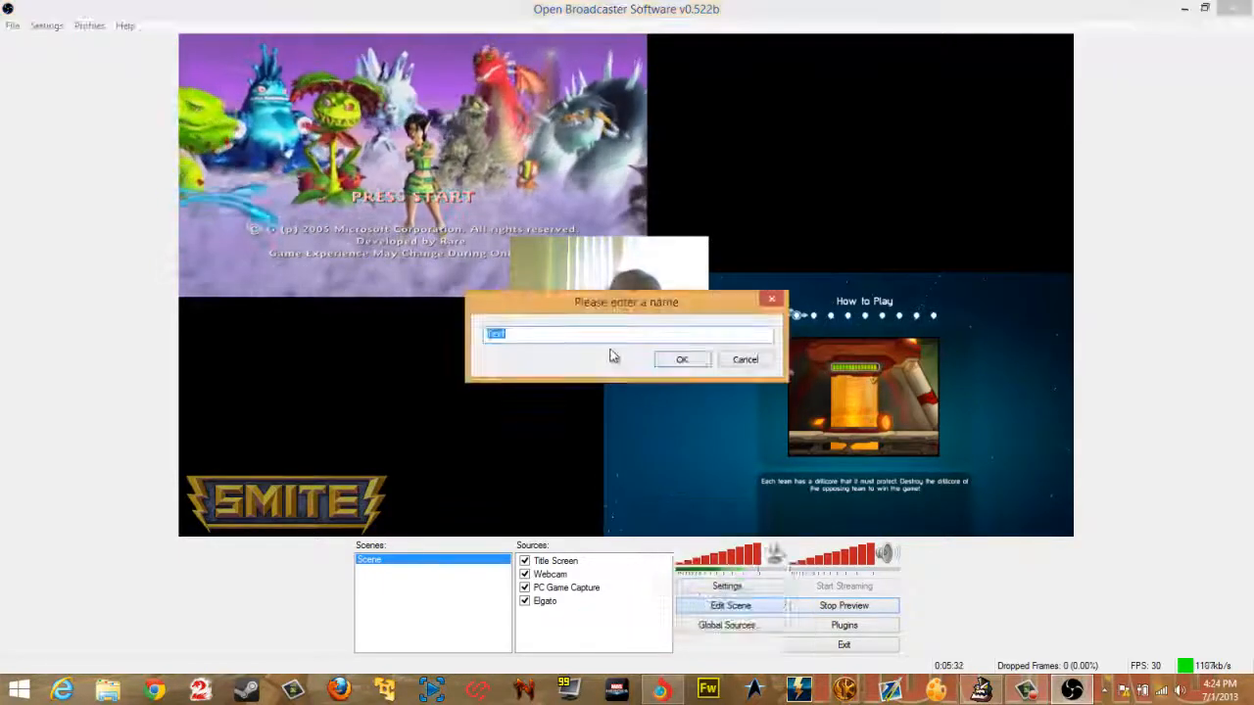
text(Music C)
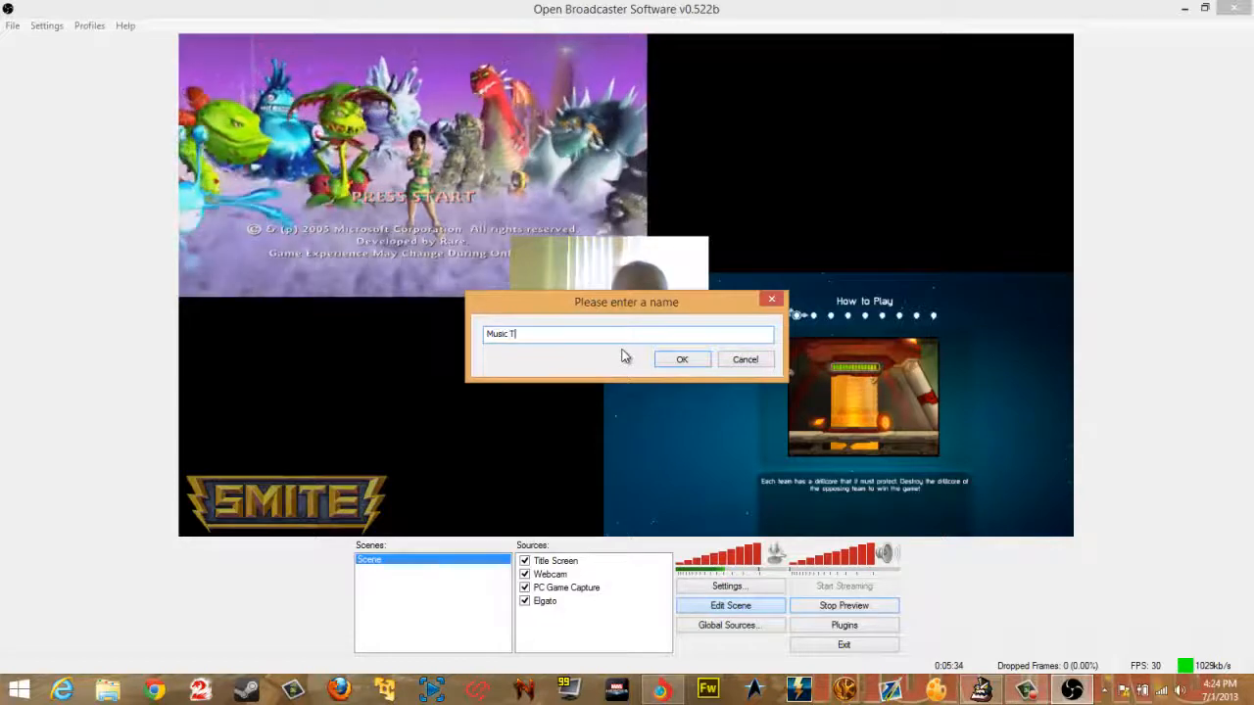
text(redi)
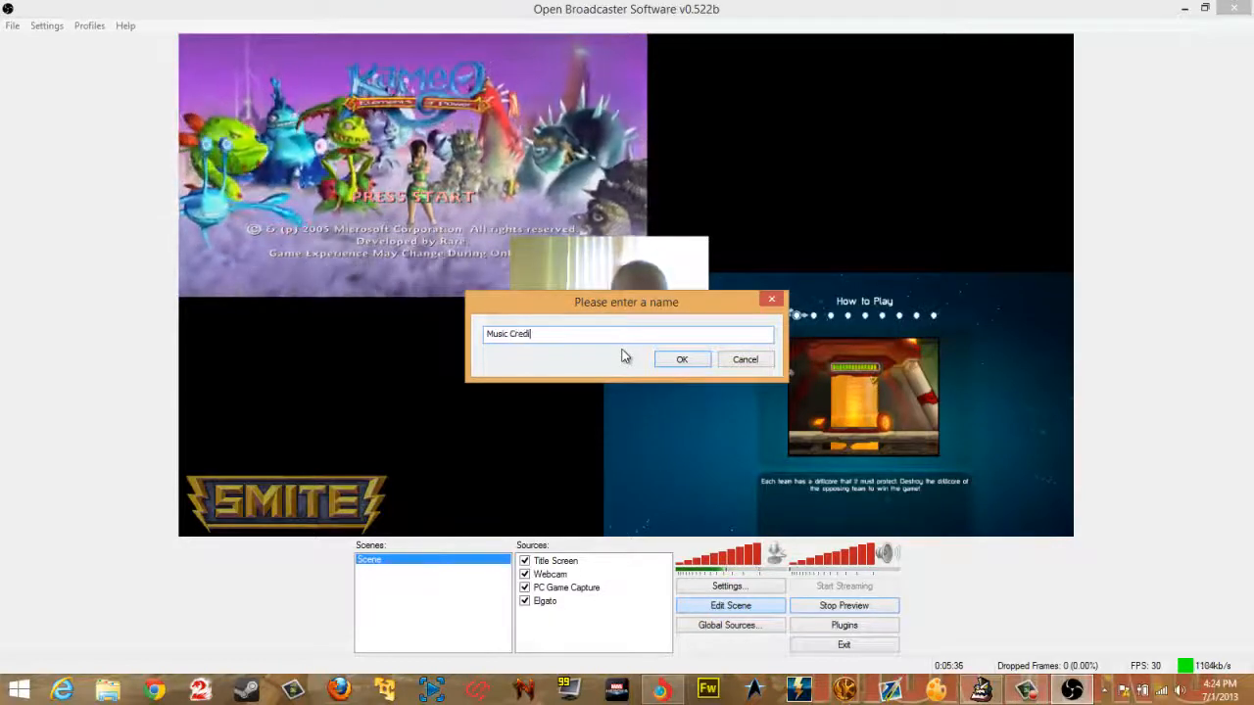
text(ts)
key(Return)
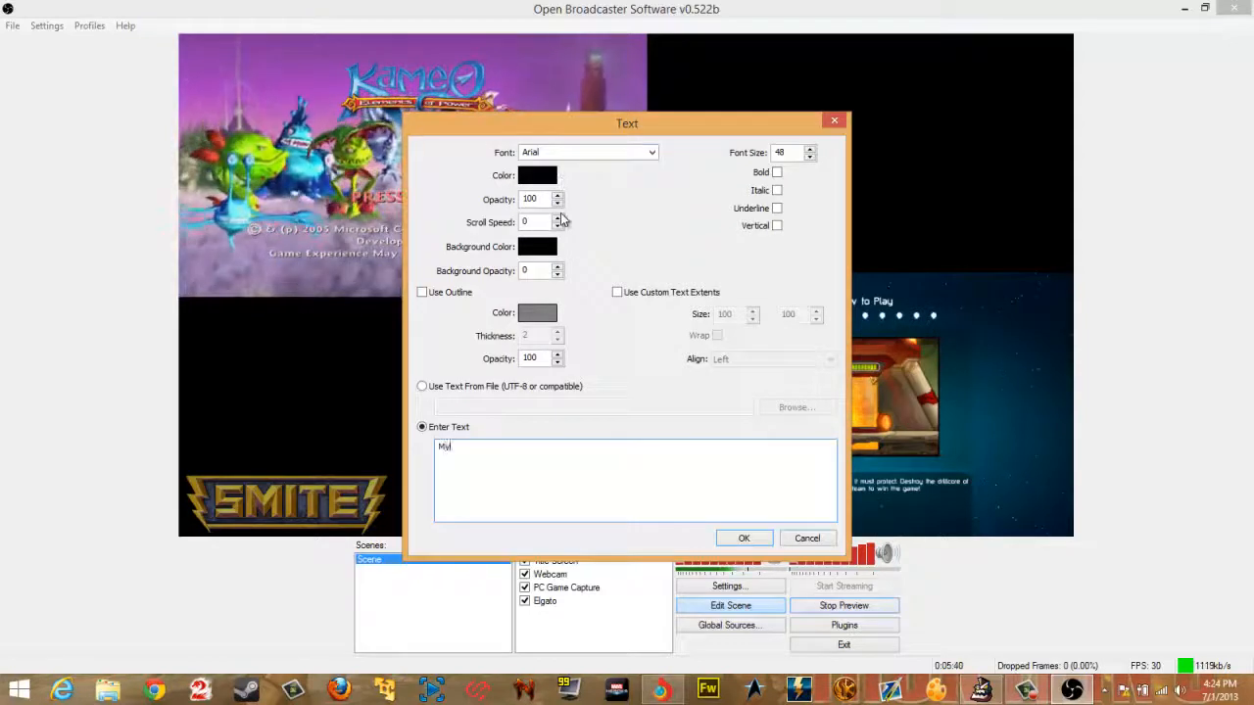
Step: Enter "My Town" and "Hollywood Undead" on two lines as the source's text and set the text color to white
text(Hol)
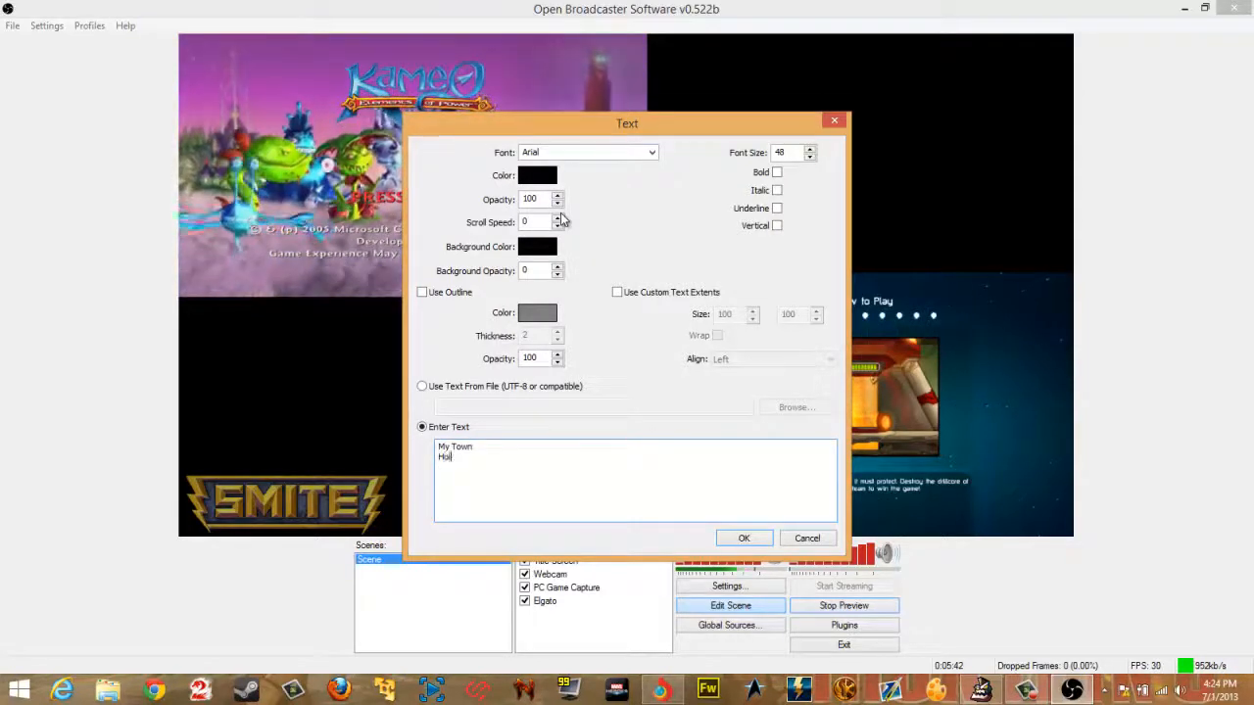
text(lywood nde)
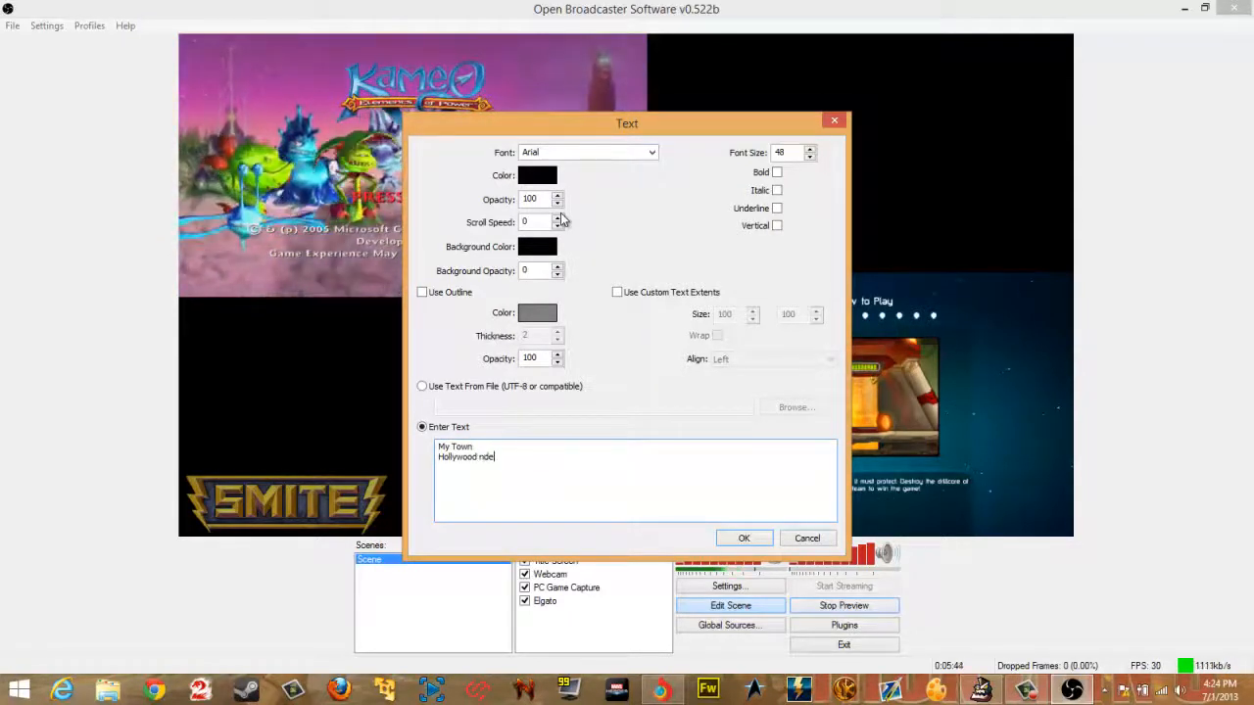
key(BackSpace)
text(U)
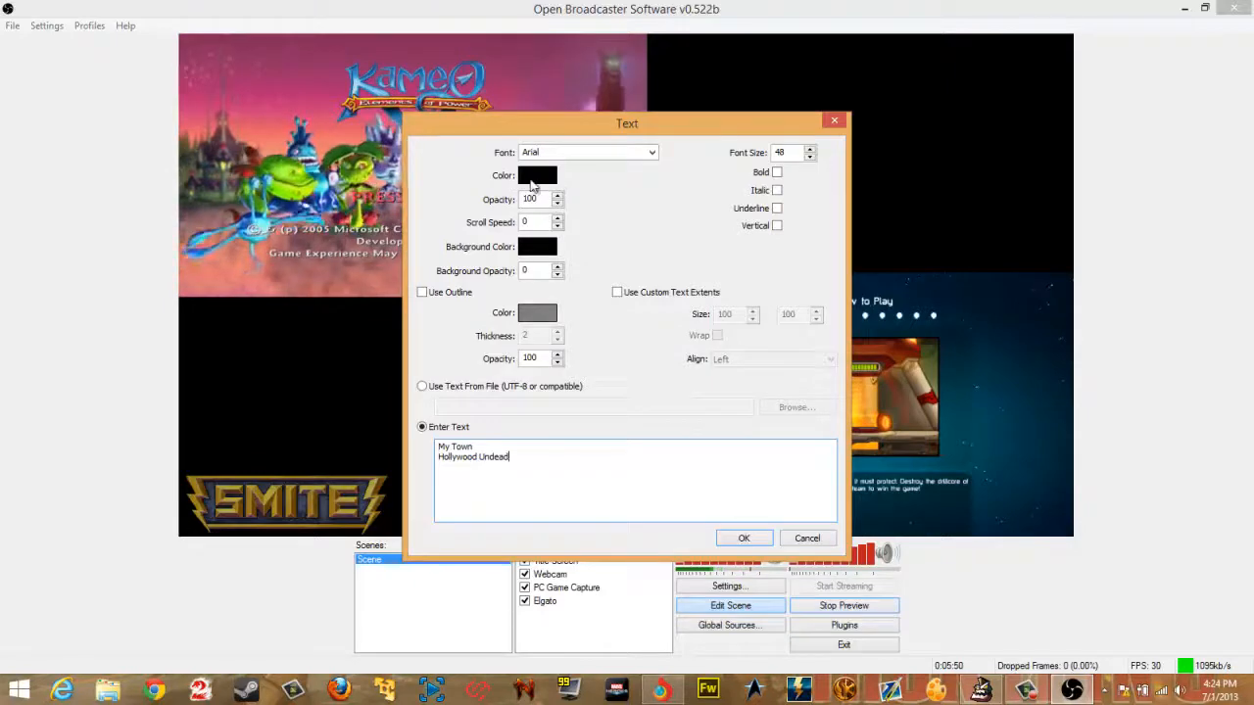
click(534, 180)
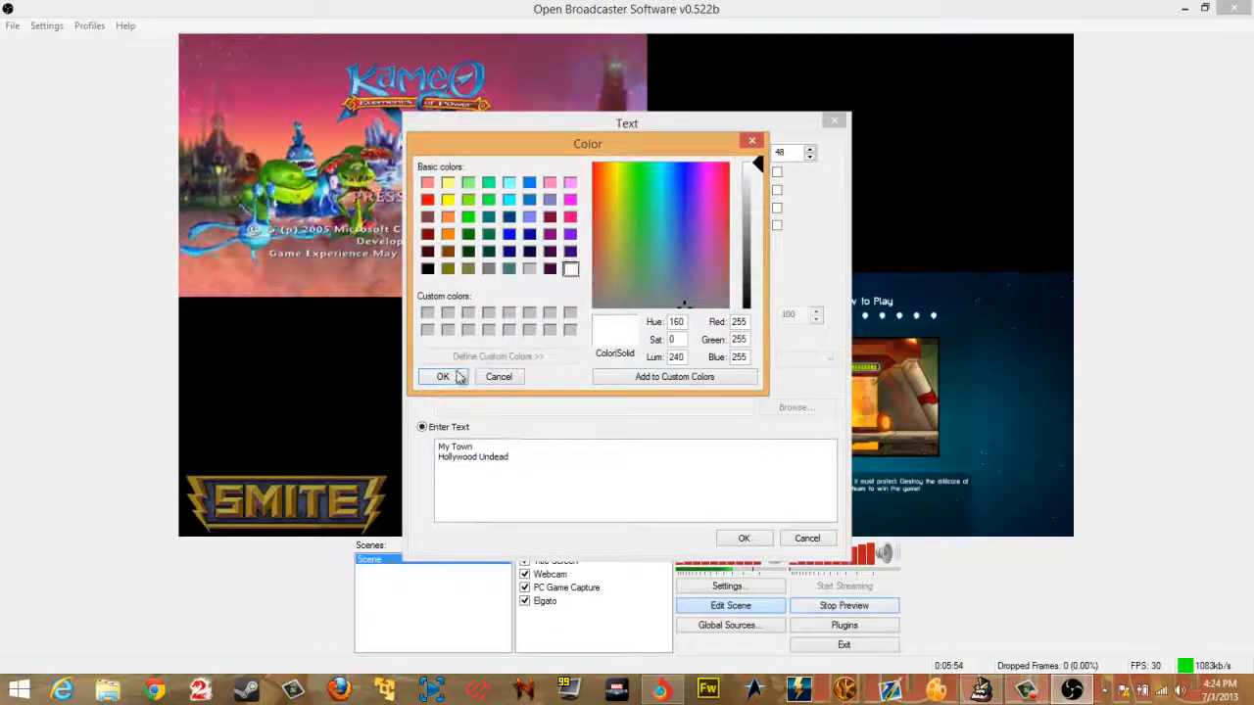
click(446, 377)
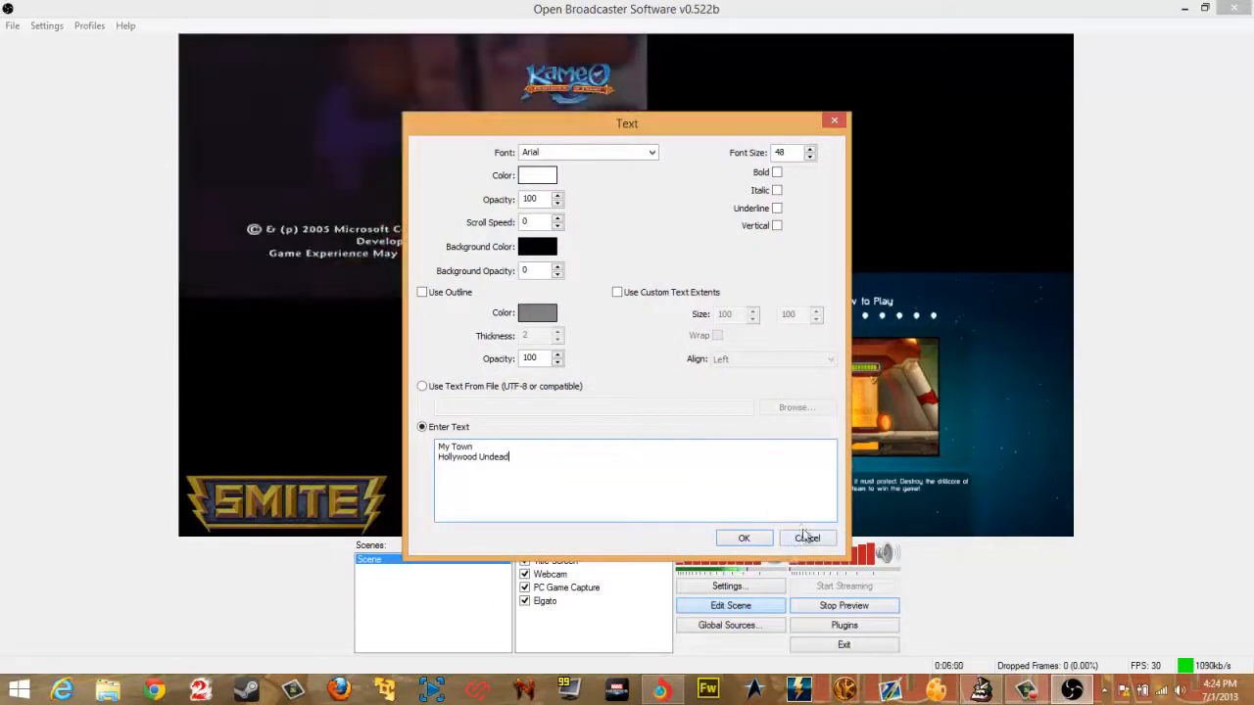
Step: Save the Music Credits text source and place it just above the Smite logo, shrunk to about 35% of its size
click(616, 293)
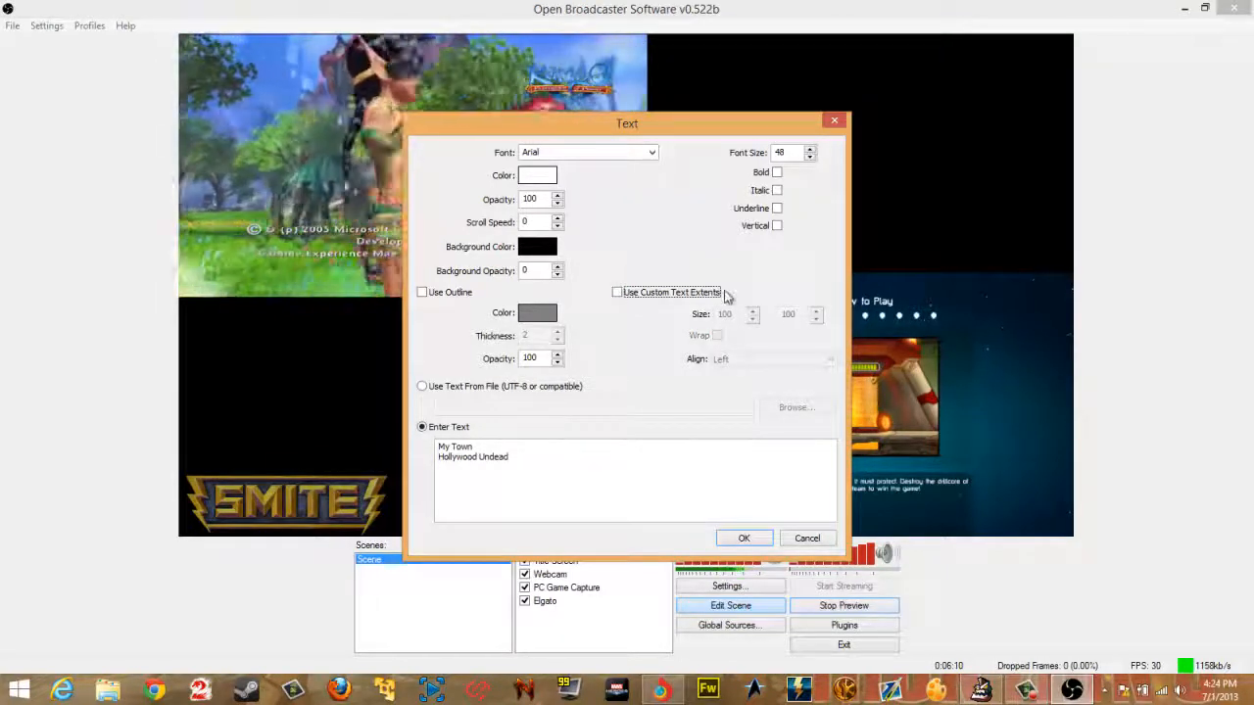
click(468, 292)
click(461, 292)
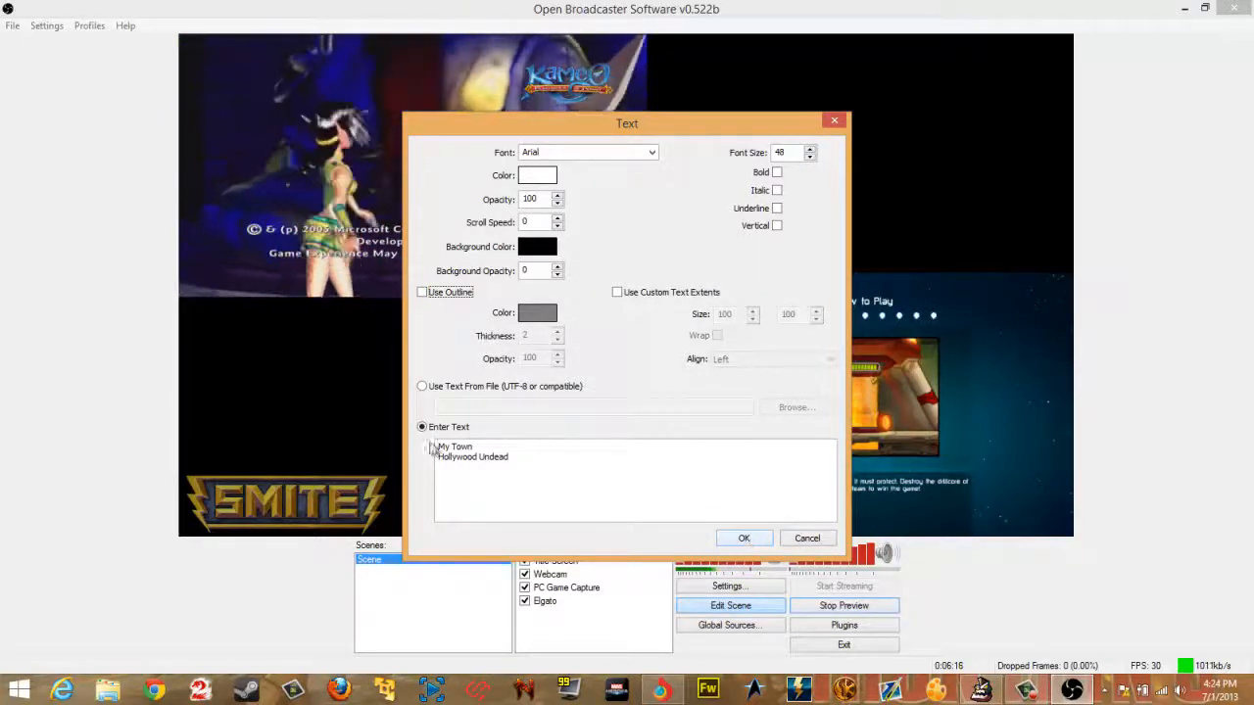
click(745, 539)
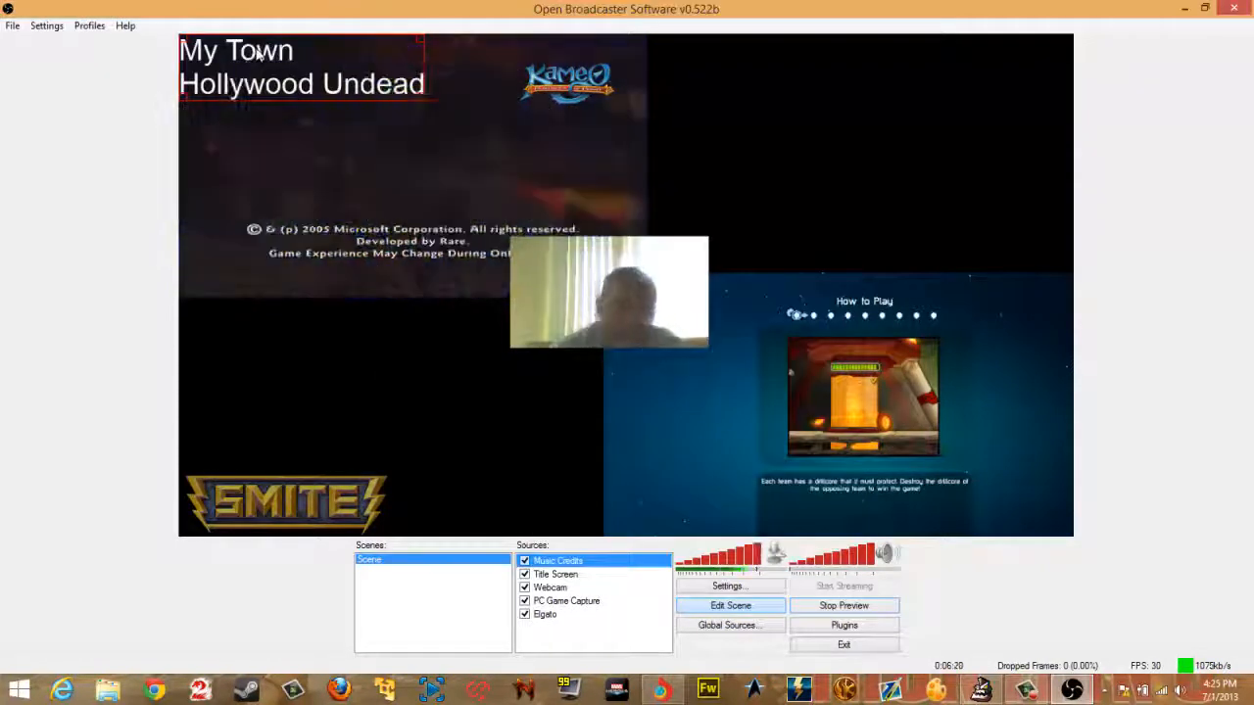
drag(259, 54, 277, 423)
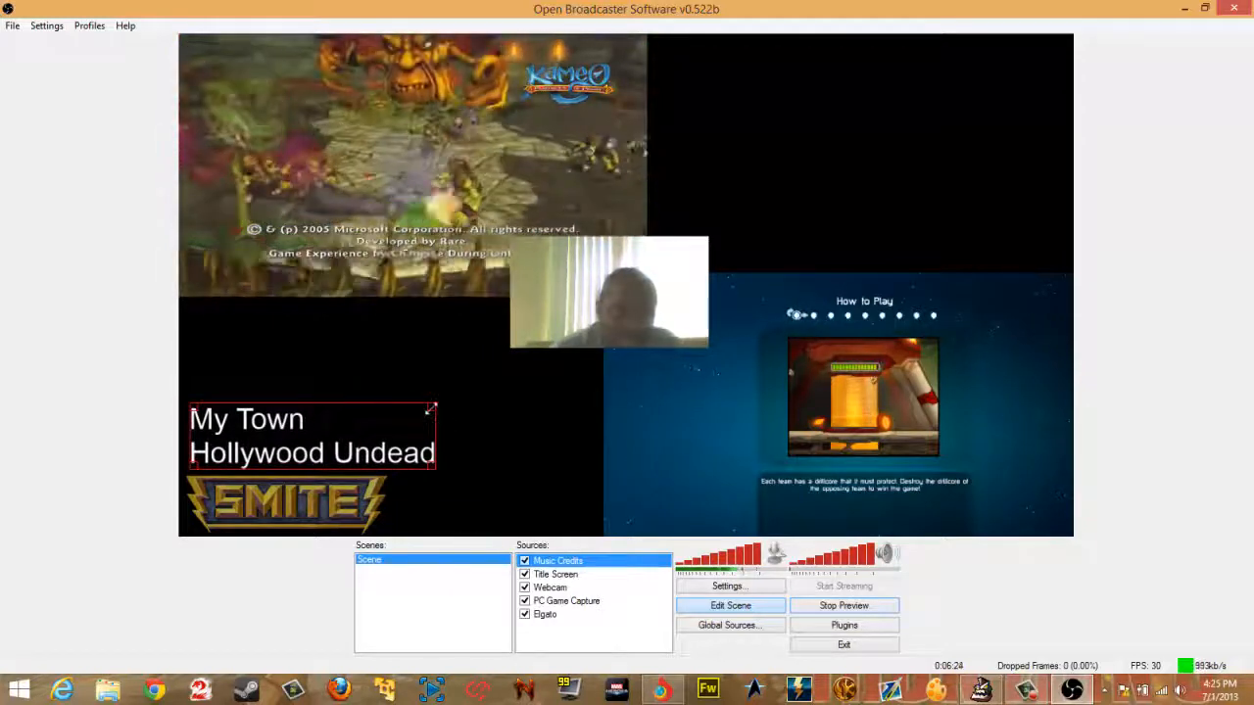
drag(431, 409, 245, 456)
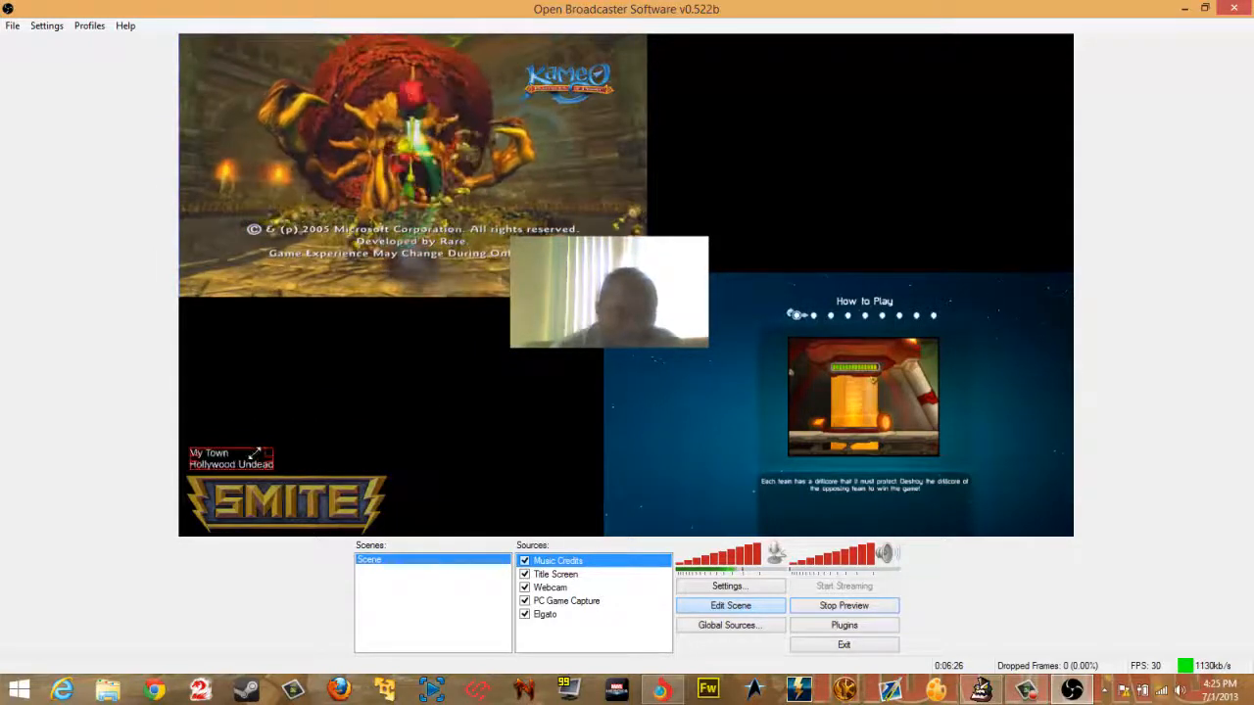
click(569, 636)
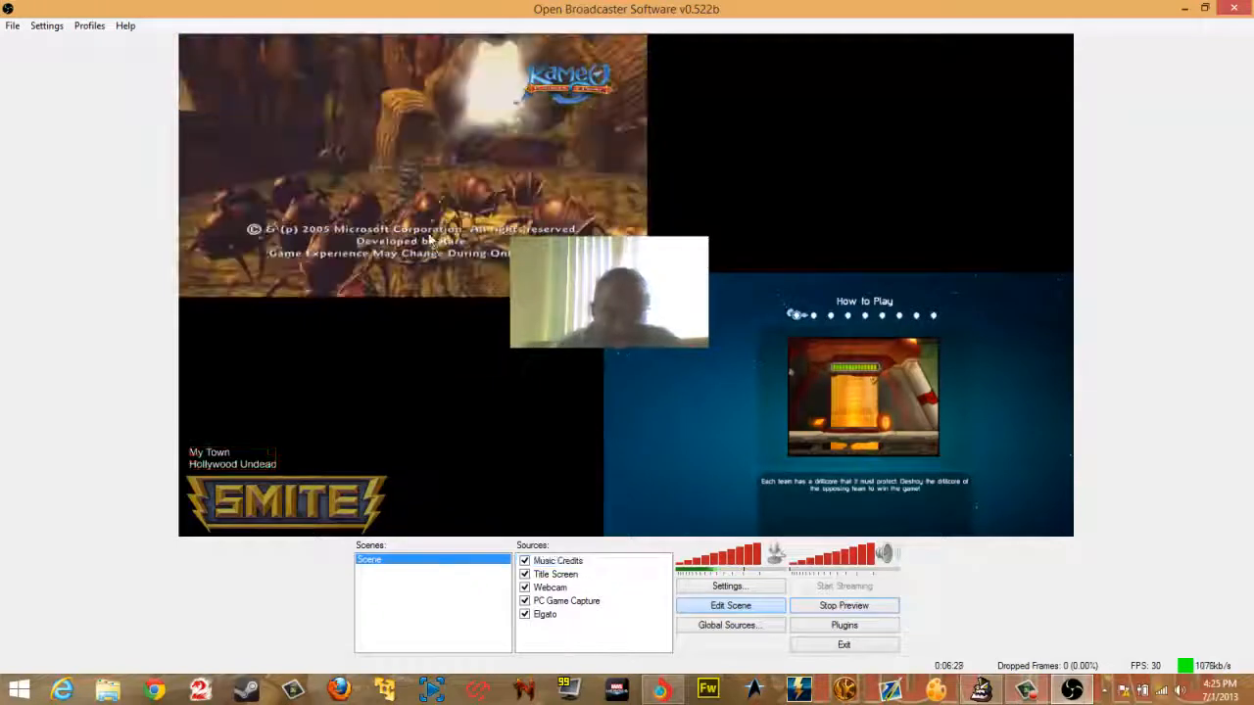
right_click(602, 649)
mouse_move(637, 648)
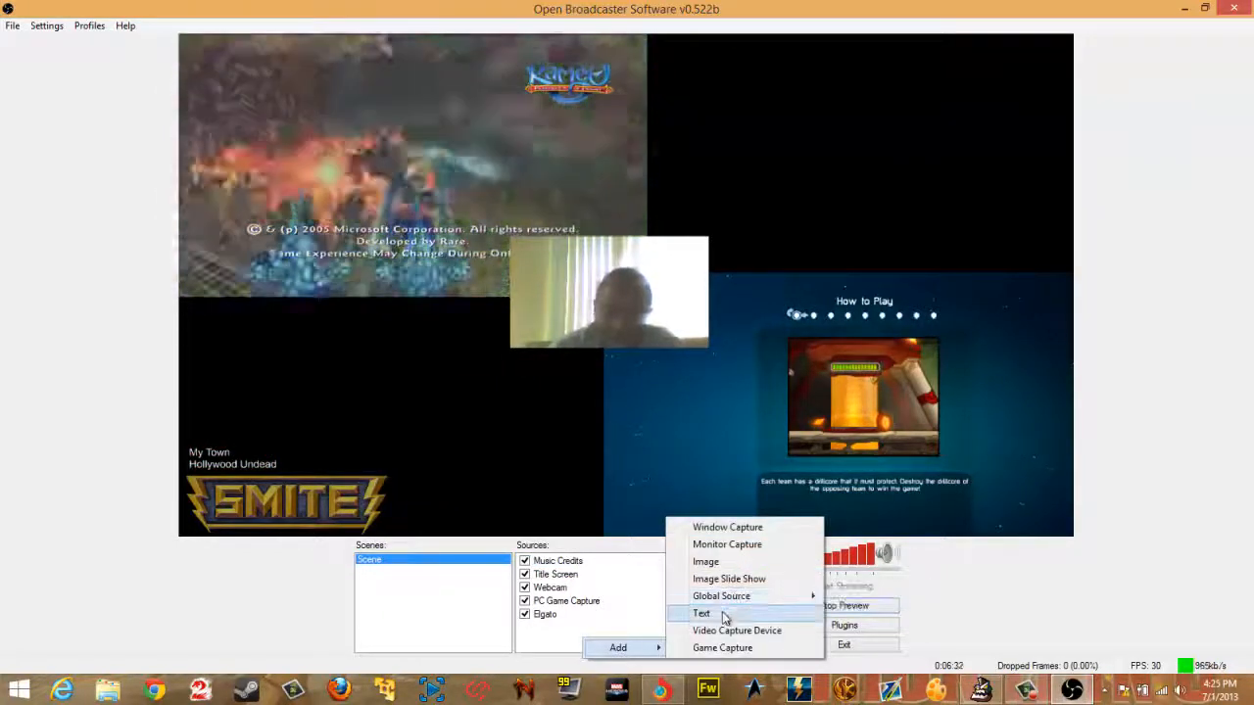
click(1242, 333)
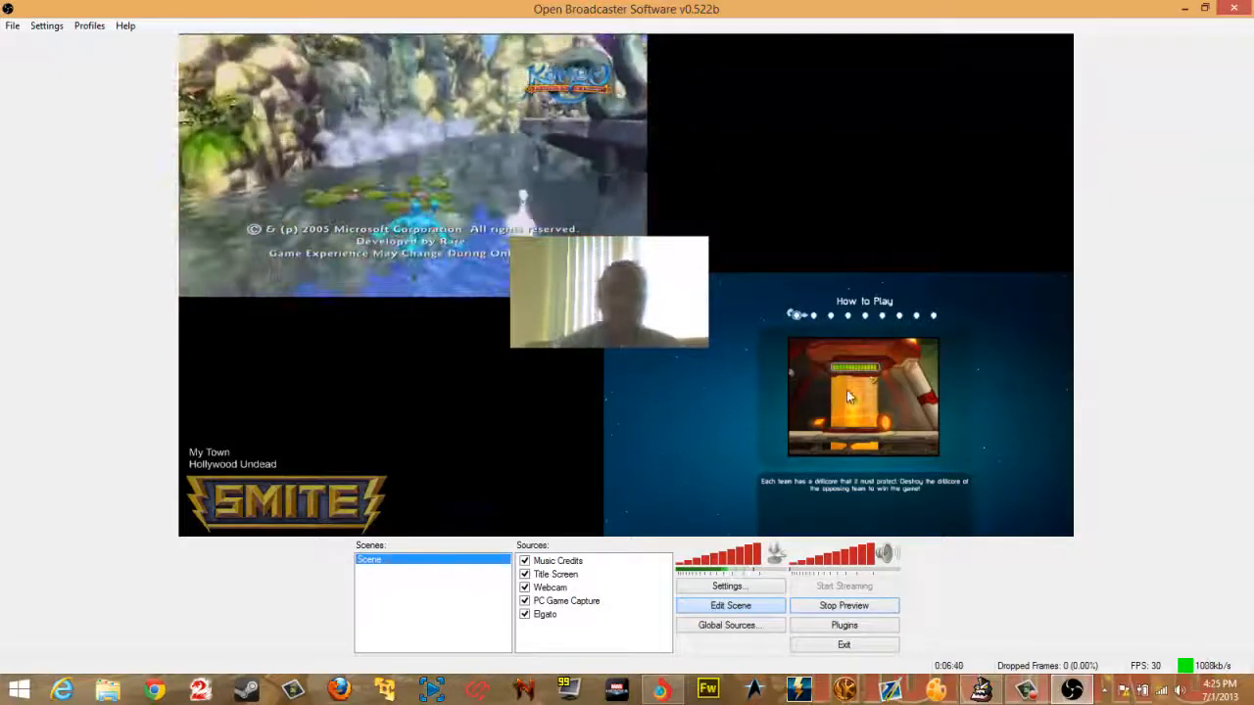
Step: Delete the PC Game Capture, Title Screen and Music Credits sources from the scene
click(848, 391)
key(Delete)
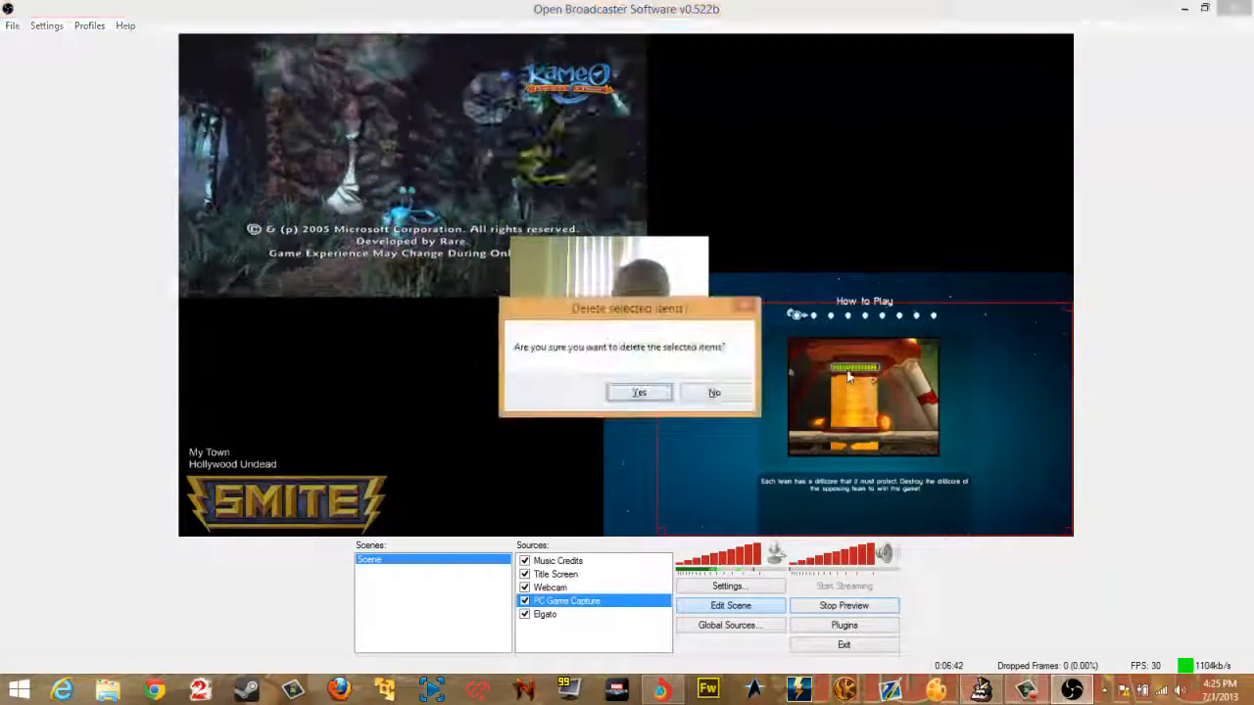
click(643, 395)
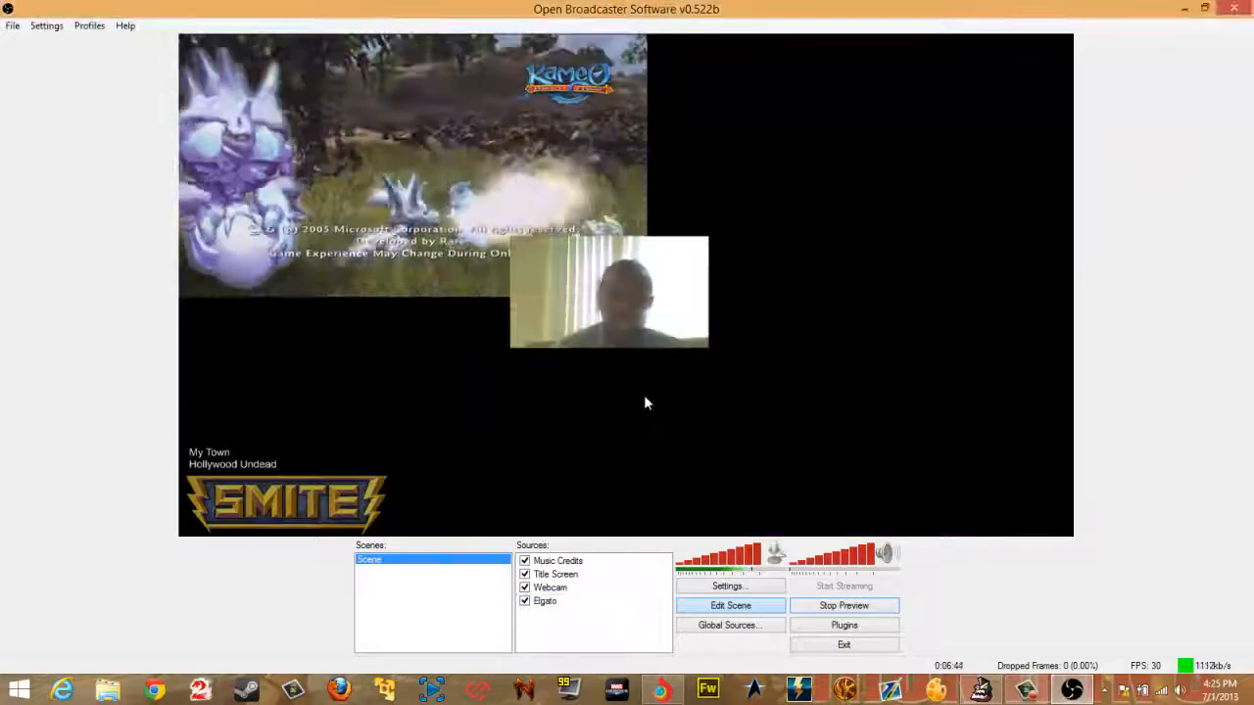
click(276, 506)
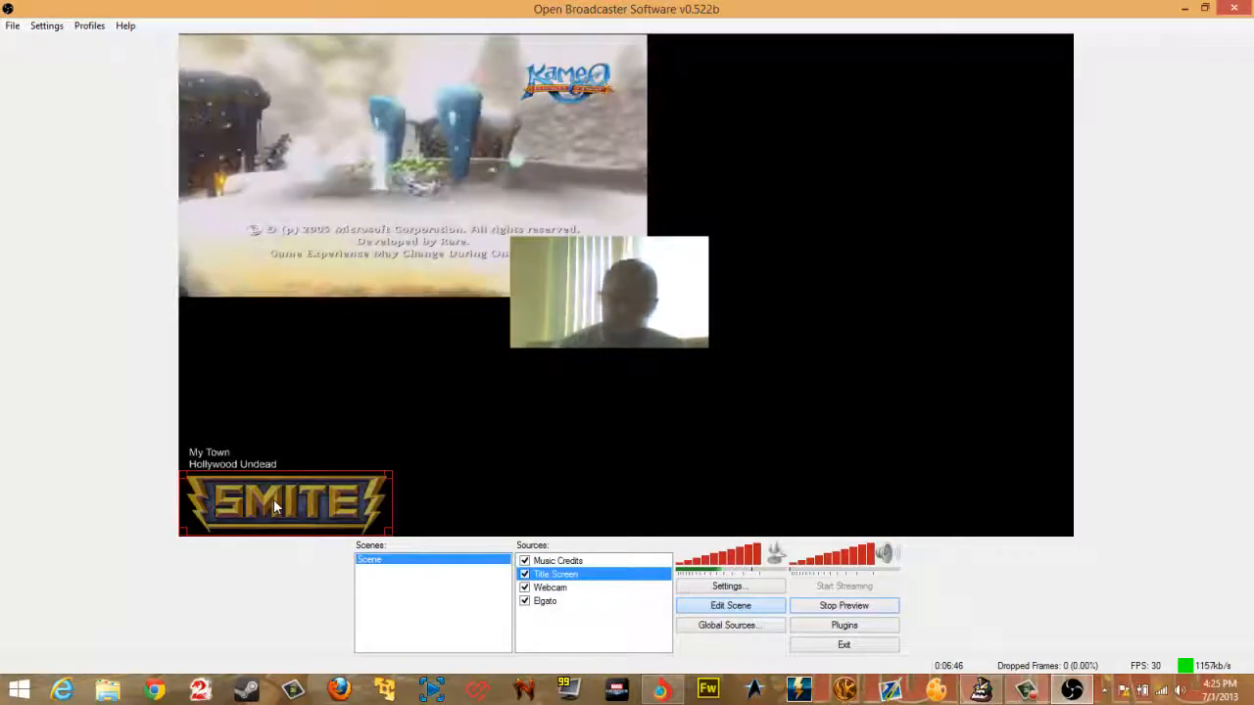
key(Delete)
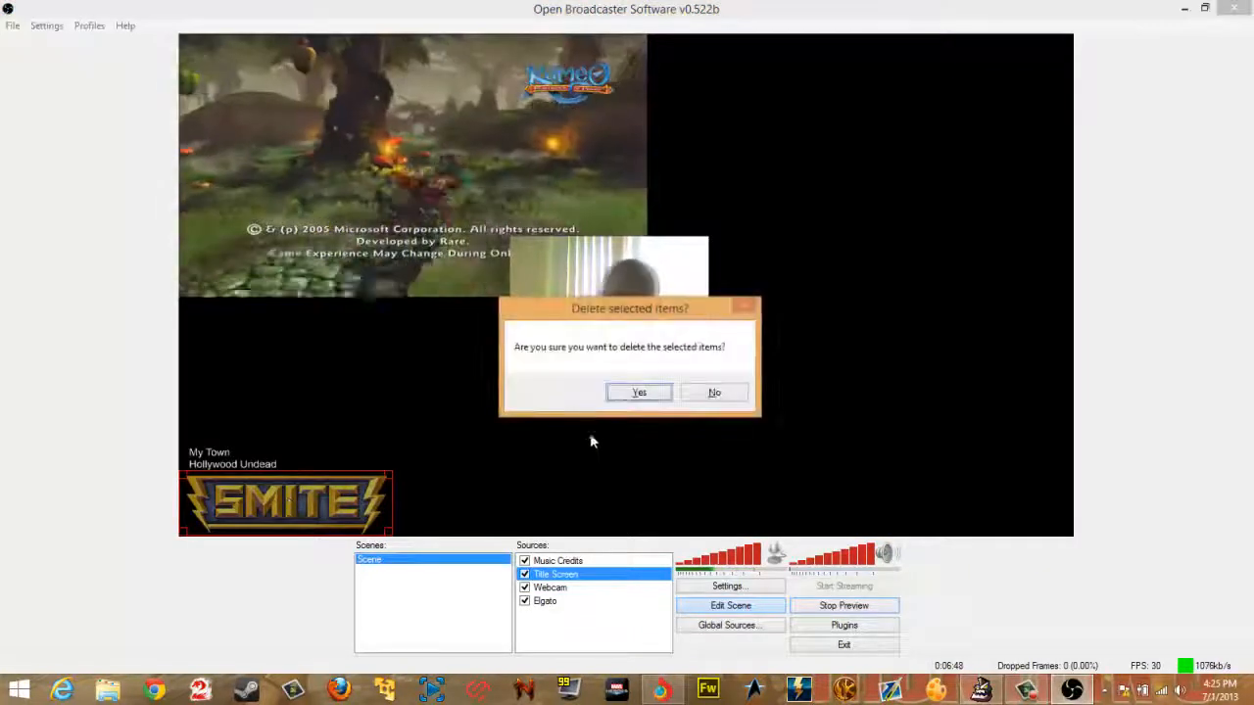
click(640, 393)
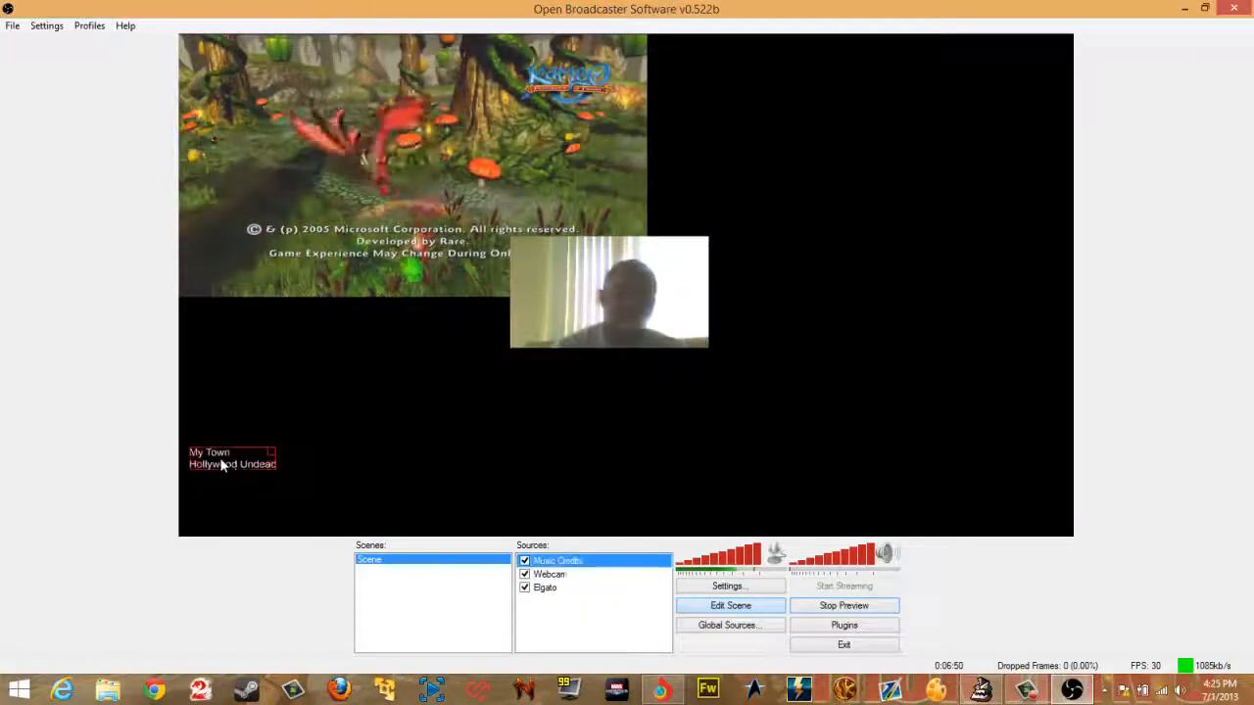
key(Delete)
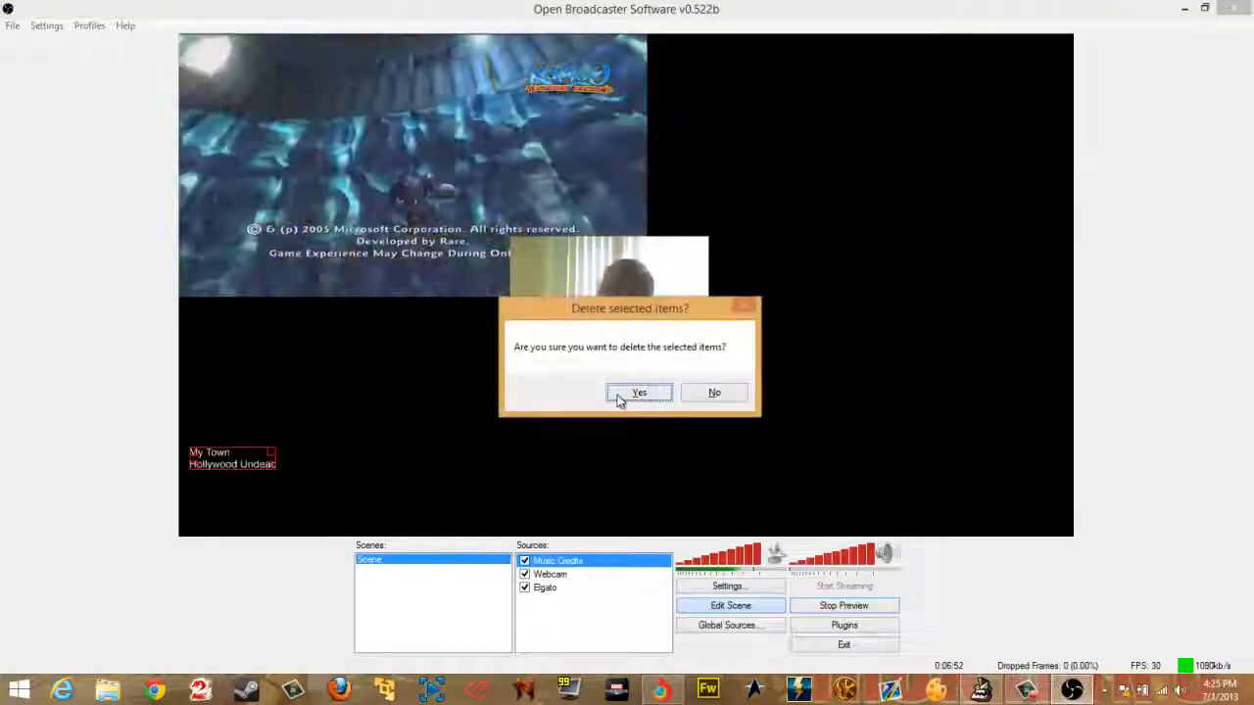
click(636, 392)
Step: Move the webcam into the canvas's lower-right corner and enlarge the Elgato capture to fill the whole canvas
drag(581, 291, 946, 478)
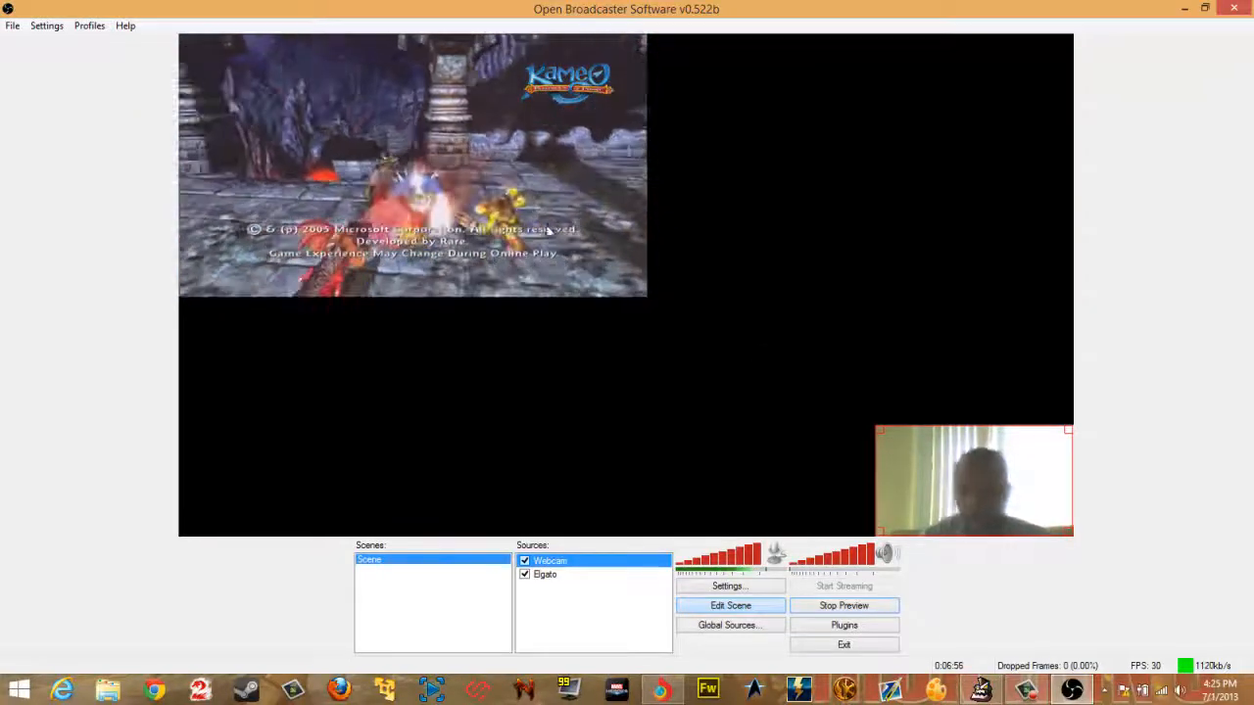
click(605, 282)
drag(642, 294, 1073, 536)
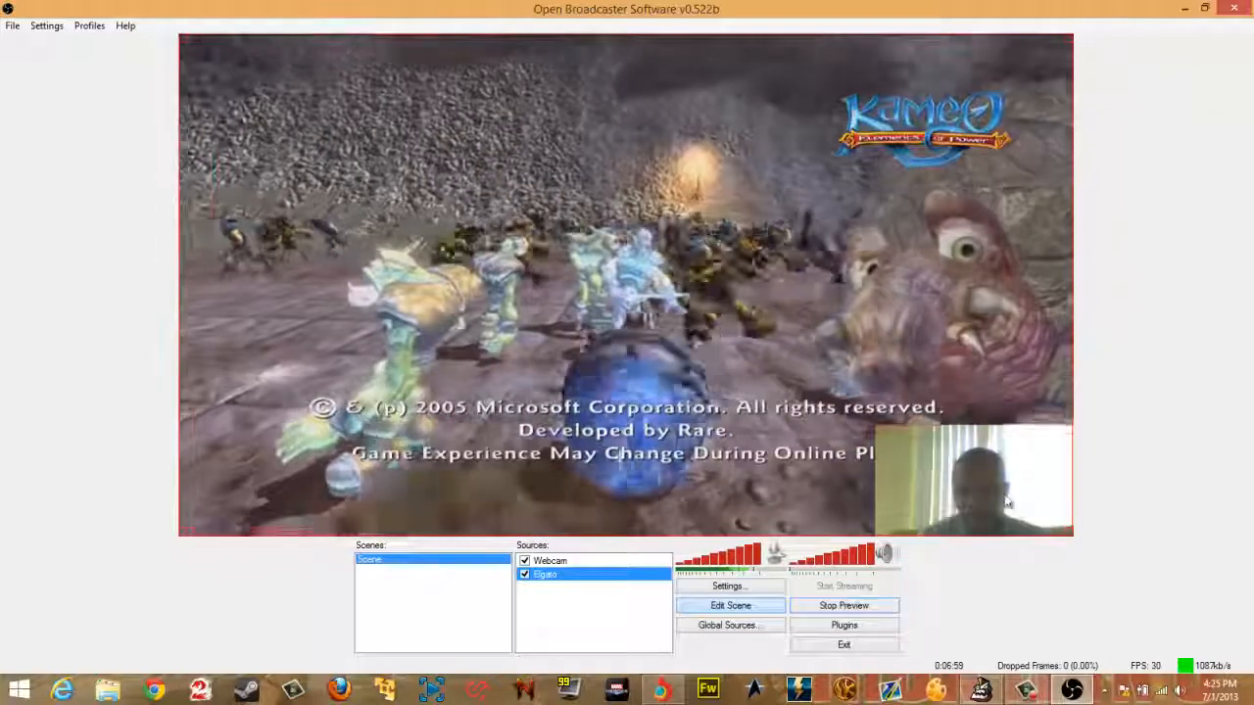
Step: Set the Webcam source's opacity to 50 in its device properties
click(985, 492)
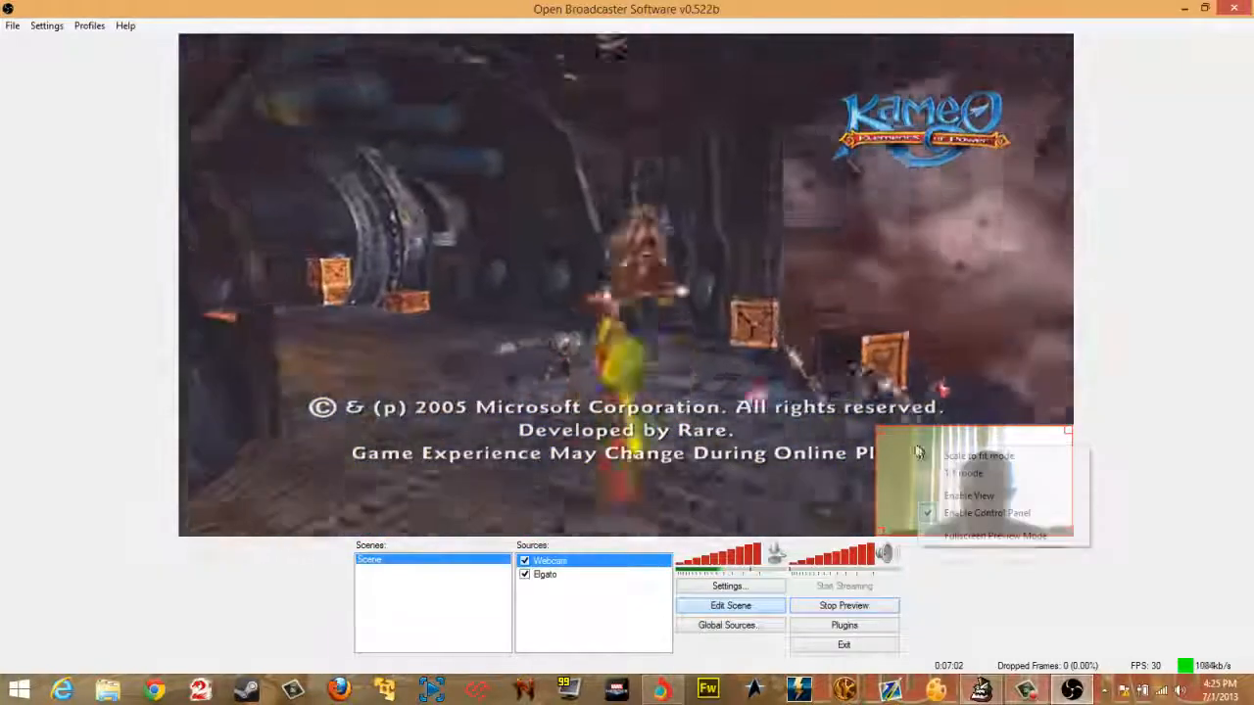
right_click(919, 447)
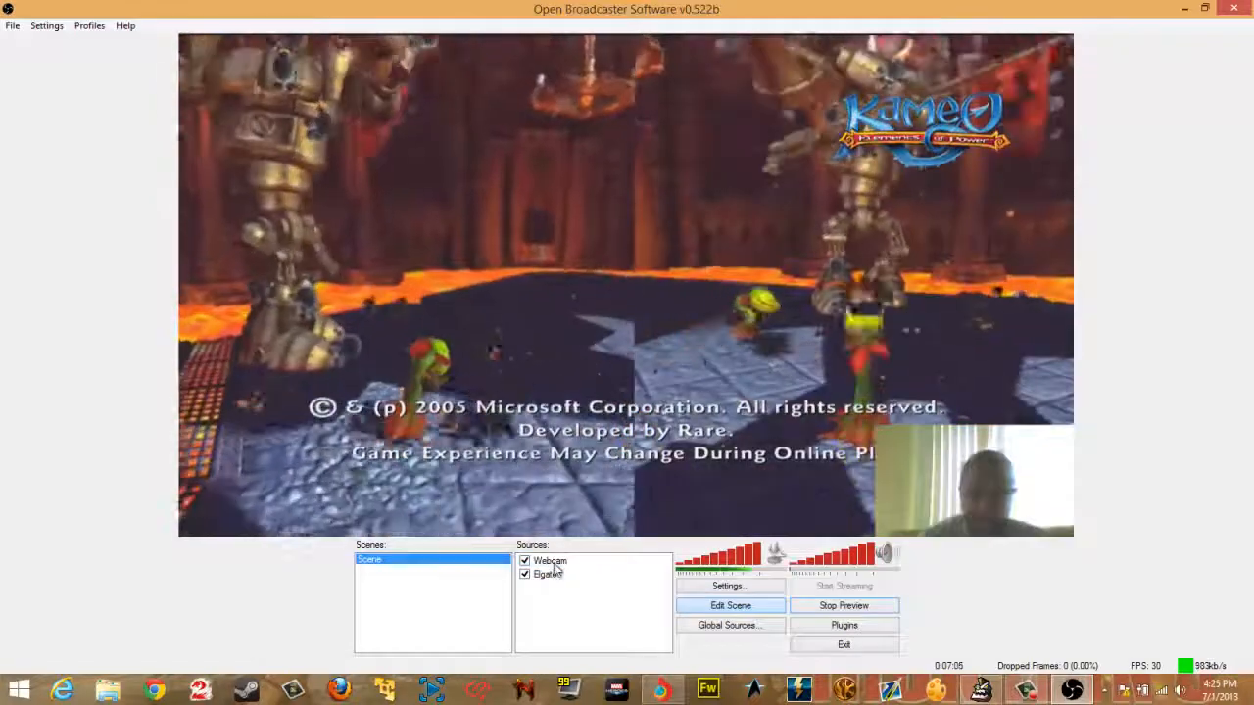
right_click(551, 562)
click(593, 551)
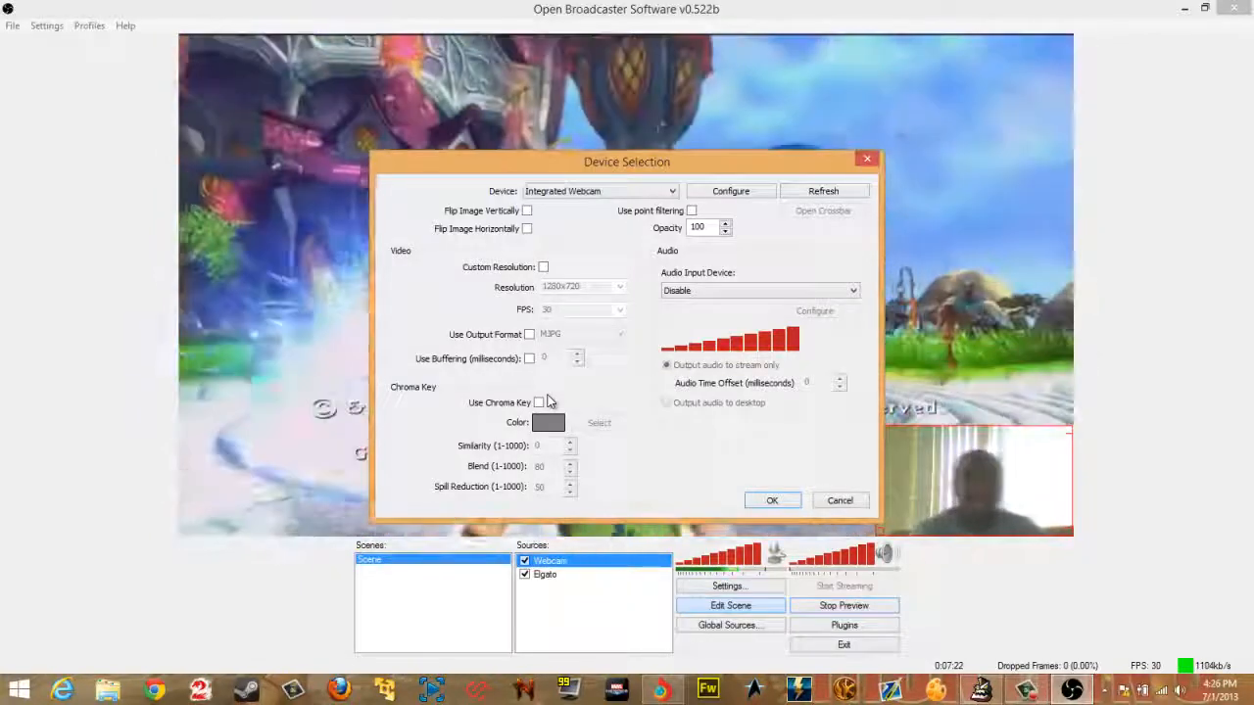
click(726, 232)
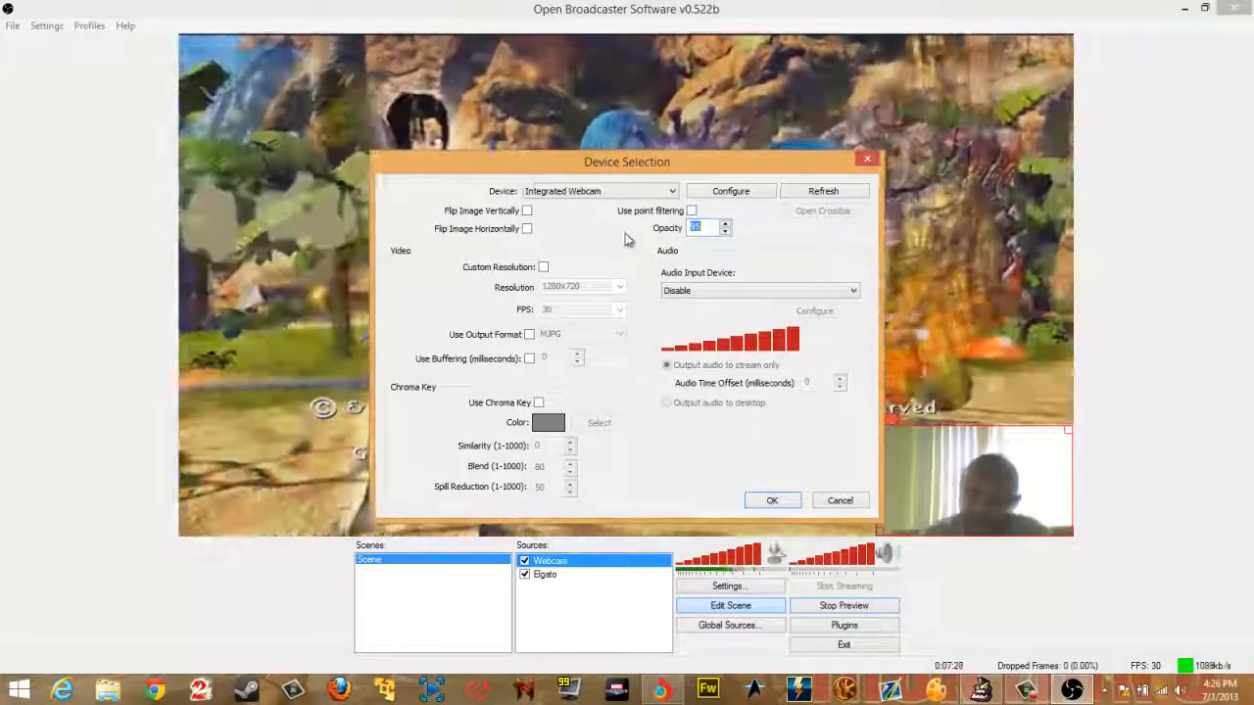
key(Return)
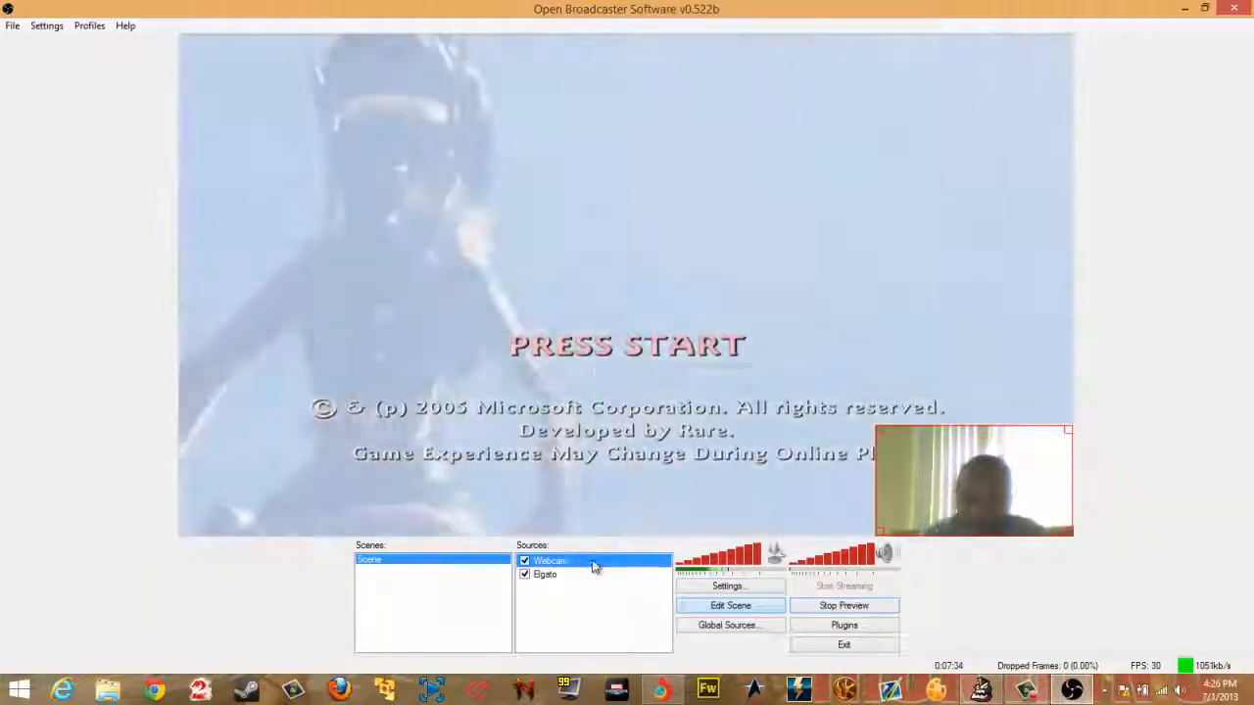
Step: Set the Webcam source's opacity to 25 and save its device settings
right_click(594, 561)
click(632, 550)
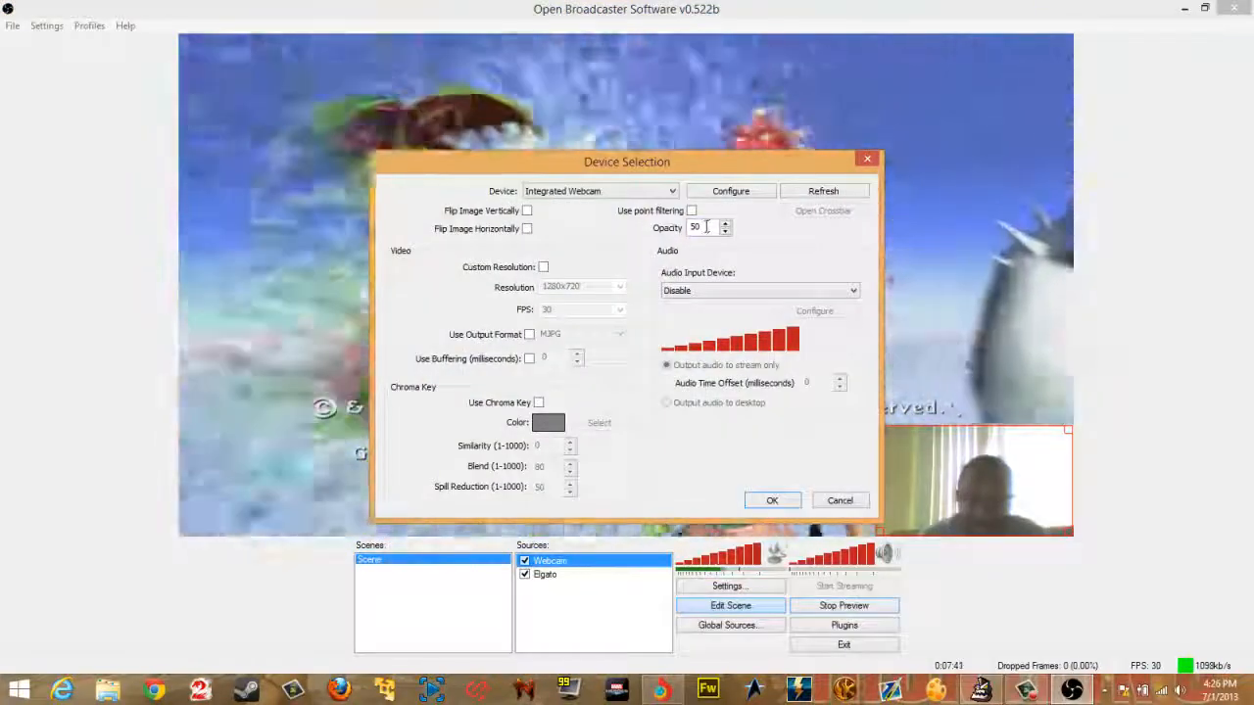
drag(706, 227, 680, 229)
text(25)
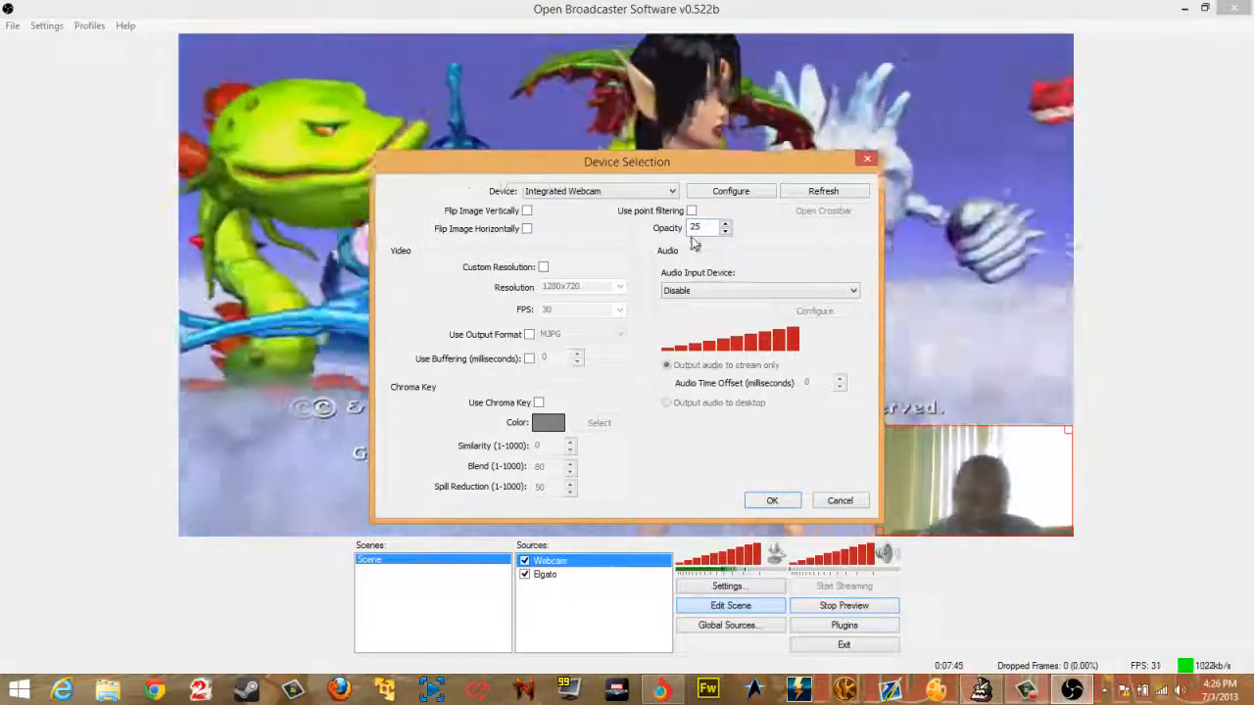
click(793, 503)
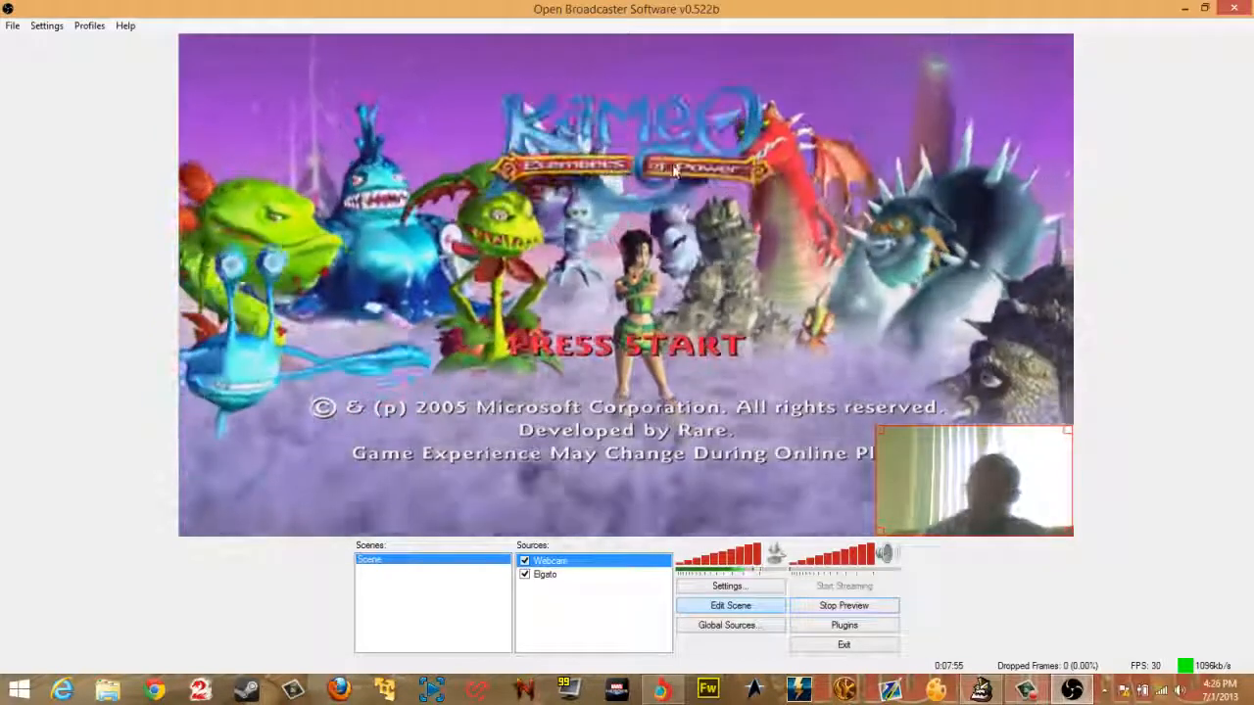
Step: Switch to the web browser and search Google Images for "kameo elements of power logo"
click(663, 691)
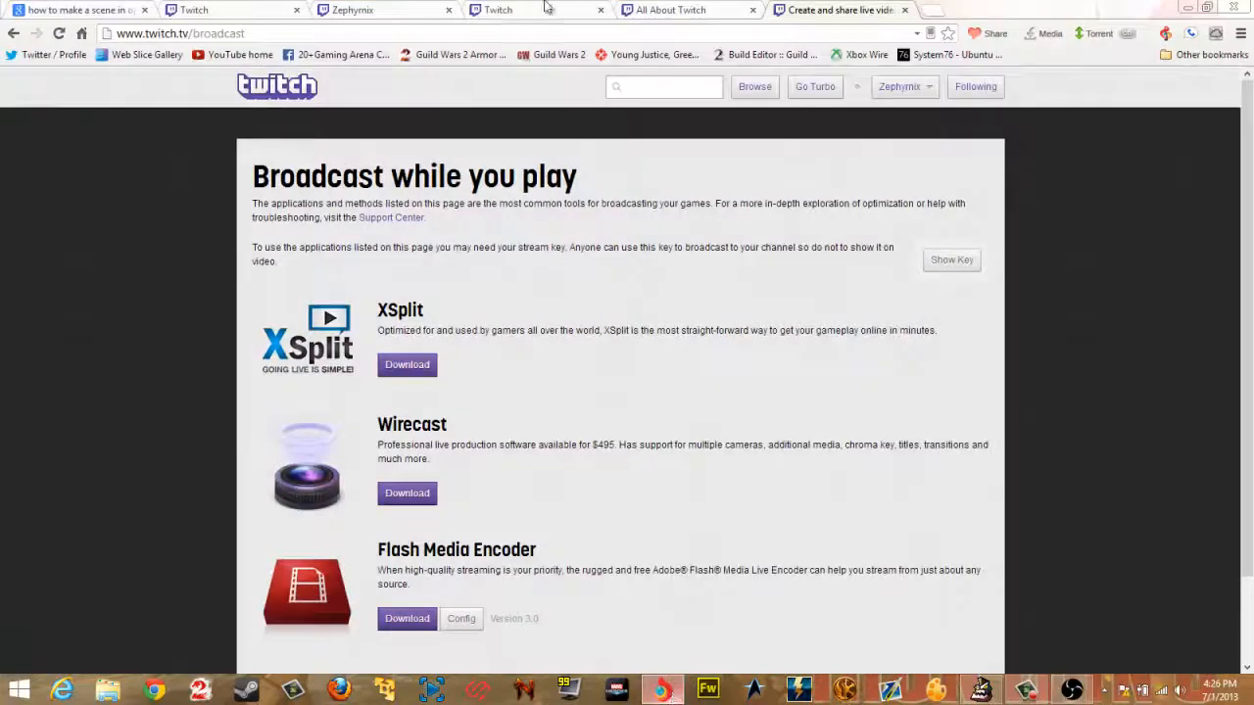
click(698, 14)
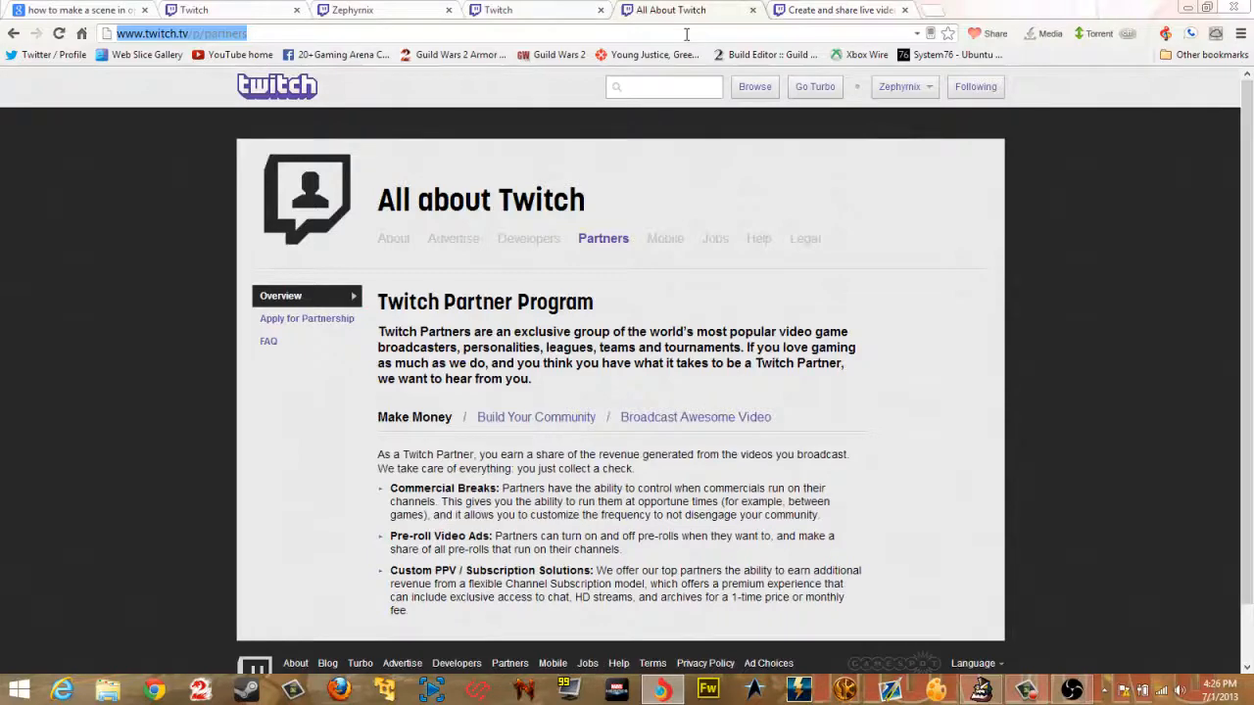
text(kameo elements of power)
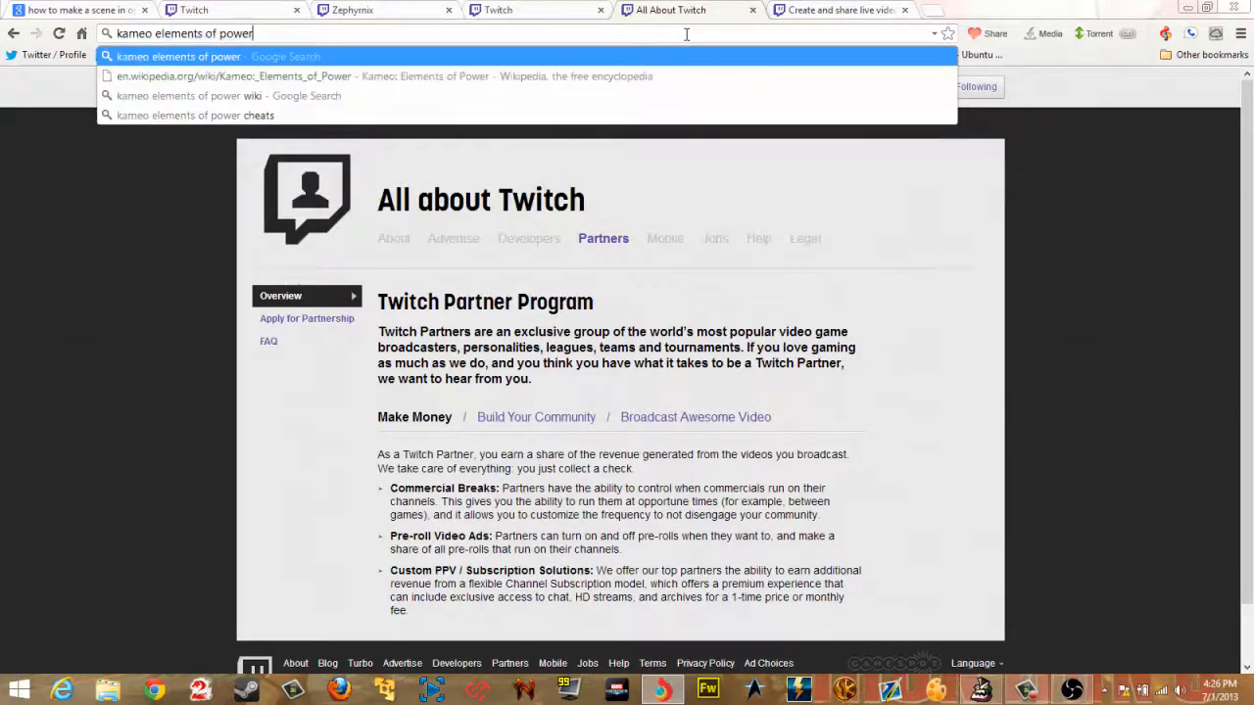
text( logo)
key(Return)
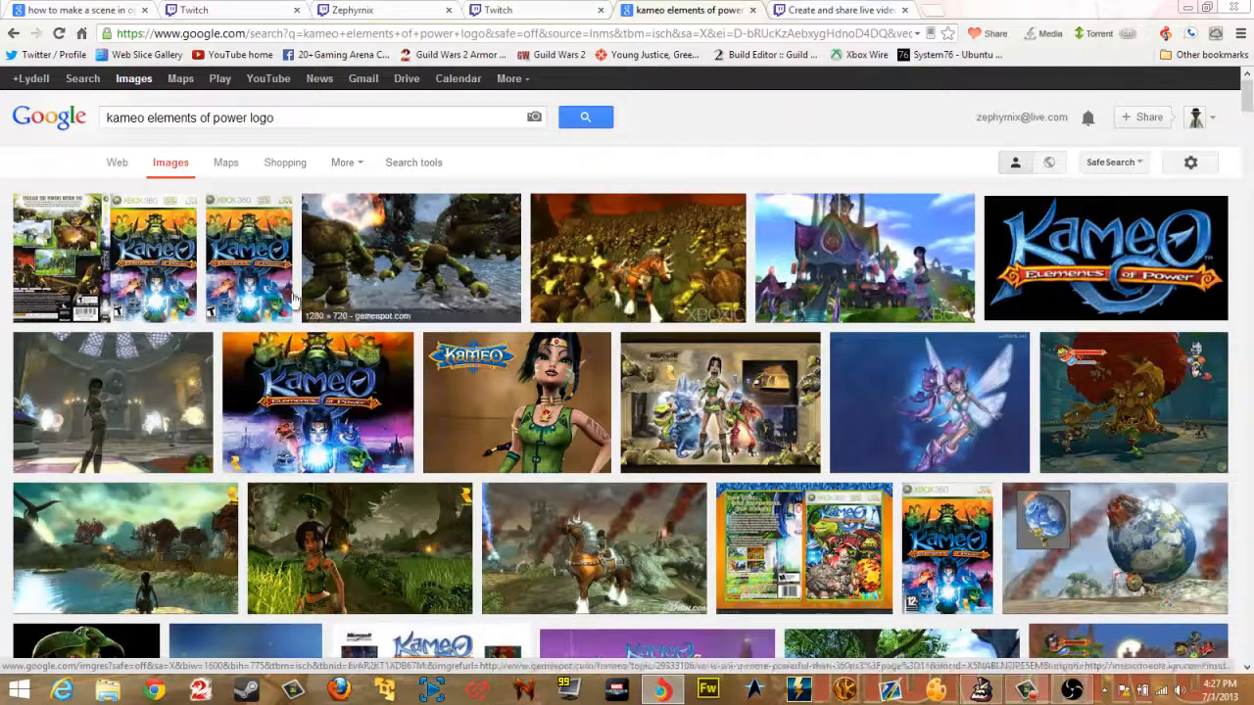
Step: Preview Kameo logo results and copy the image URL of the Kameo: Elements of Power logo on a black background
click(1137, 263)
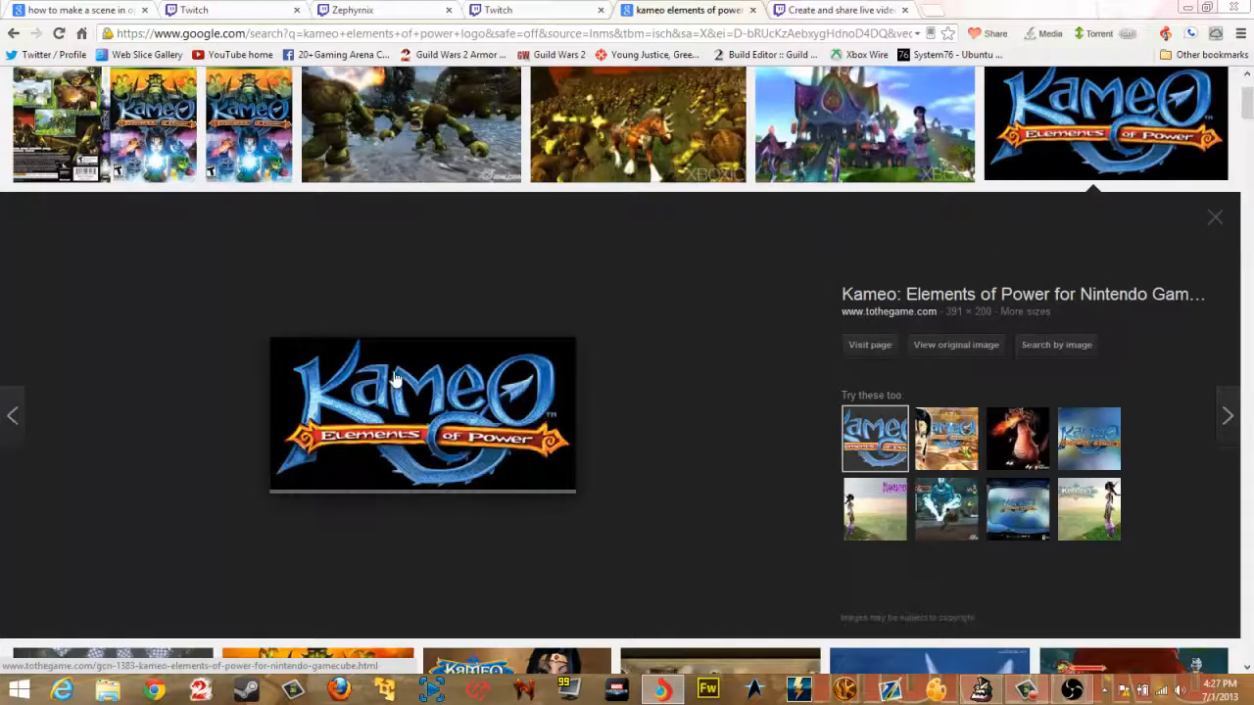
right_click(397, 369)
click(941, 439)
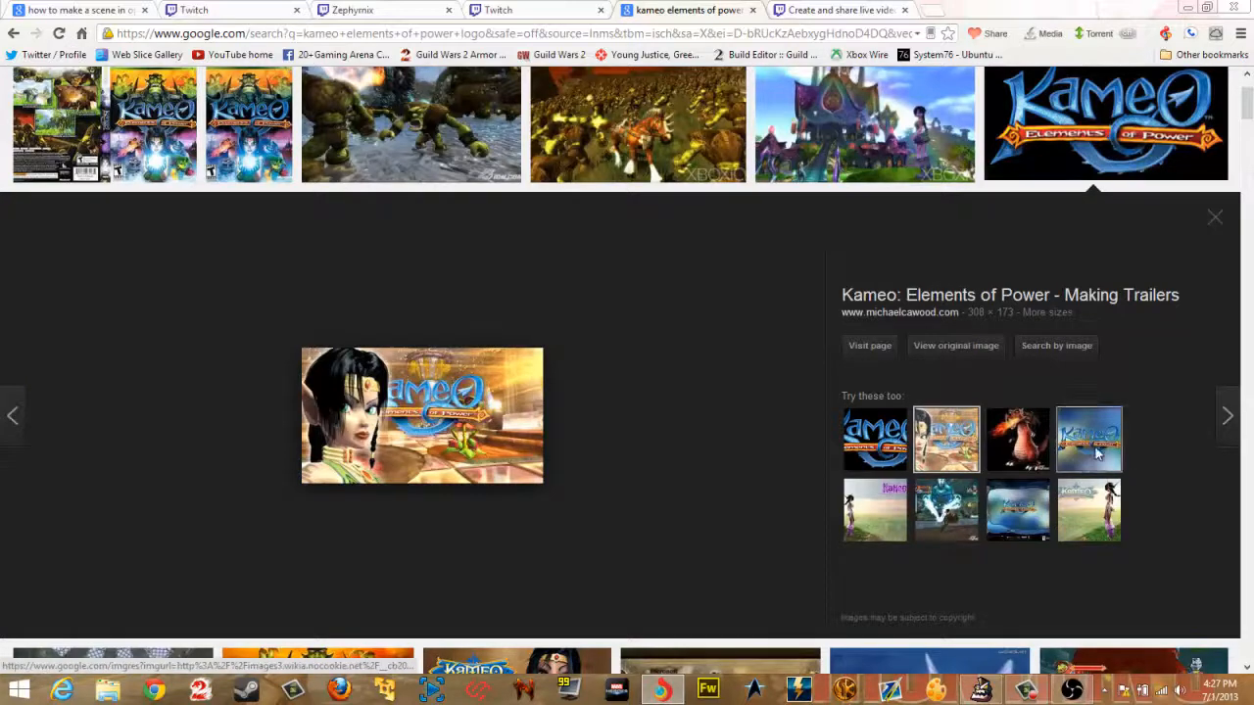
click(1098, 452)
click(1090, 130)
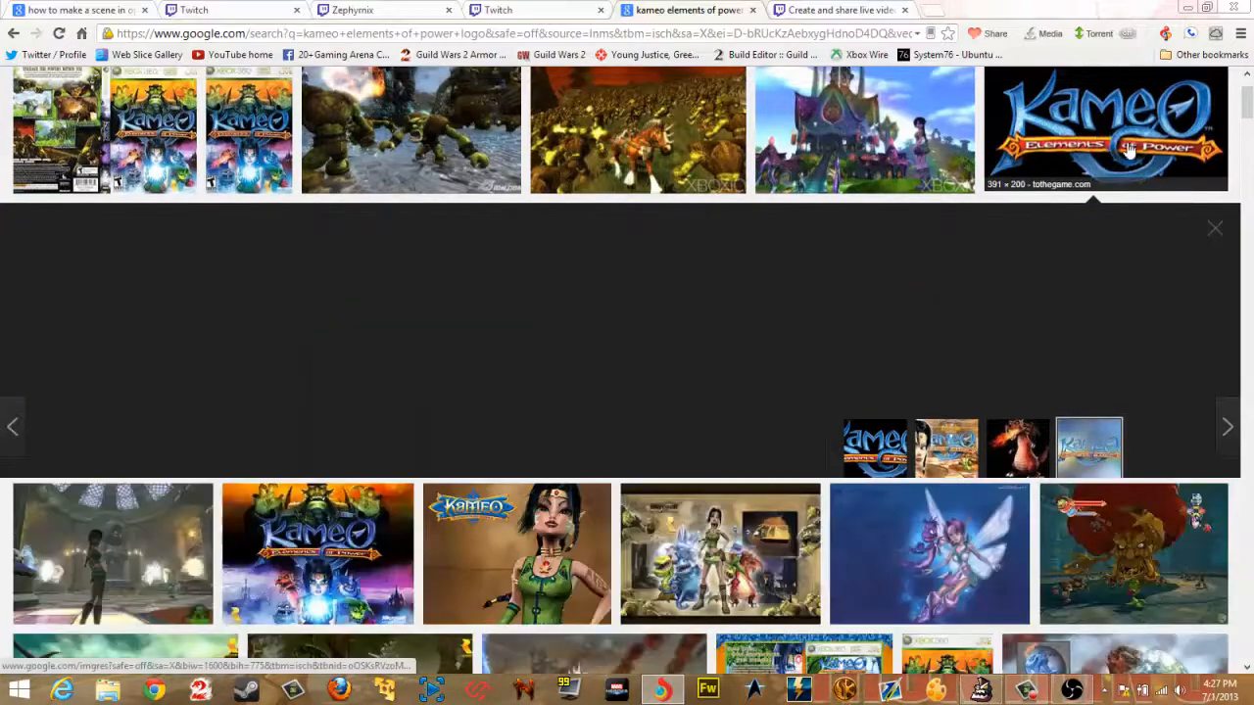
click(1064, 102)
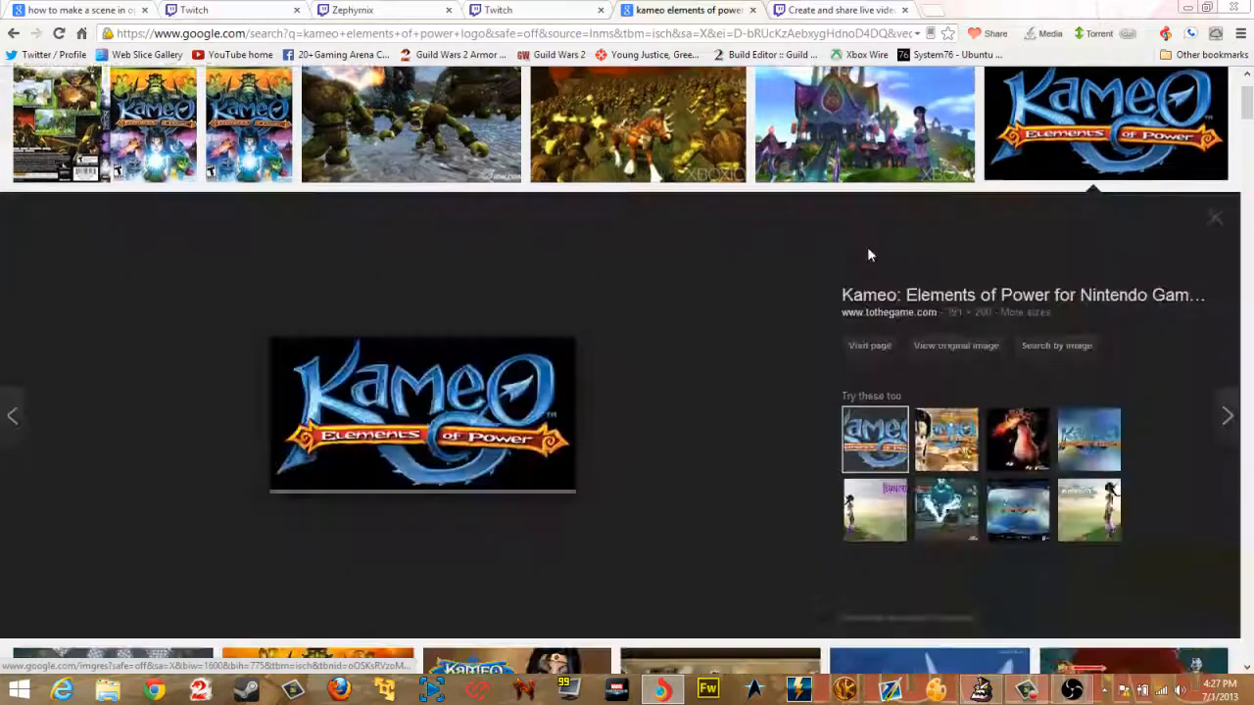
right_click(433, 404)
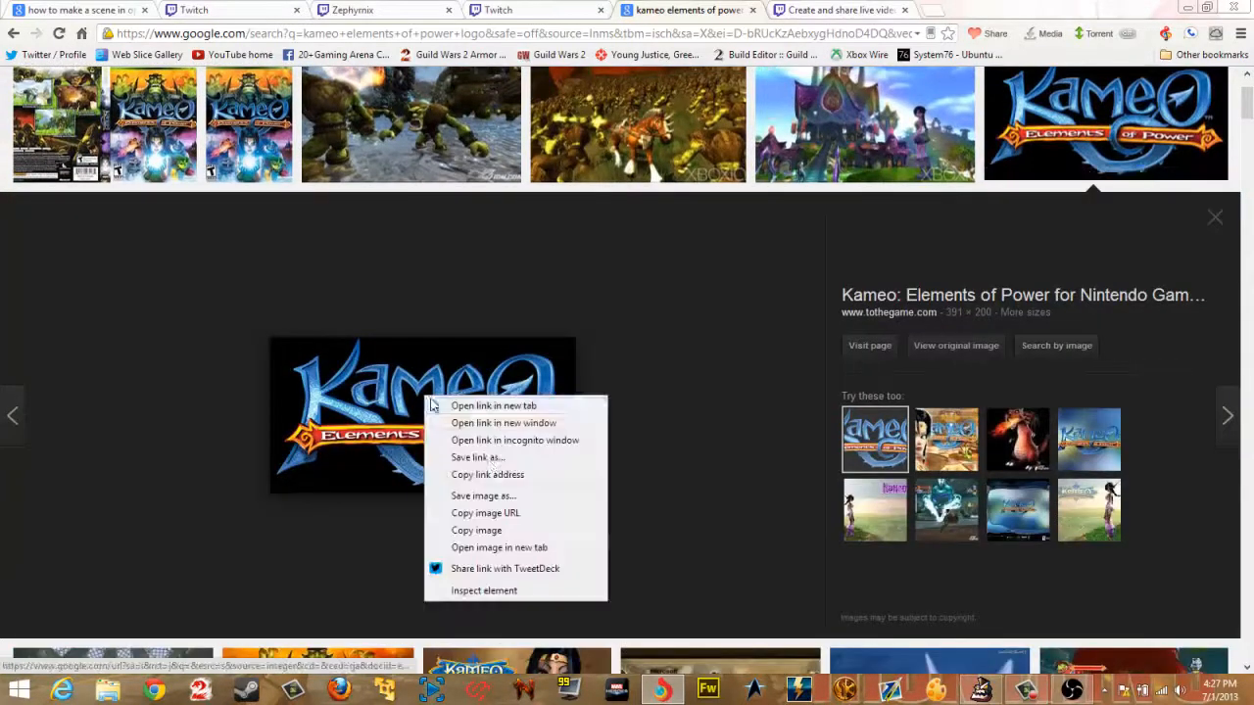
click(509, 516)
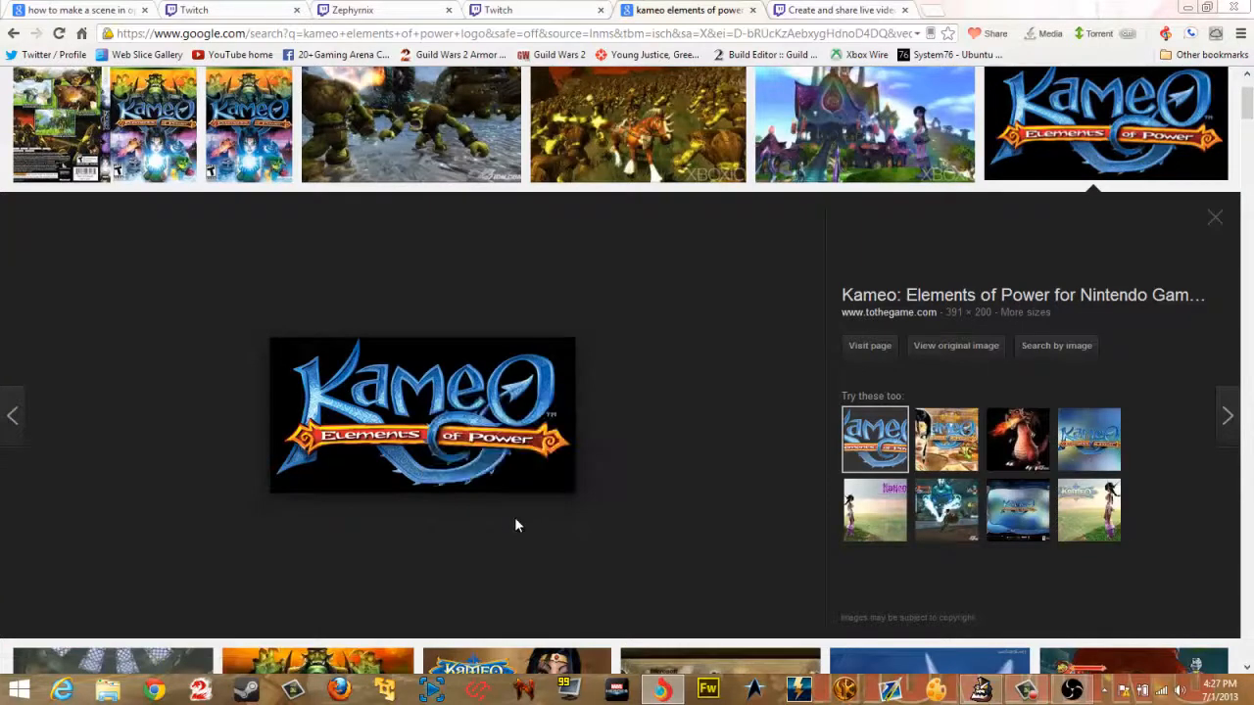
Step: Switch back to Open Broadcaster Software and add an Image source named "Title" to the scene
click(1073, 691)
right_click(359, 236)
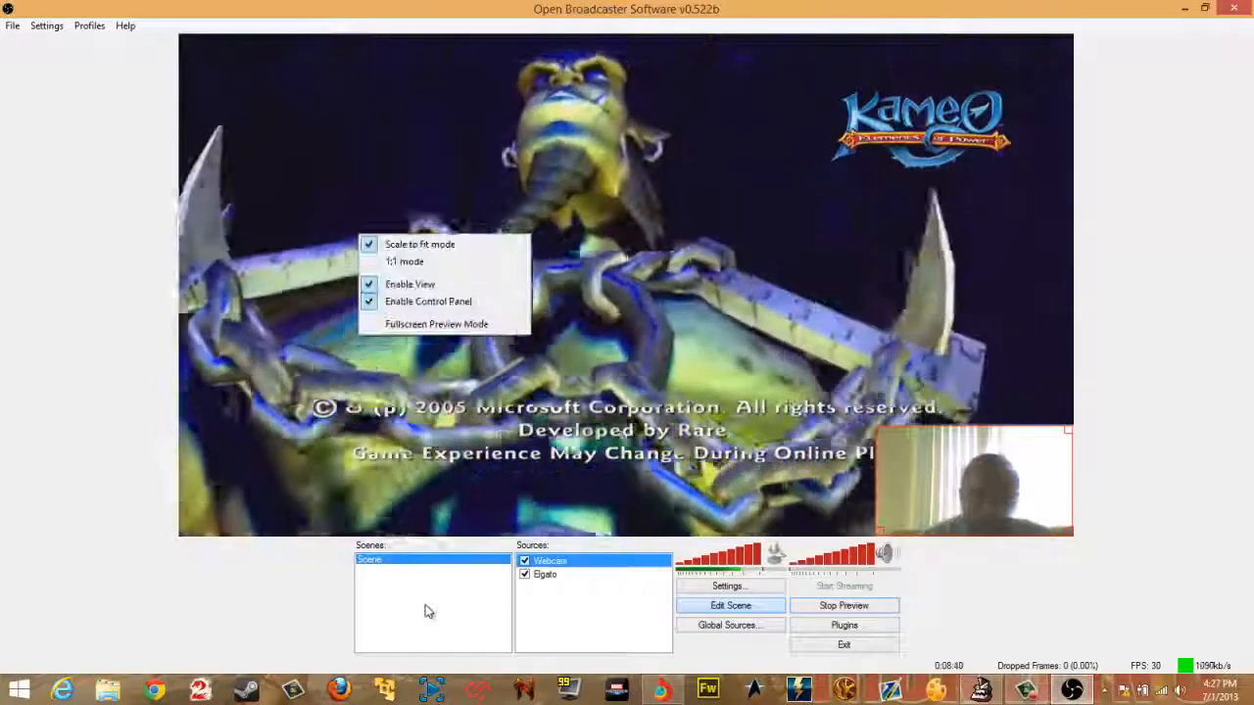
click(540, 621)
right_click(563, 610)
mouse_move(598, 618)
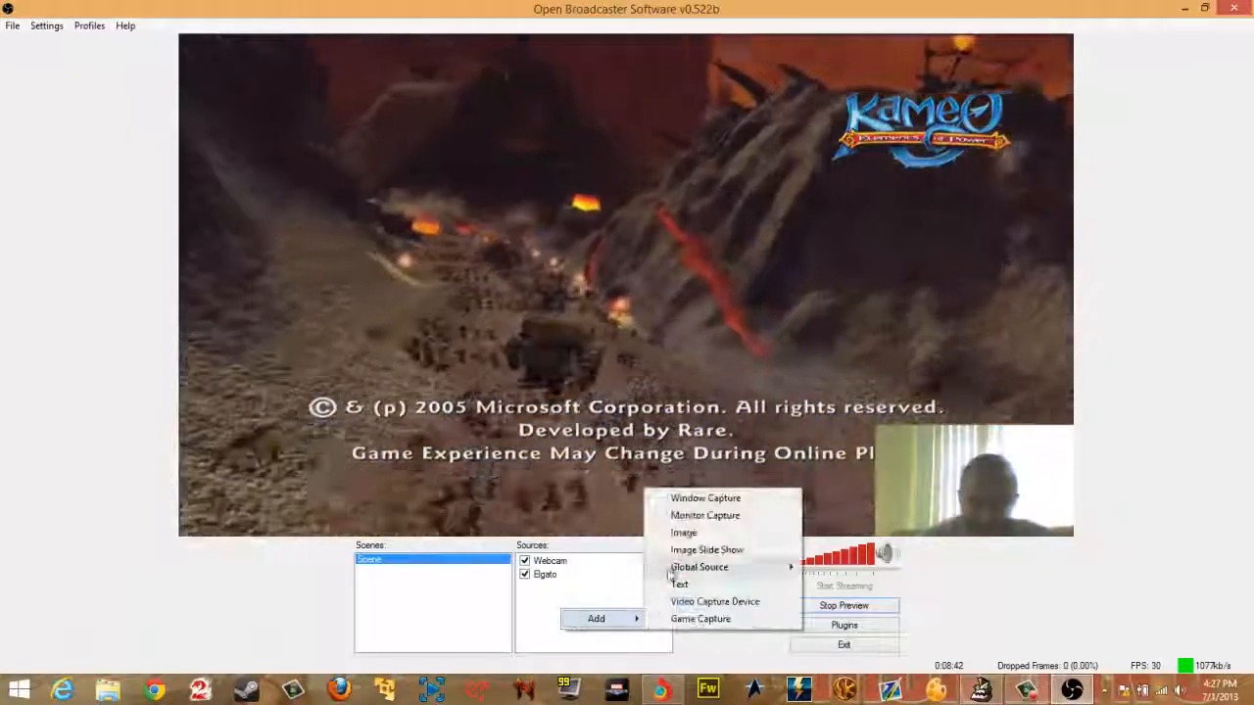
click(684, 532)
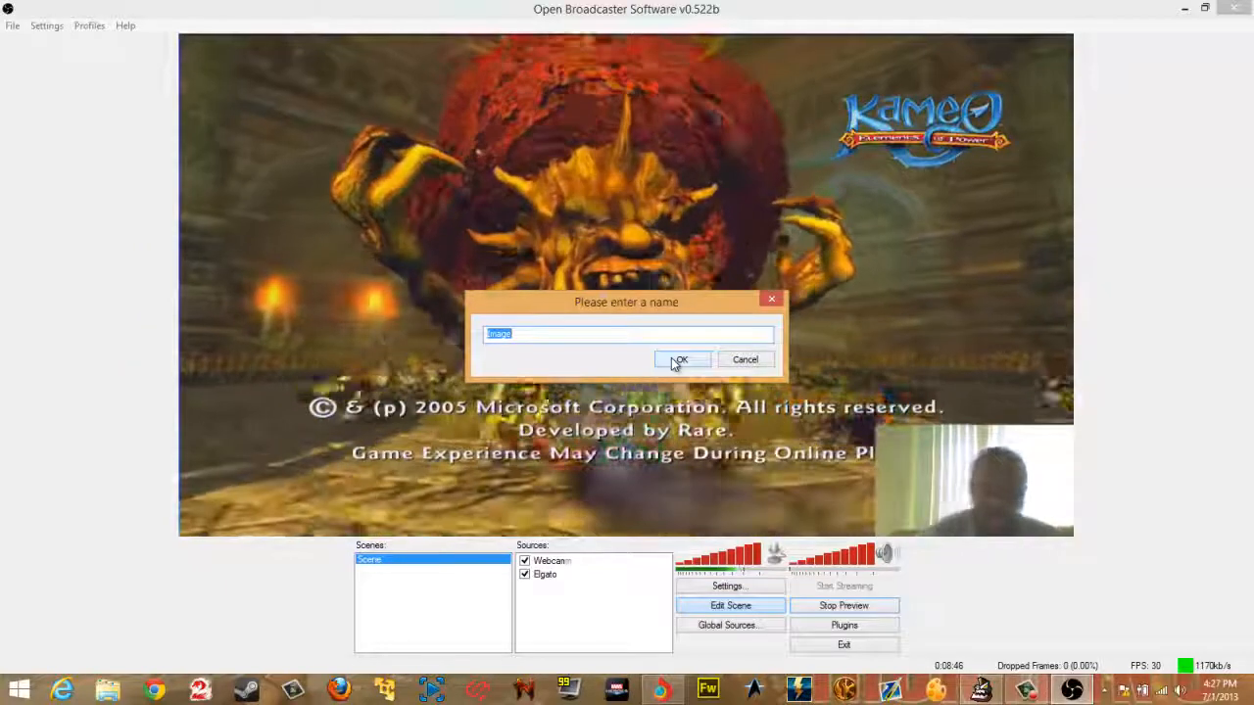
text(Title)
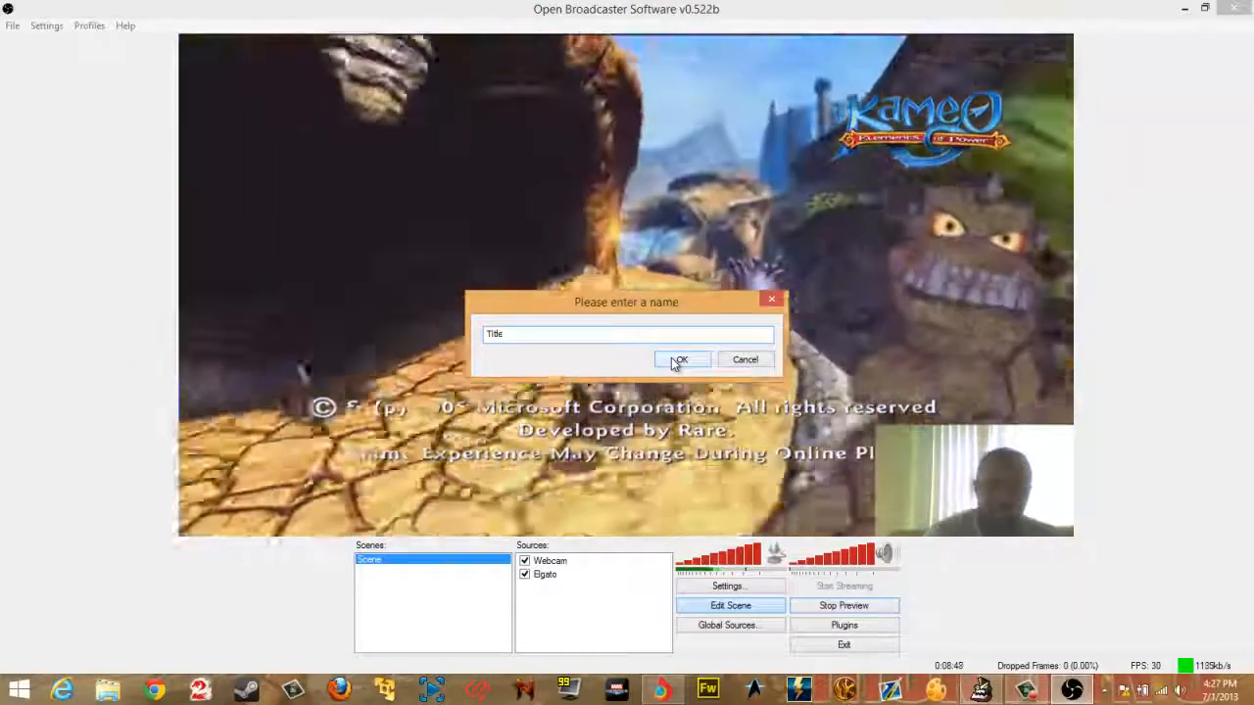
click(678, 361)
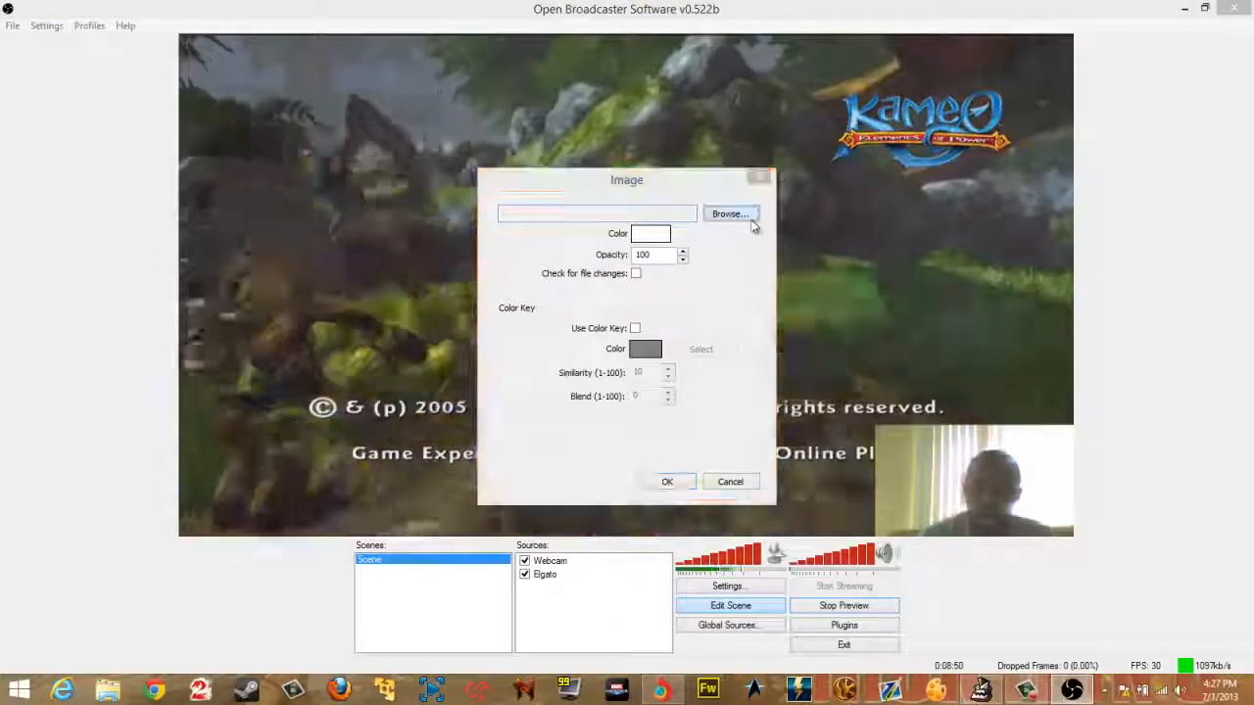
click(730, 214)
key(ctrl+v)
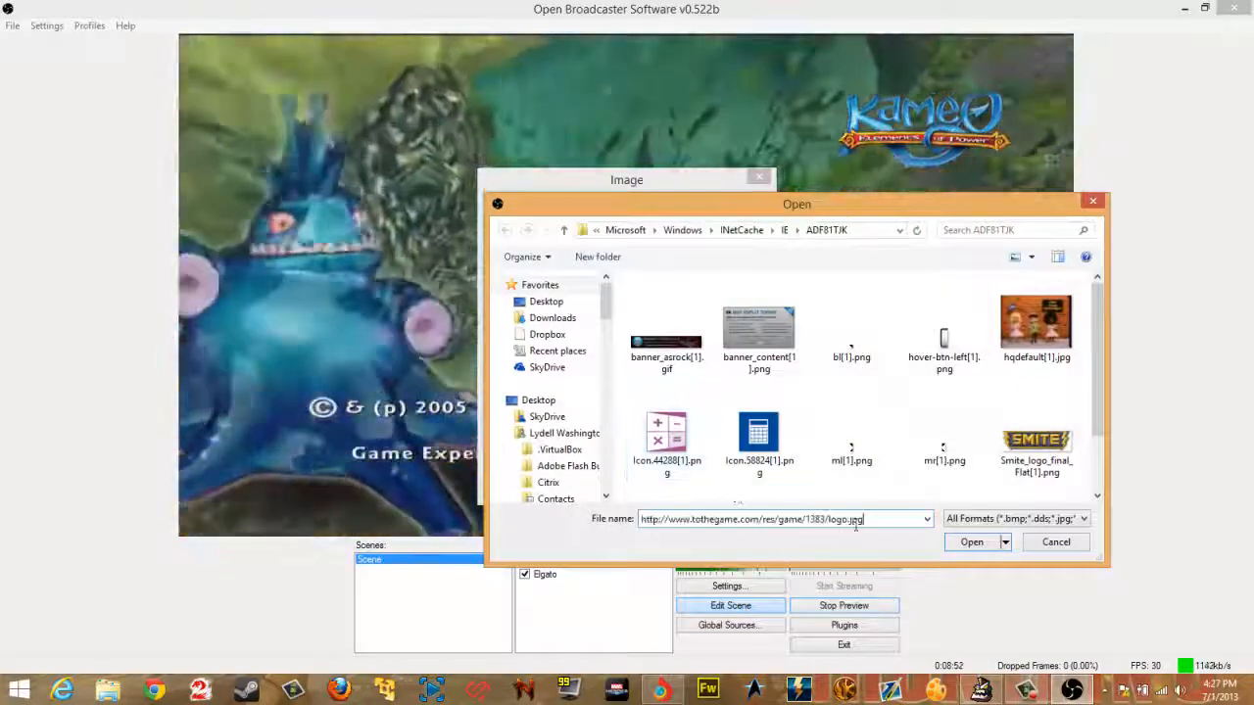
click(955, 544)
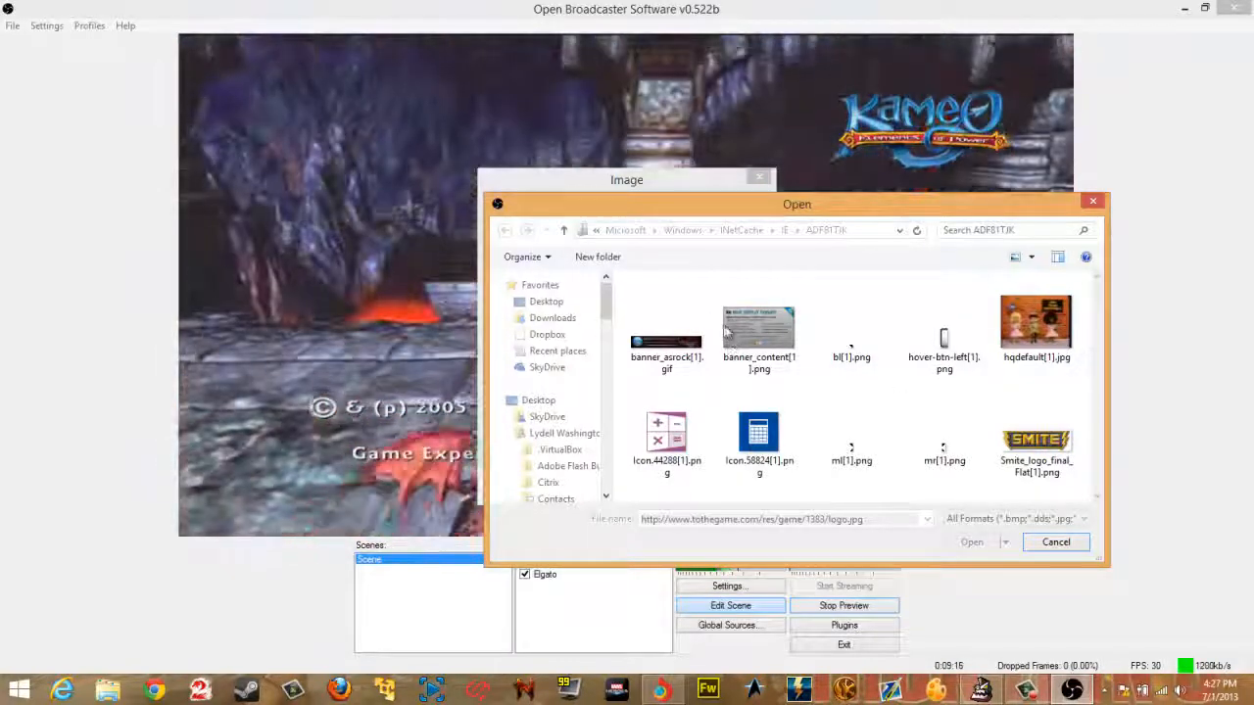
Step: Switch to the web browser, find the blue and gold Kameo logo on a checkered background, and copy its image URL
click(668, 692)
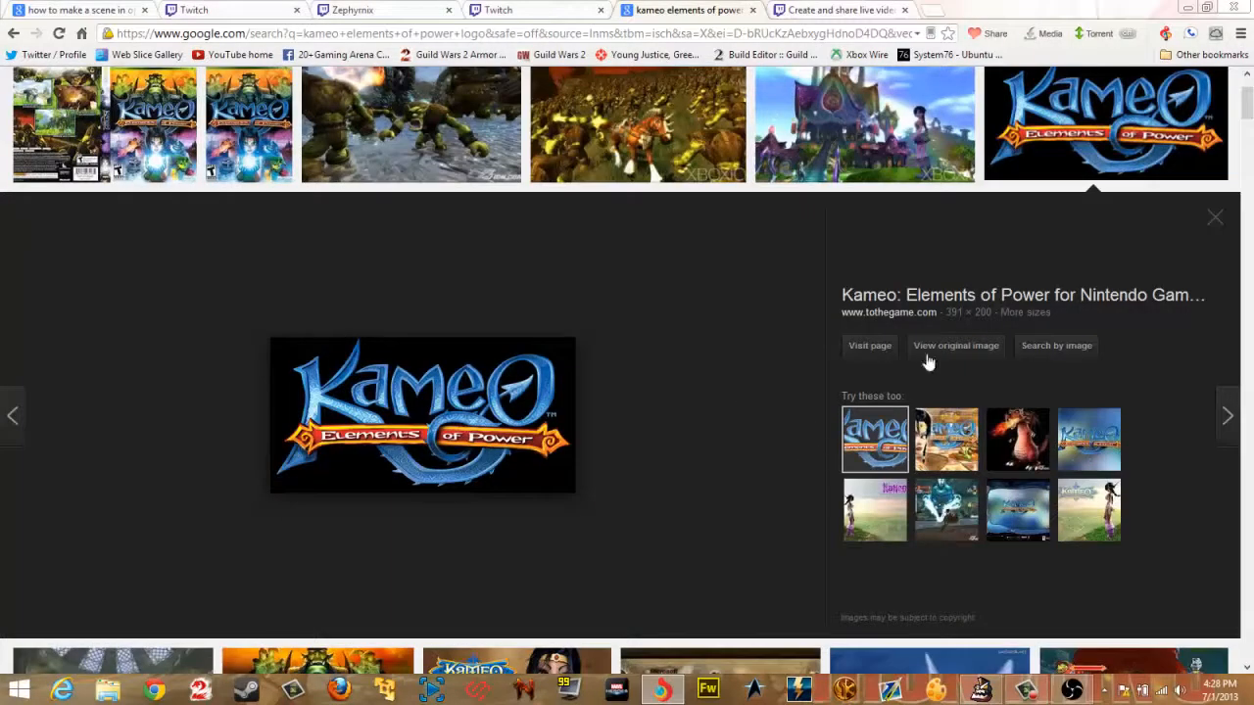
click(1211, 217)
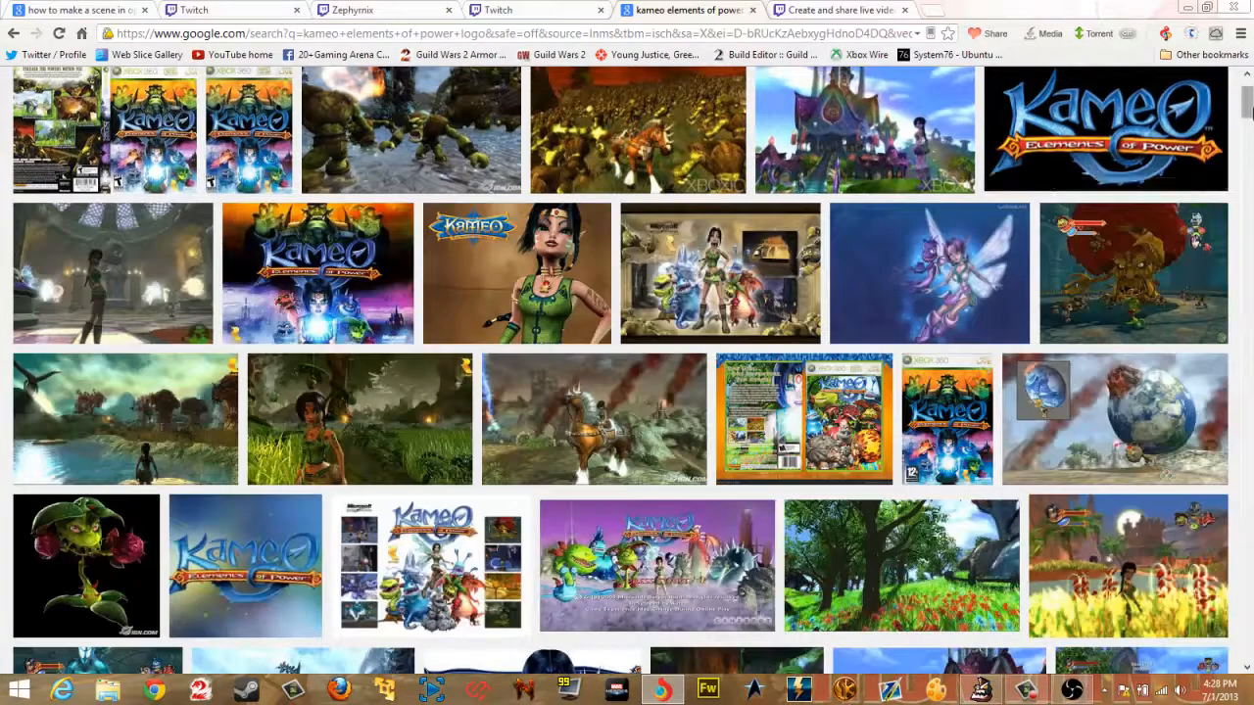
scroll(1171, 306, down, 4)
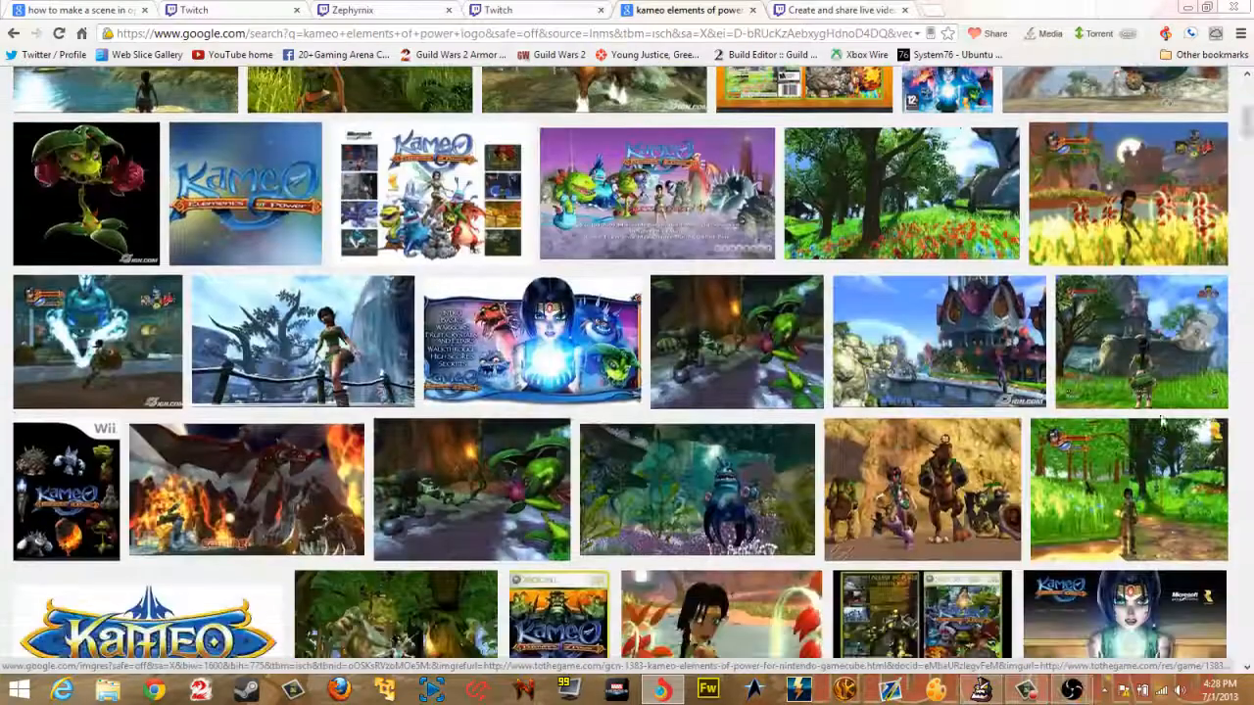
drag(1246, 134, 1247, 145)
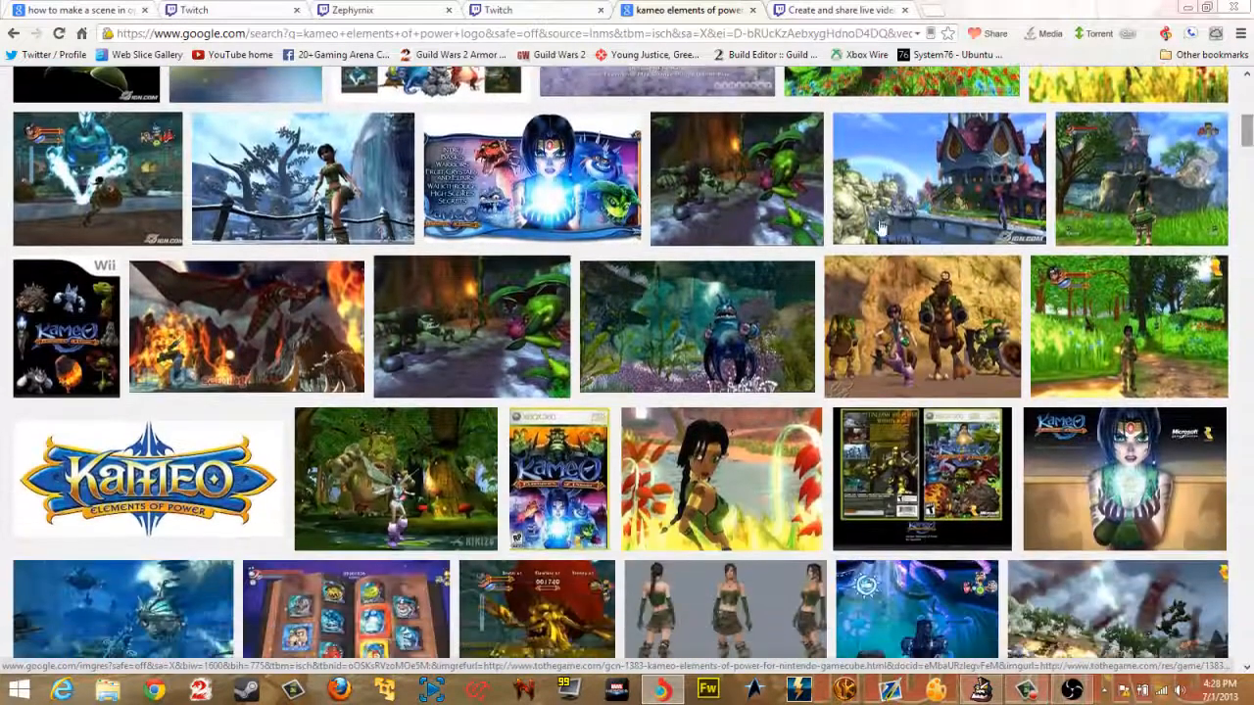
click(151, 487)
right_click(256, 401)
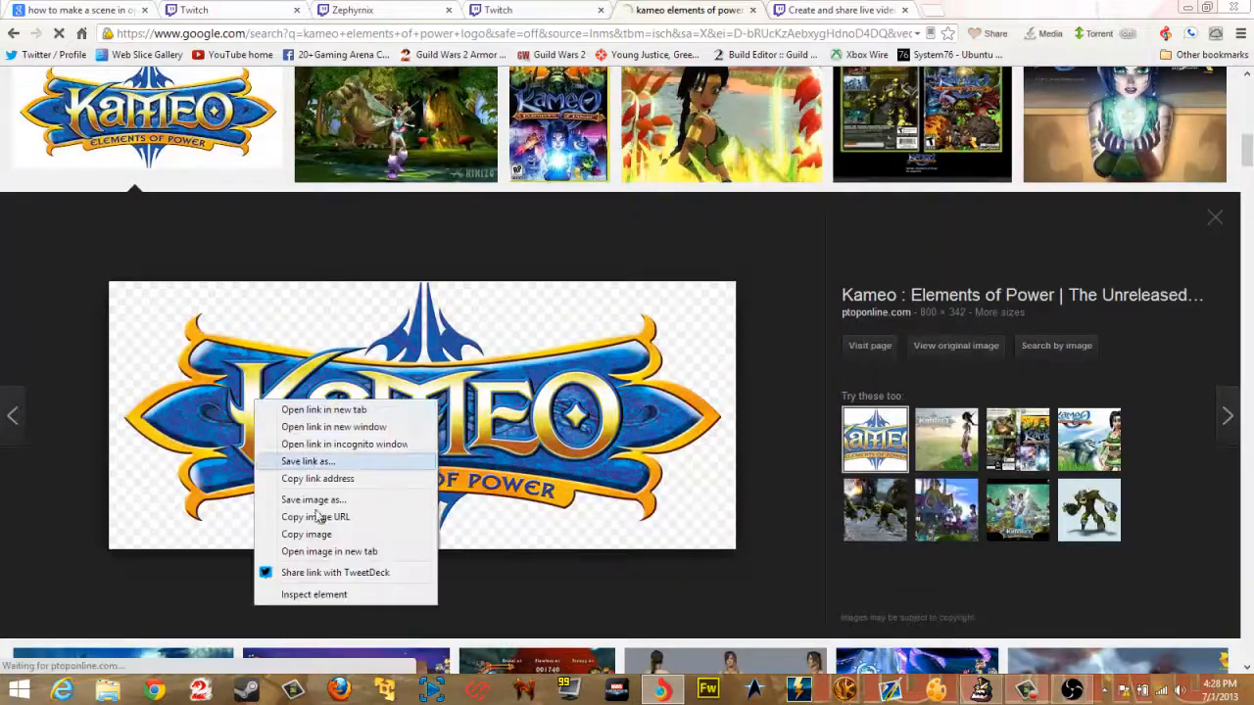
click(537, 324)
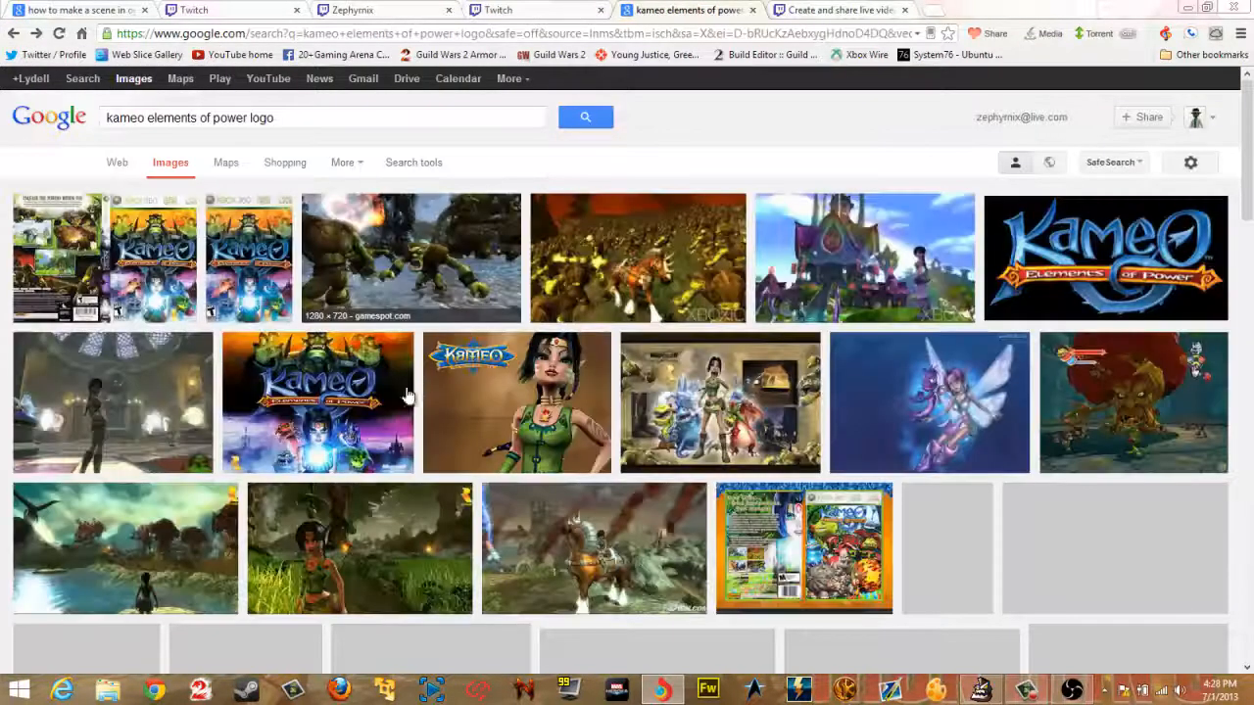
scroll(409, 421, down, 4)
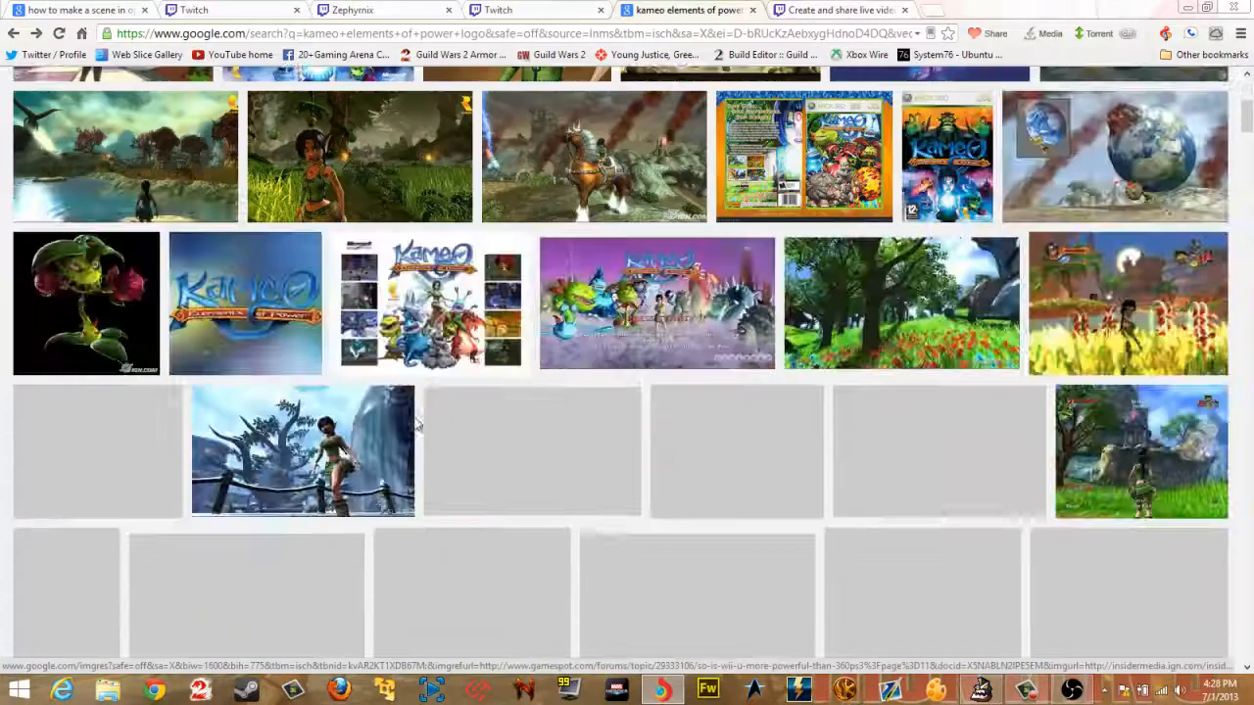
click(407, 431)
scroll(407, 436, down, 2)
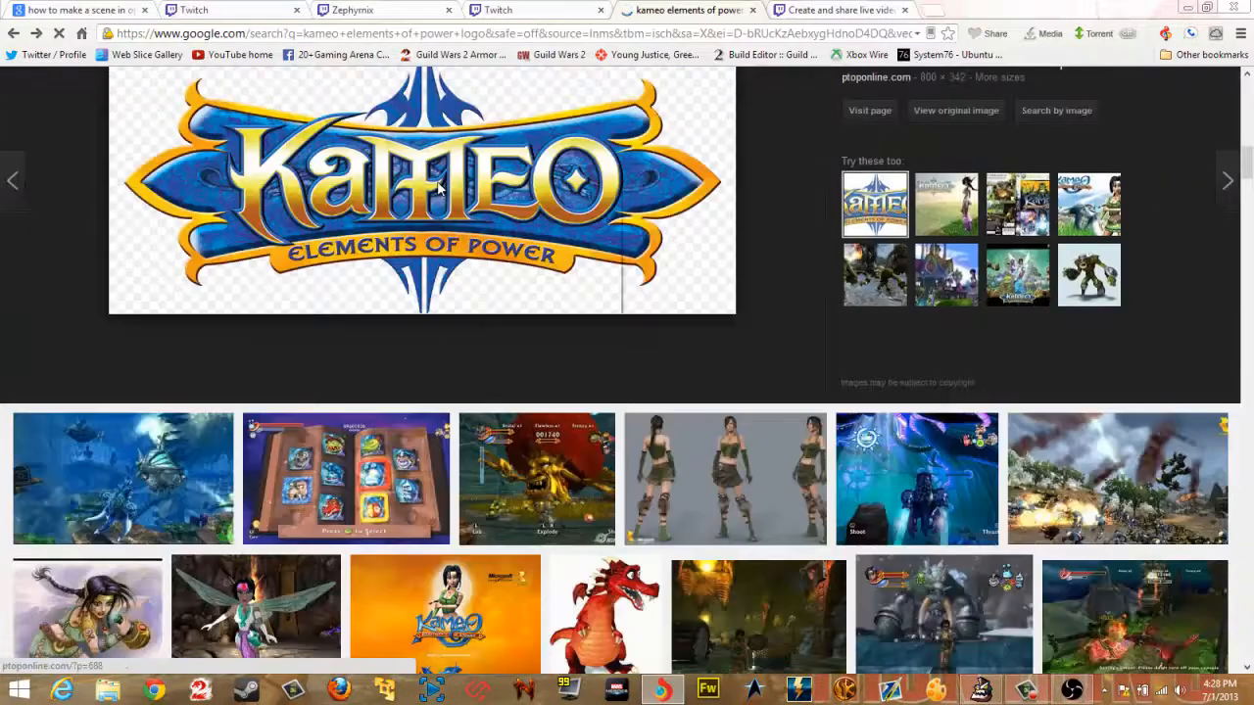
right_click(438, 183)
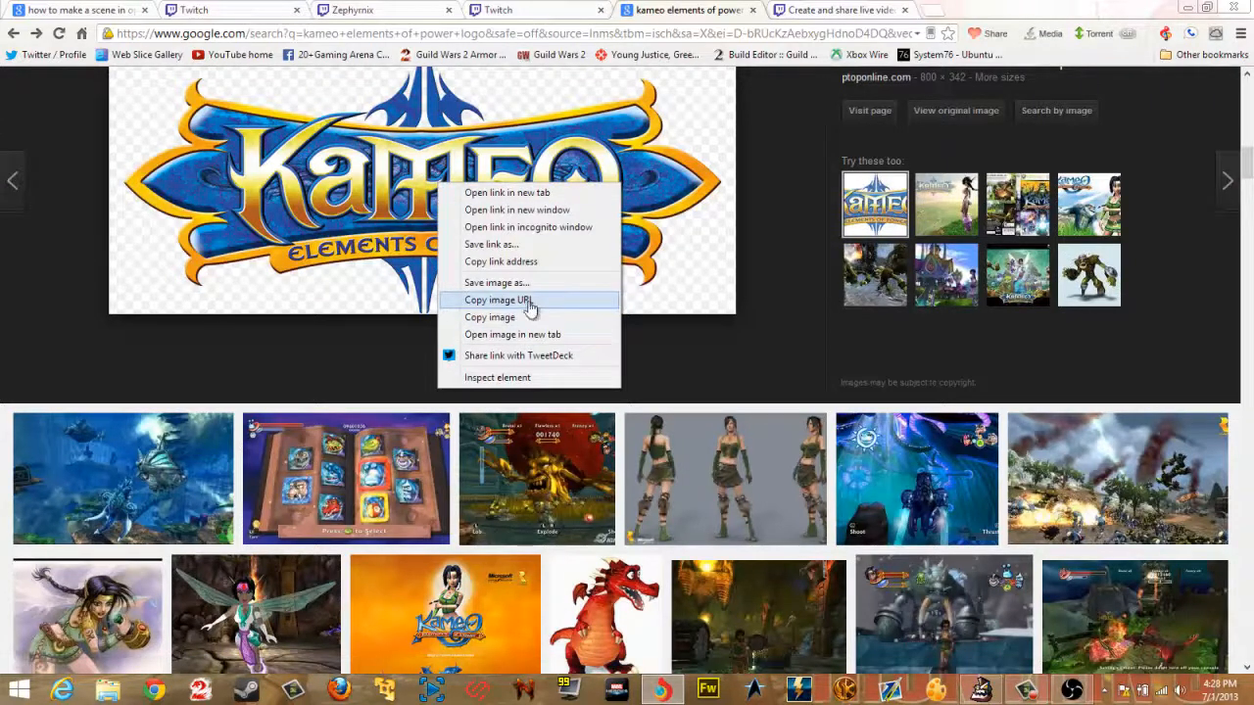
click(529, 307)
Step: Return to Open Broadcaster Software, accept the Title image settings, and move the logo to the canvas's lower-left corner
click(1074, 692)
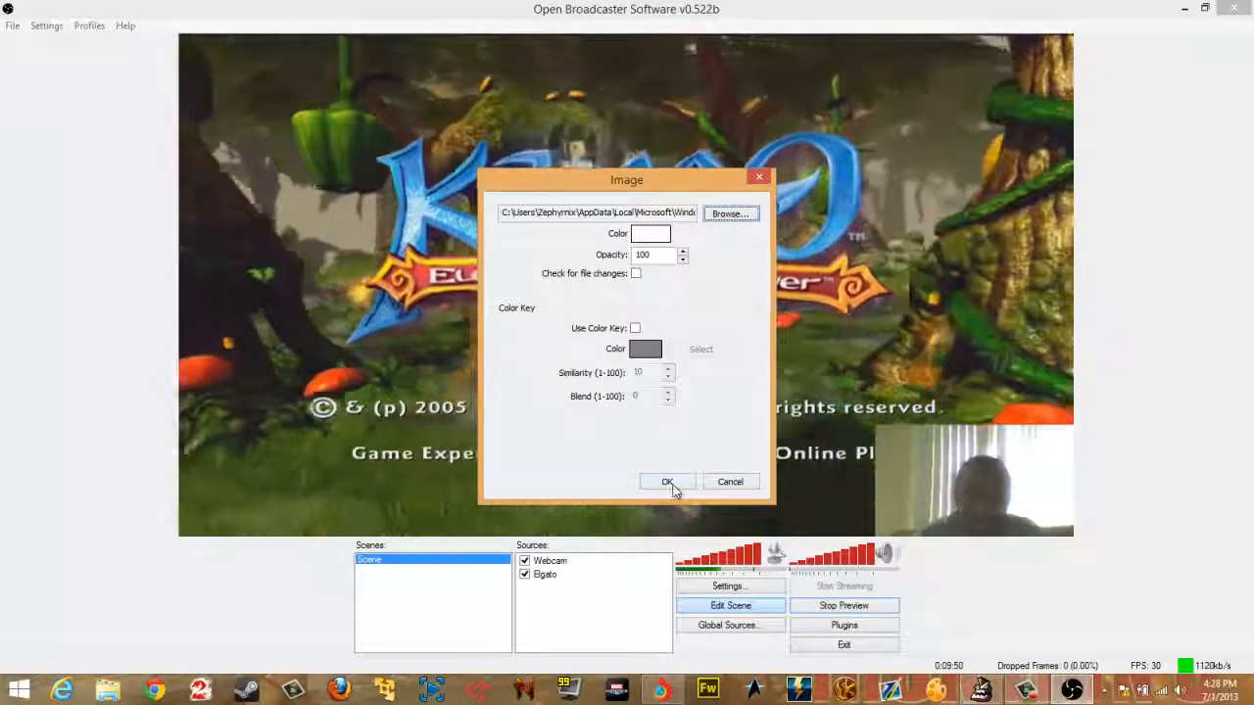
click(667, 481)
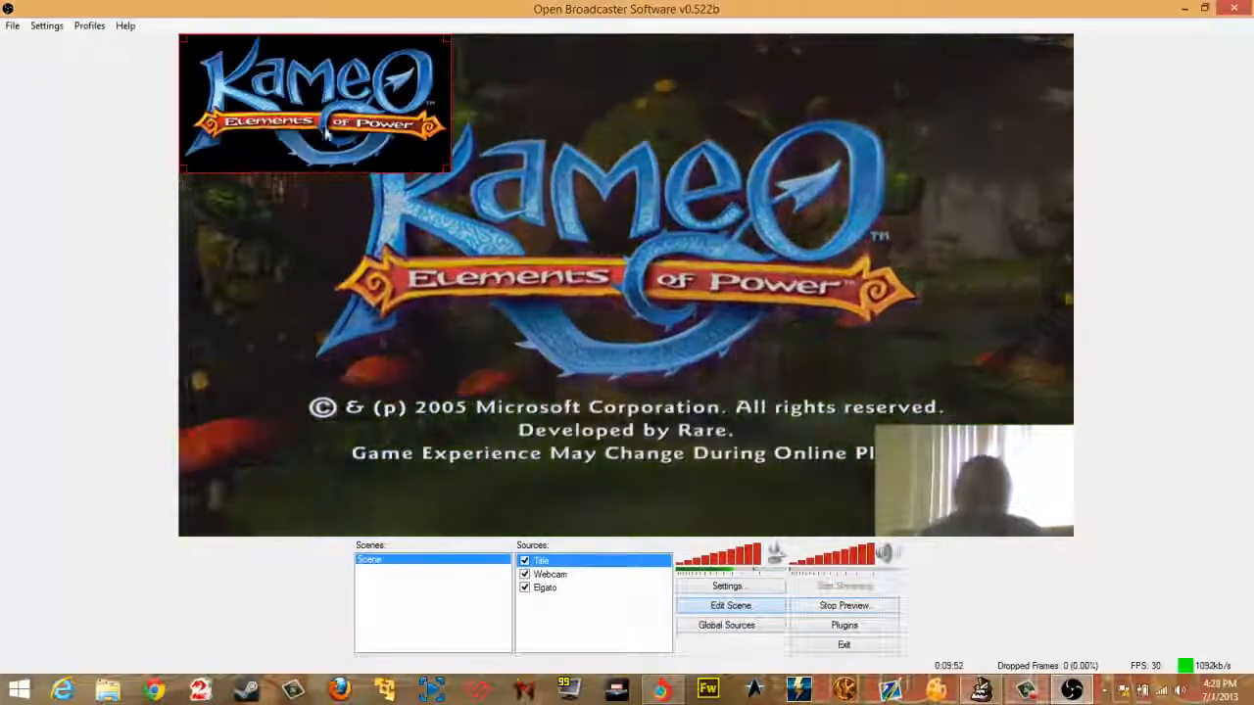
drag(324, 107, 324, 470)
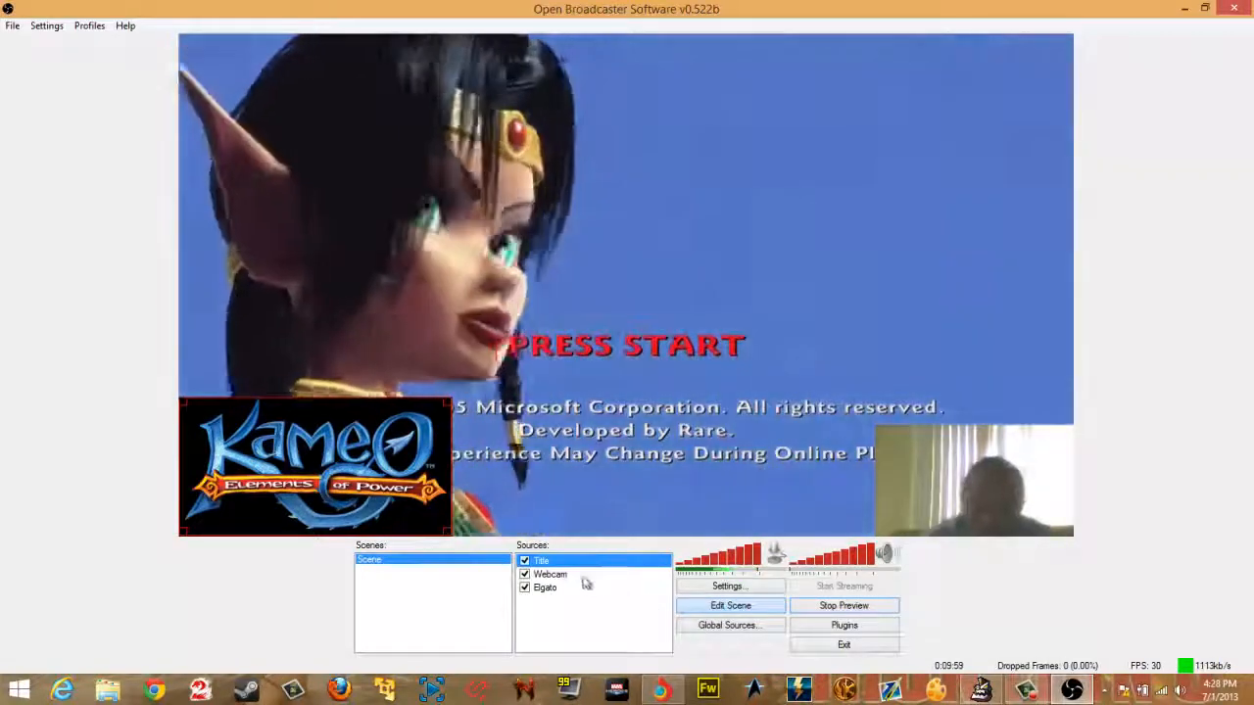
Step: Enable the color key on the Title image with black as the key color and save its properties
right_click(573, 563)
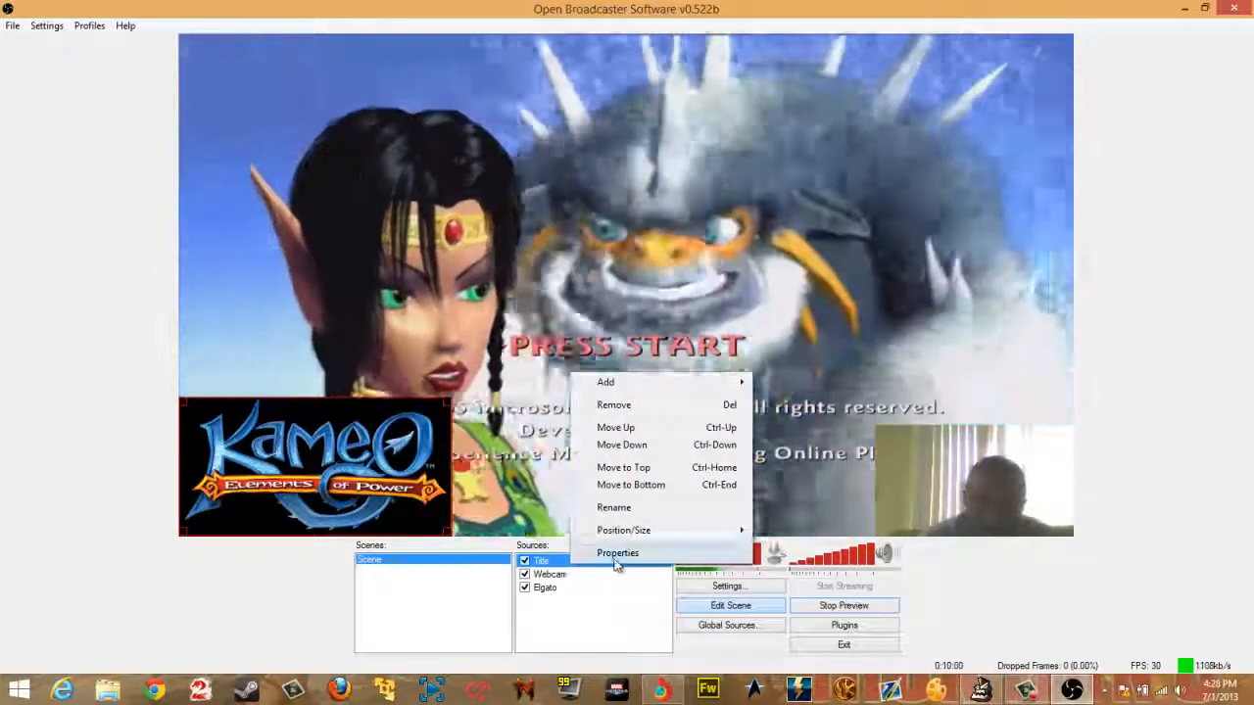
click(617, 553)
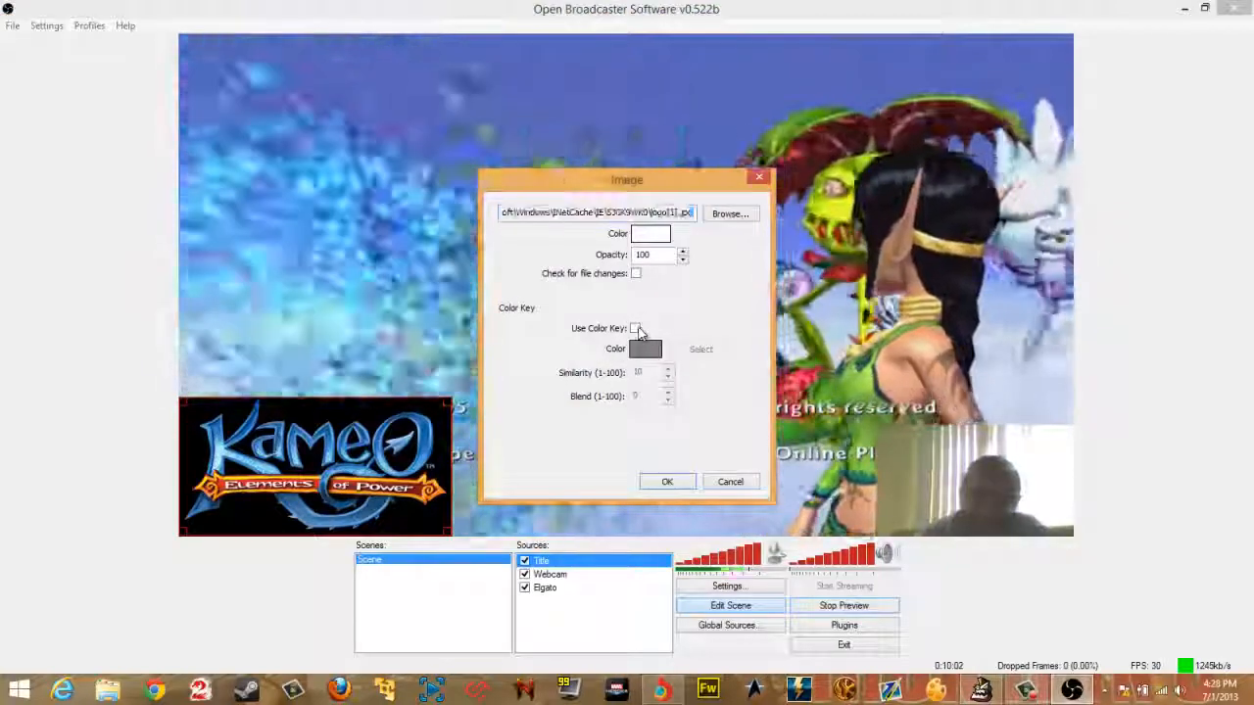
click(635, 329)
click(646, 353)
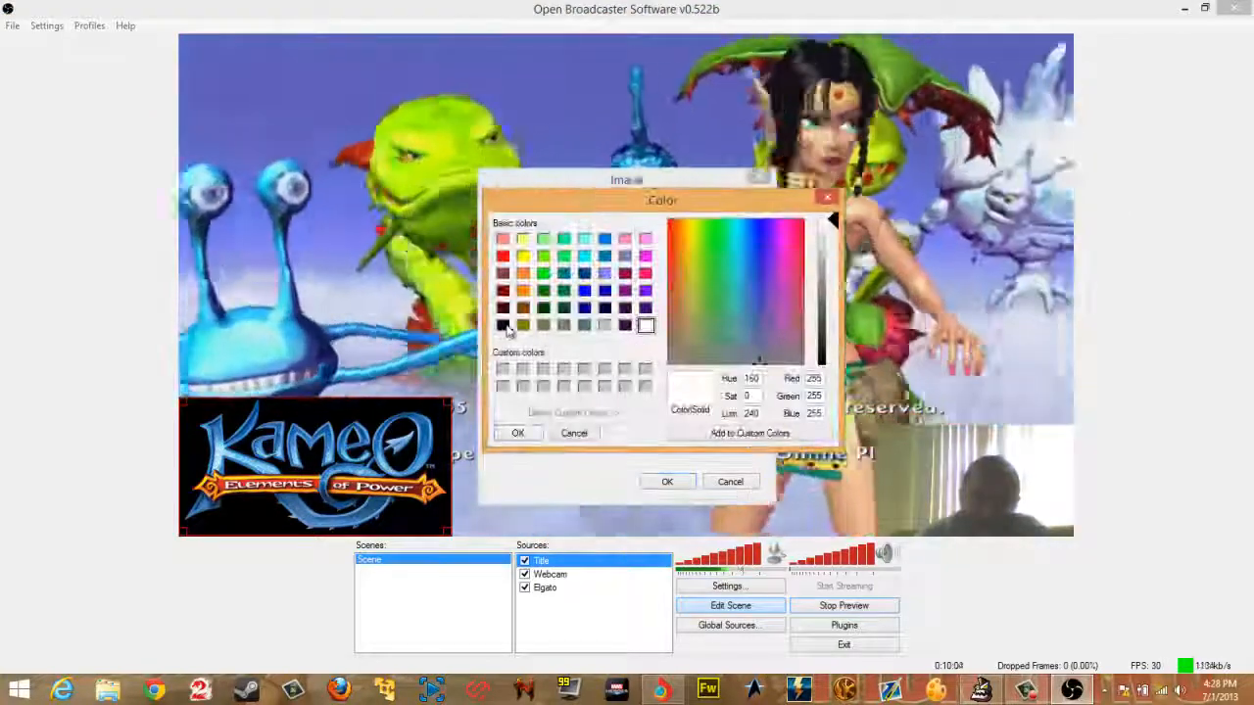
click(503, 326)
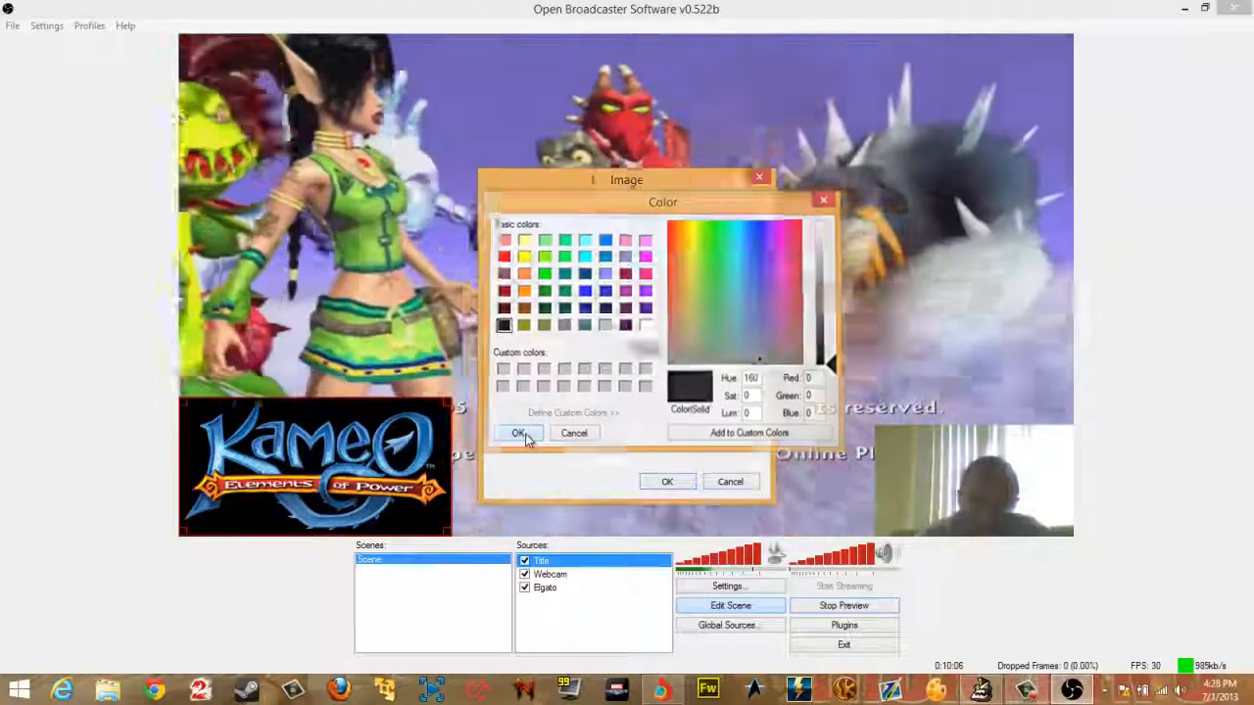
click(527, 437)
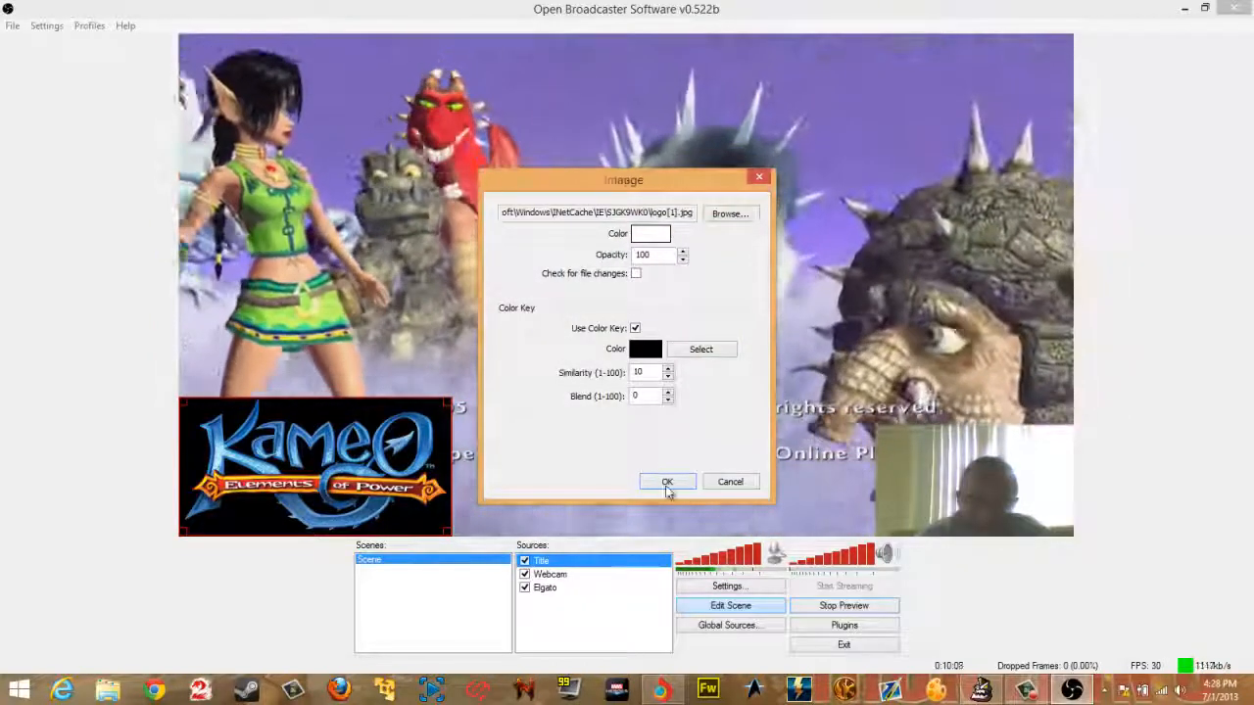
click(667, 483)
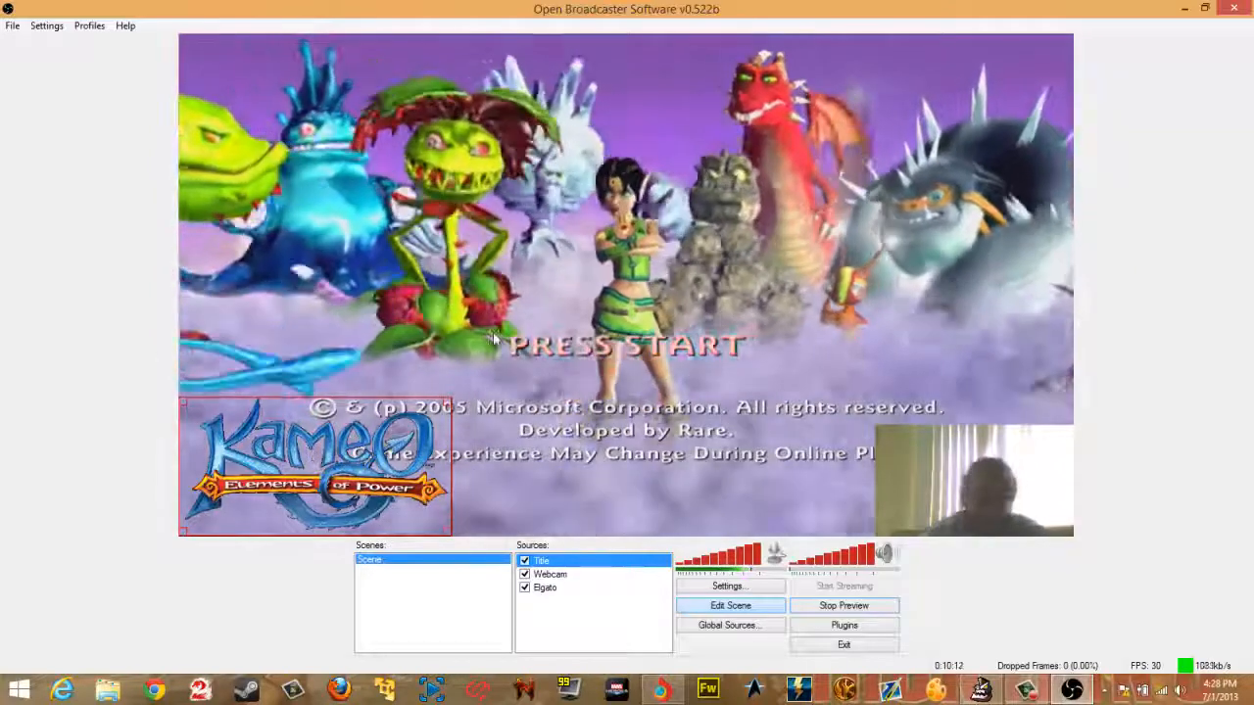
Step: Delete the Elgato source from the scene
click(608, 382)
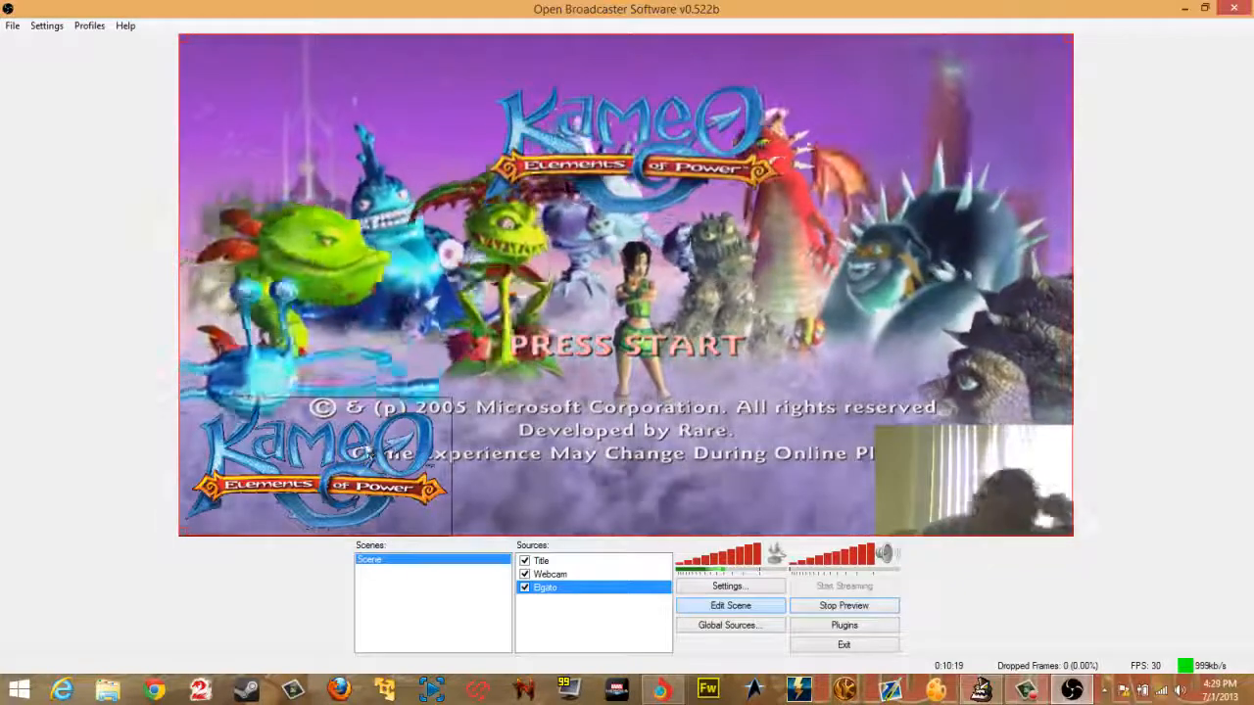
key(Delete)
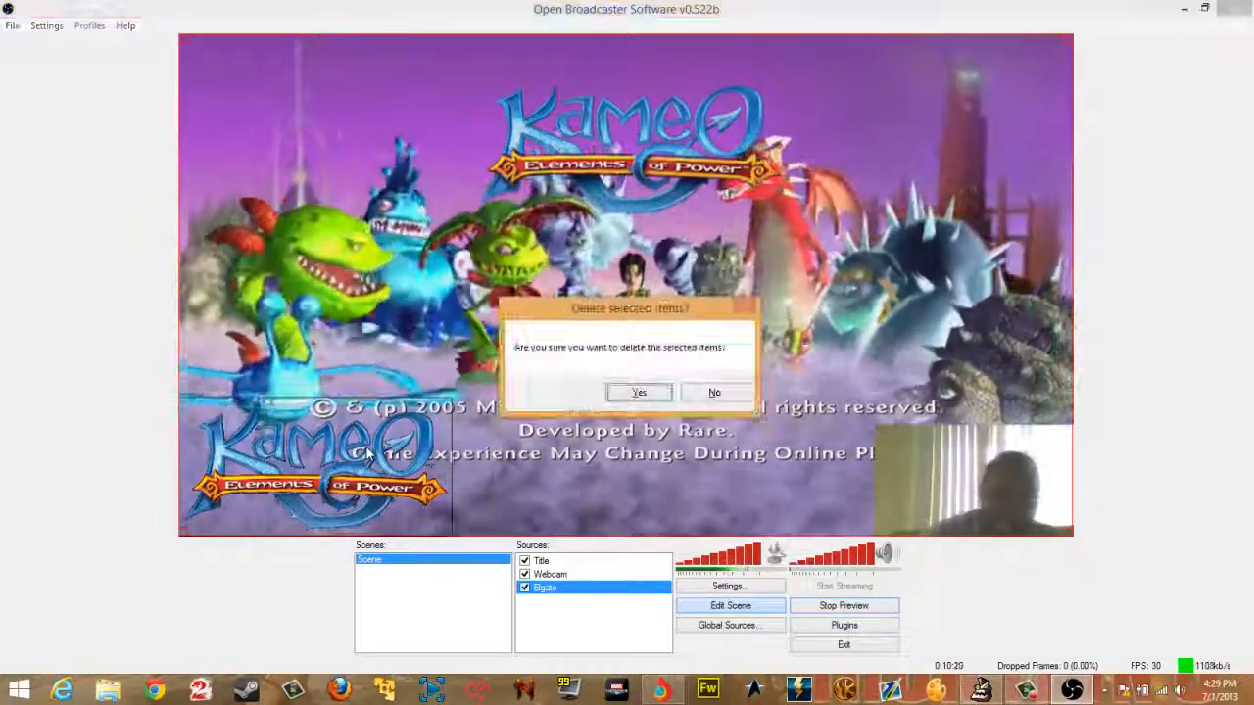
click(642, 393)
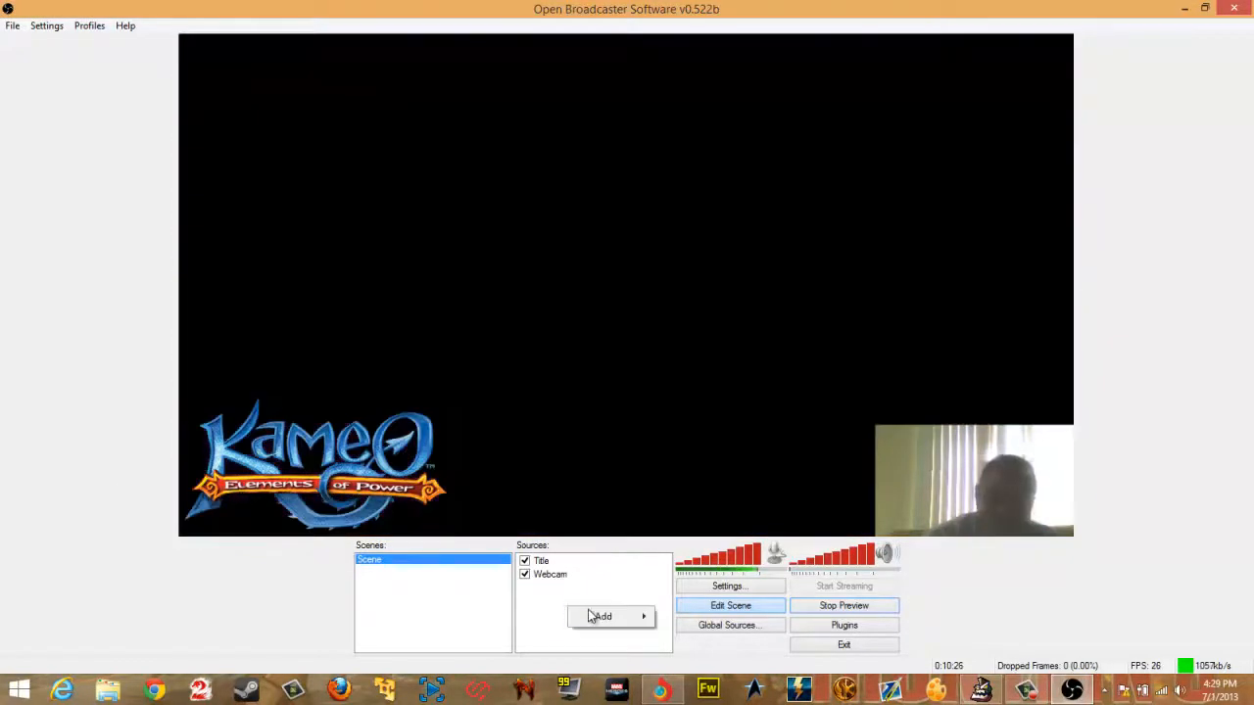
Step: Add a Video Capture Device source that uses the Elgato Game Capture HD device
mouse_move(603, 619)
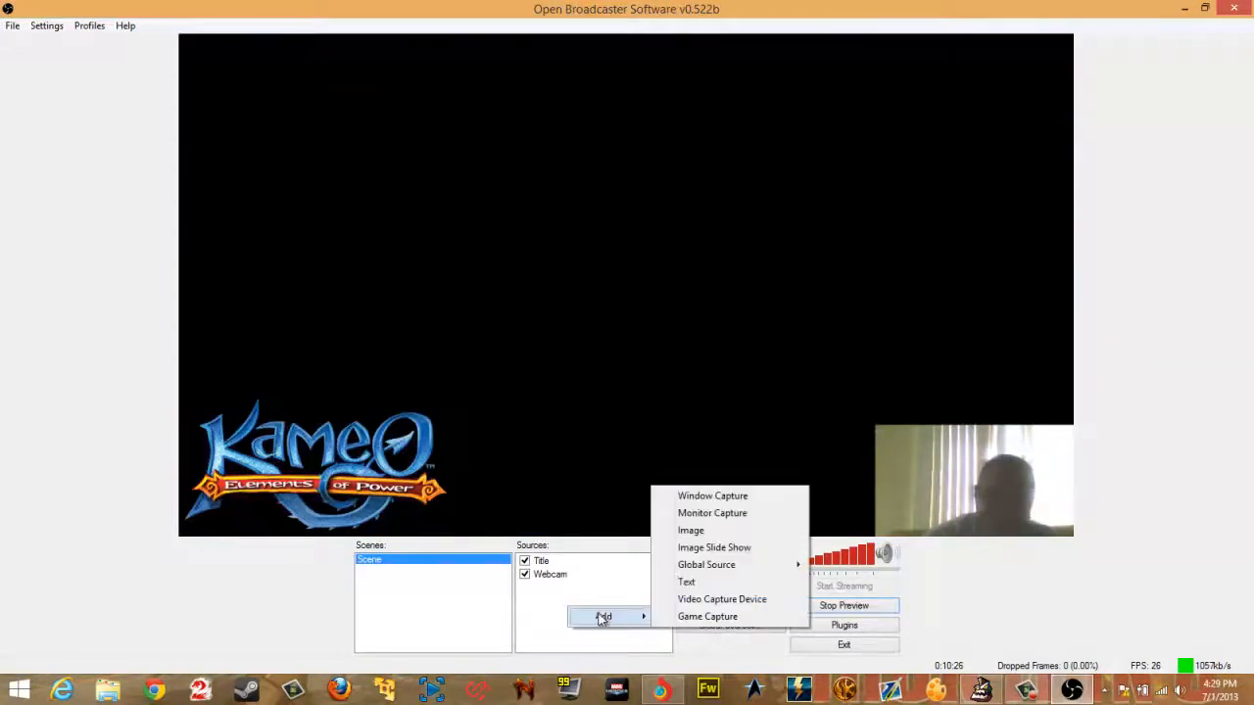
click(710, 599)
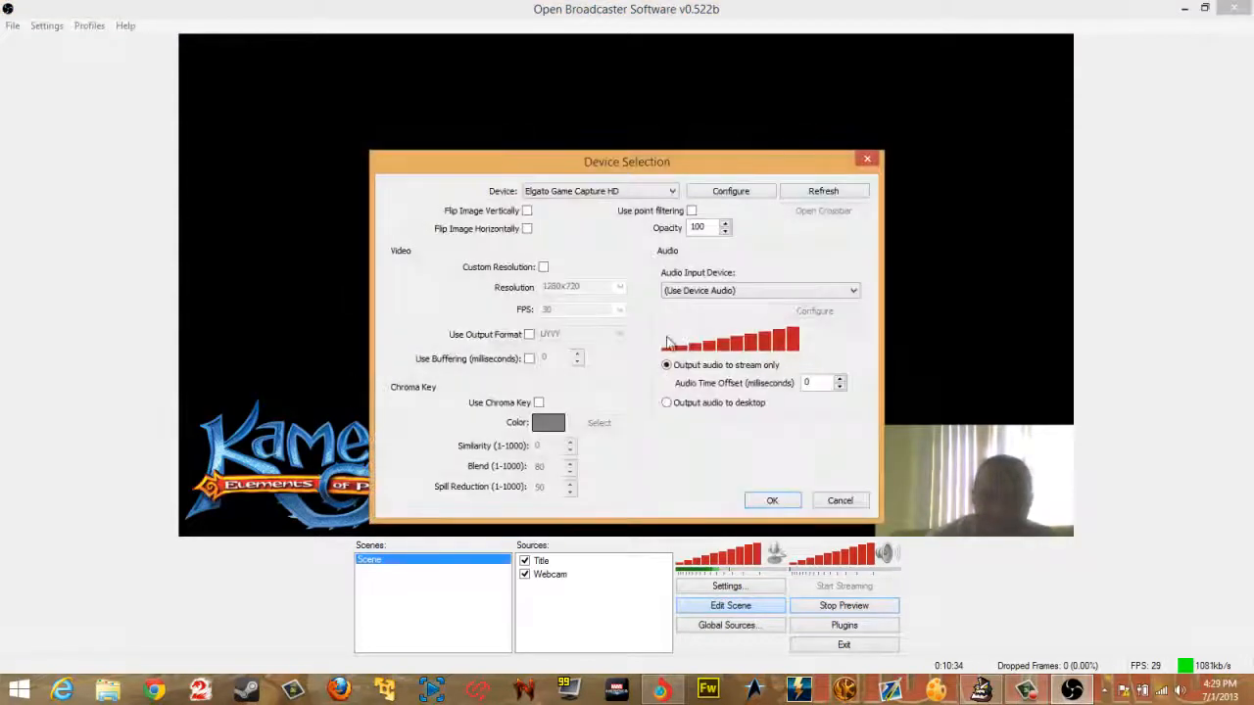
click(772, 498)
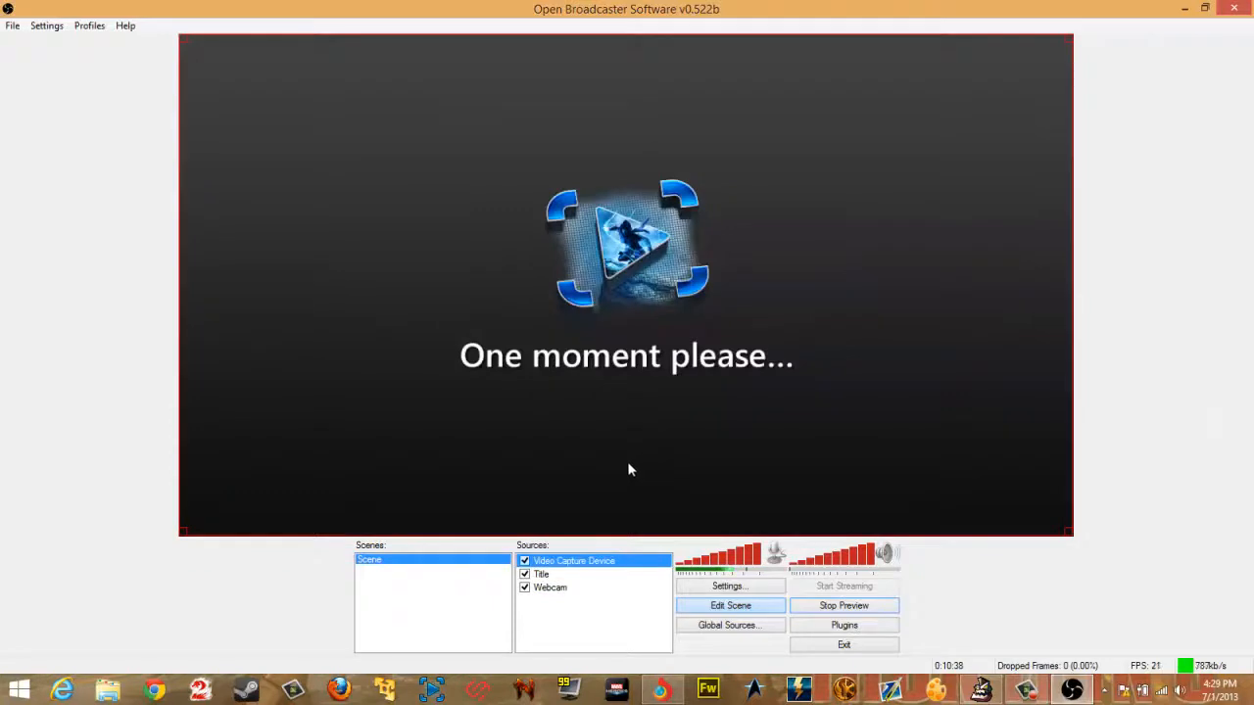
Step: Move the Video Capture Device source below Title and Webcam in the source order
right_click(591, 558)
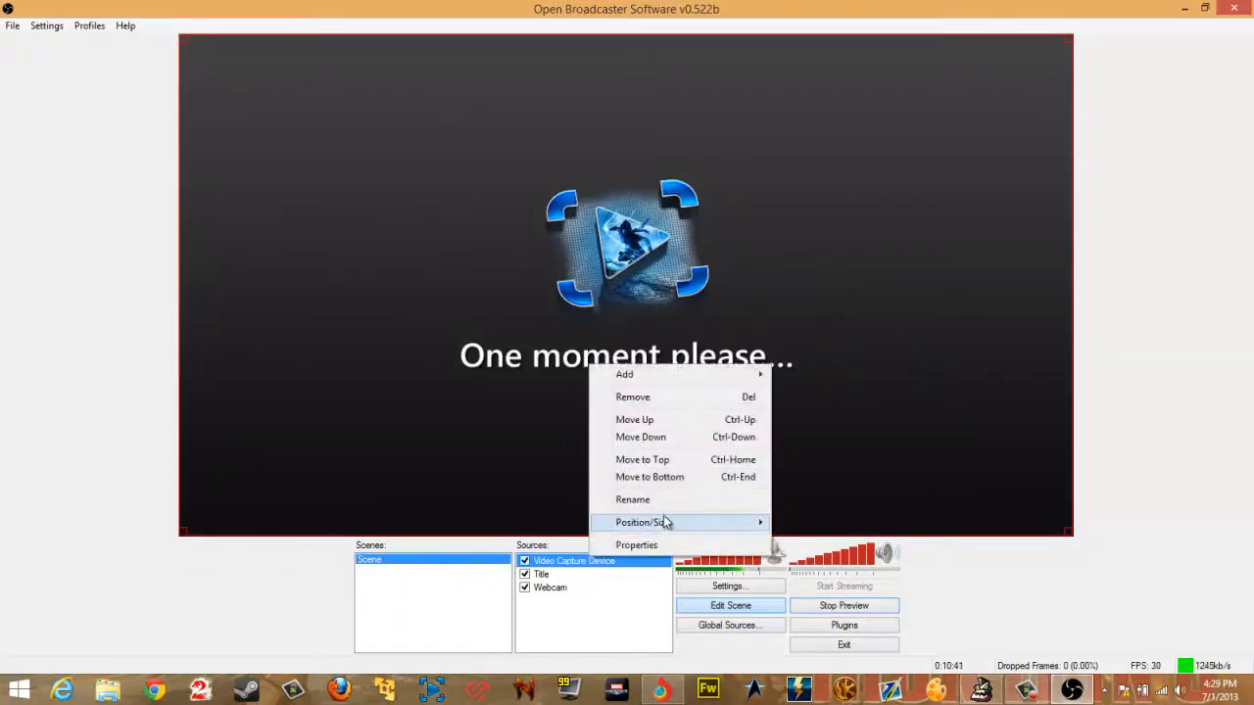
click(665, 438)
right_click(592, 578)
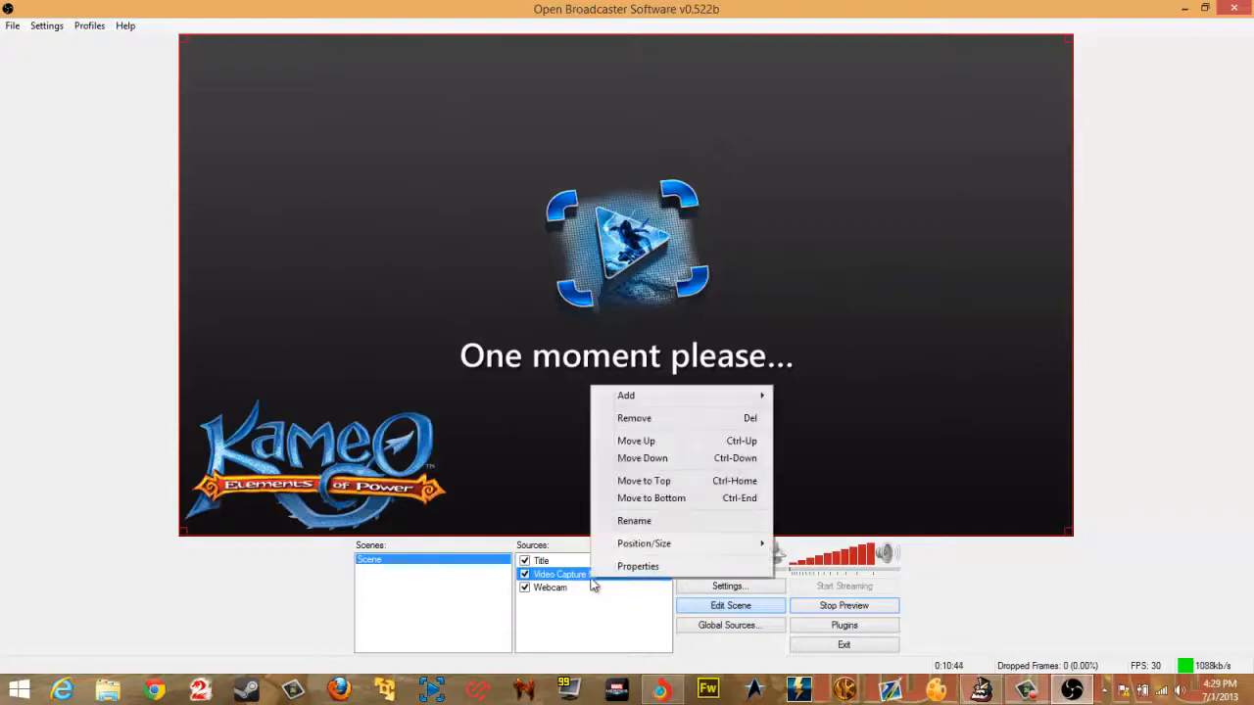
click(665, 459)
Step: Delete the Title image source from the scene
click(360, 477)
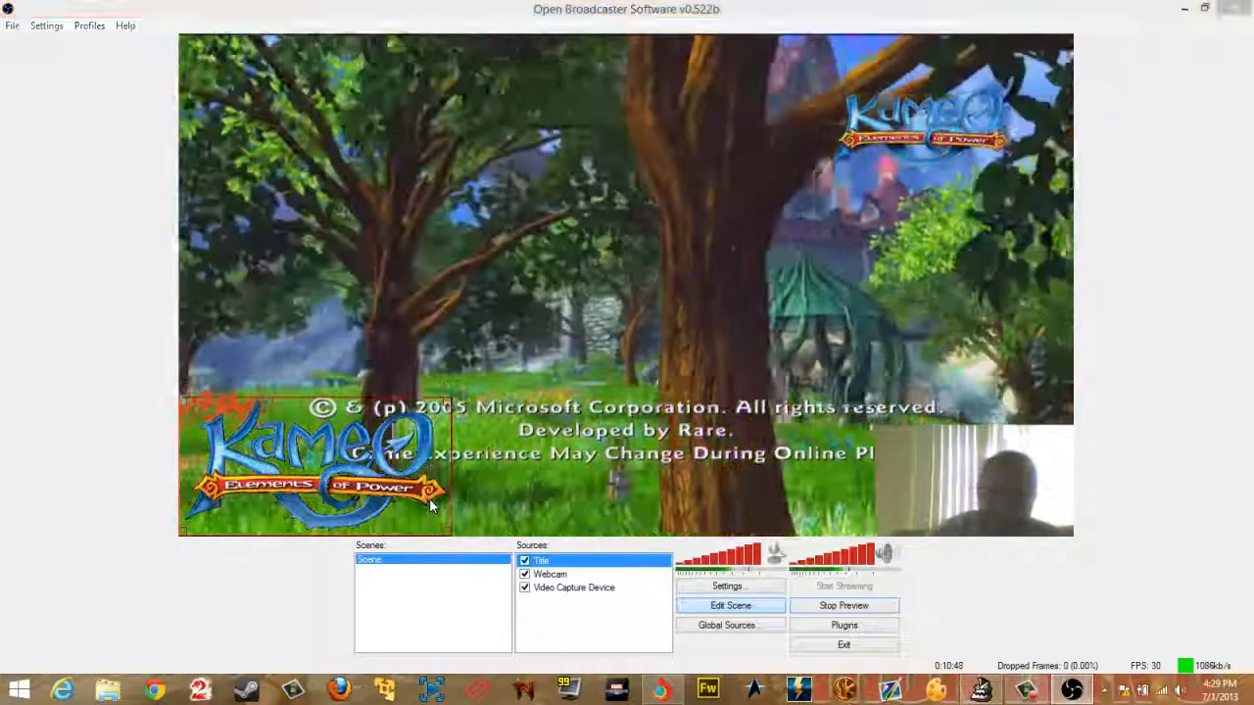
key(Delete)
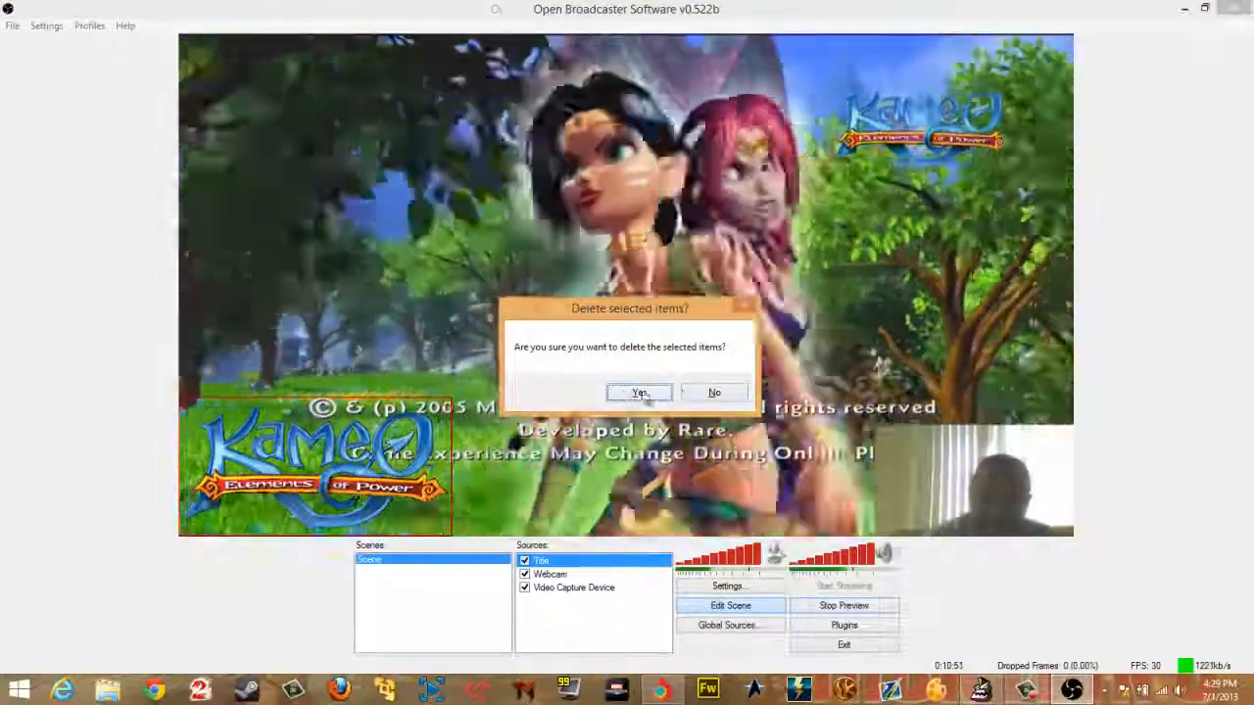
click(625, 394)
Step: Add an Image Slide Show source with the default name and load the previously copied kameo-logo.png URL as its first bitmap
right_click(593, 603)
mouse_move(612, 610)
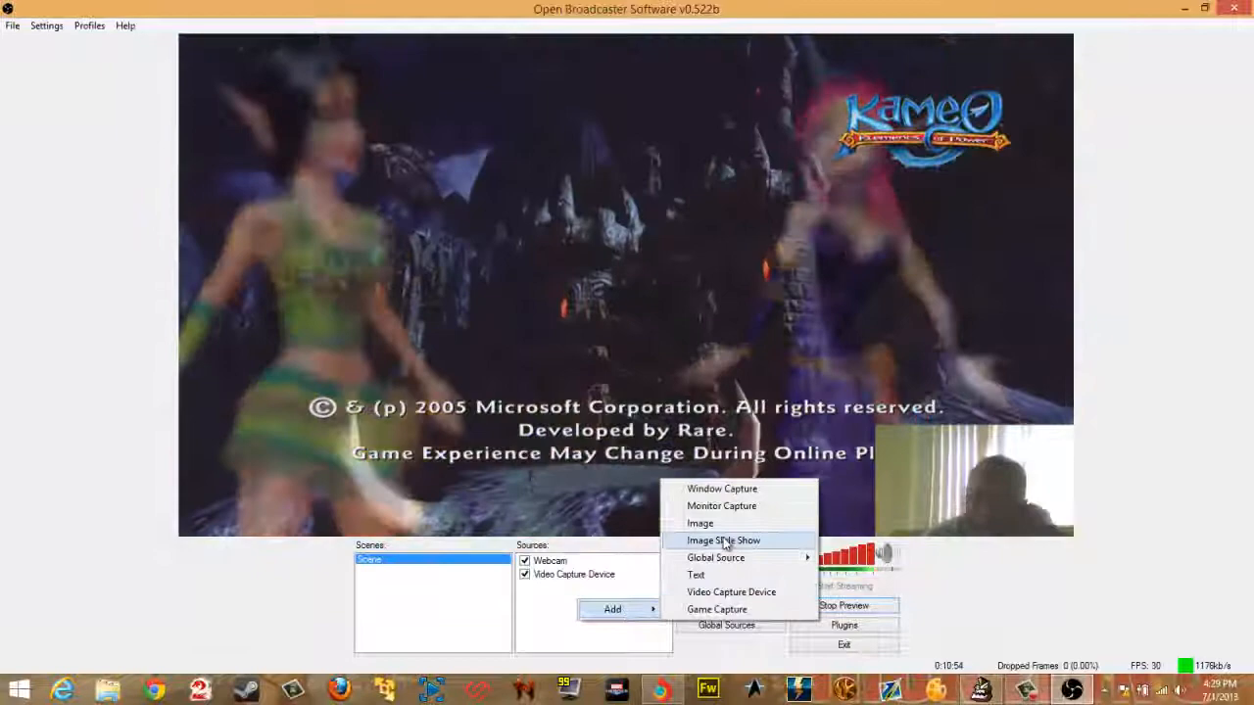
click(725, 540)
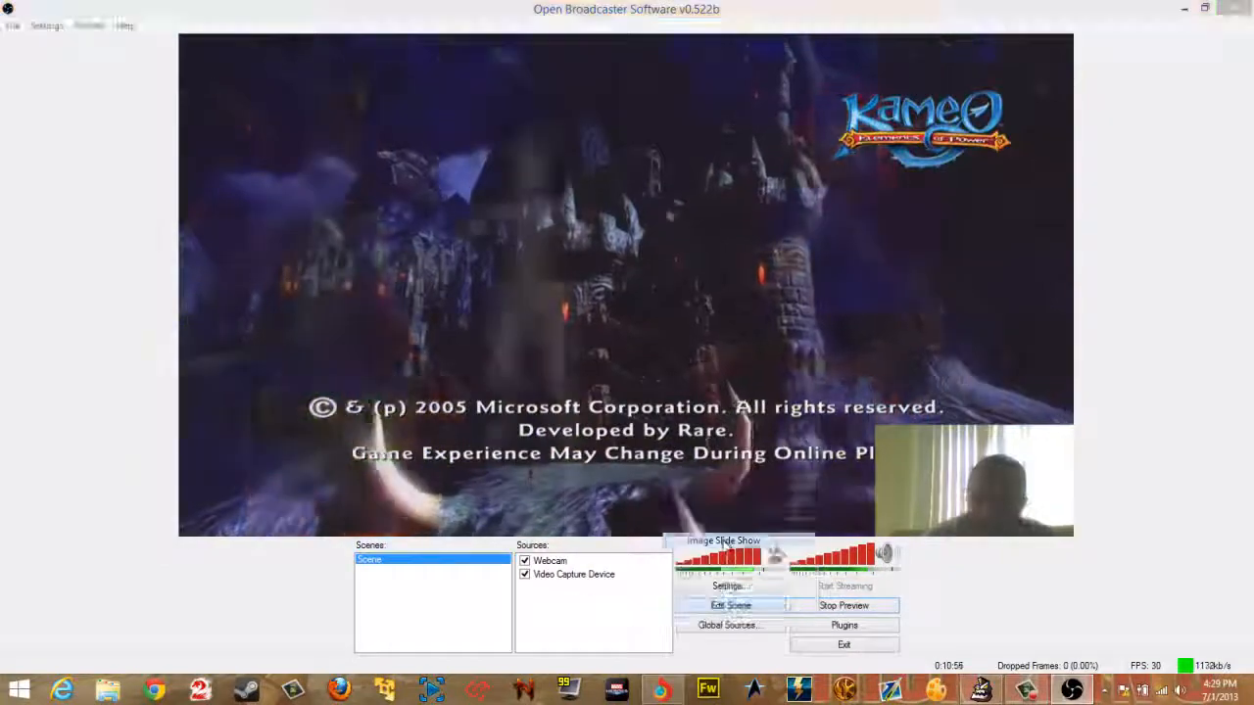
click(678, 360)
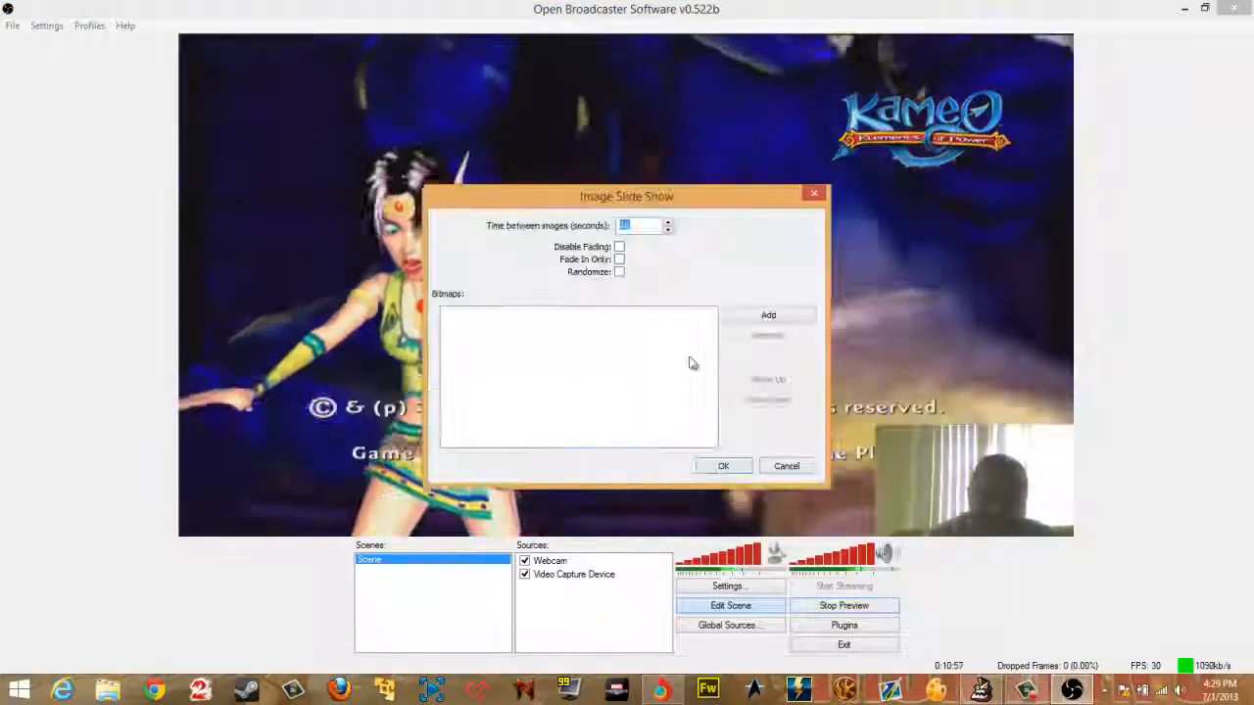
click(776, 323)
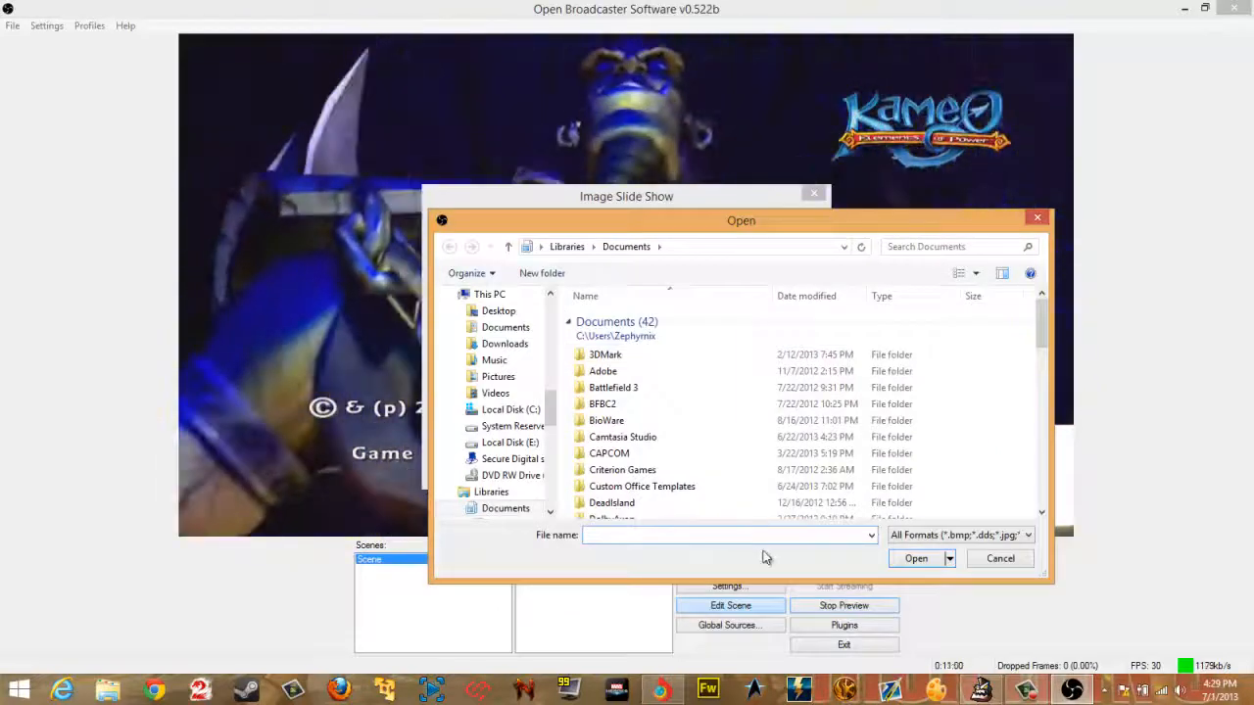
key(ctrl+v)
click(918, 557)
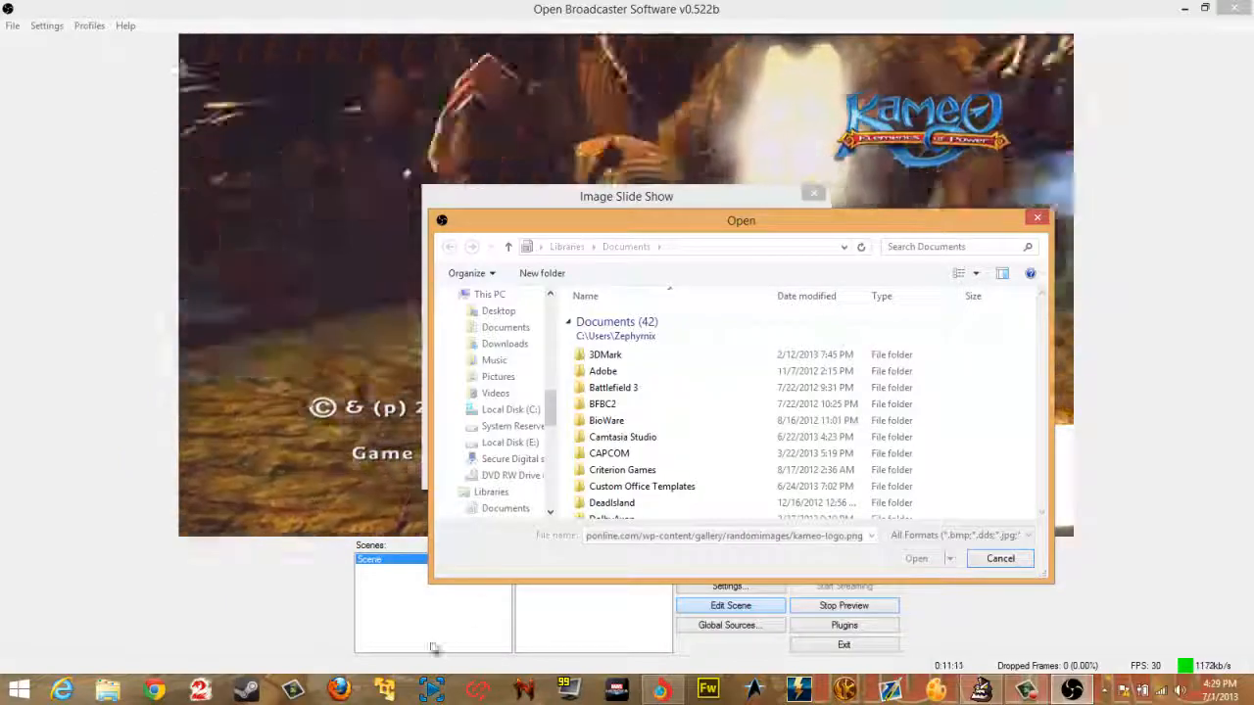
Step: Switch to the browser and copy the image URL of the light-blue Kameo logo among the images related to the white Perfect-Rare logo
click(664, 694)
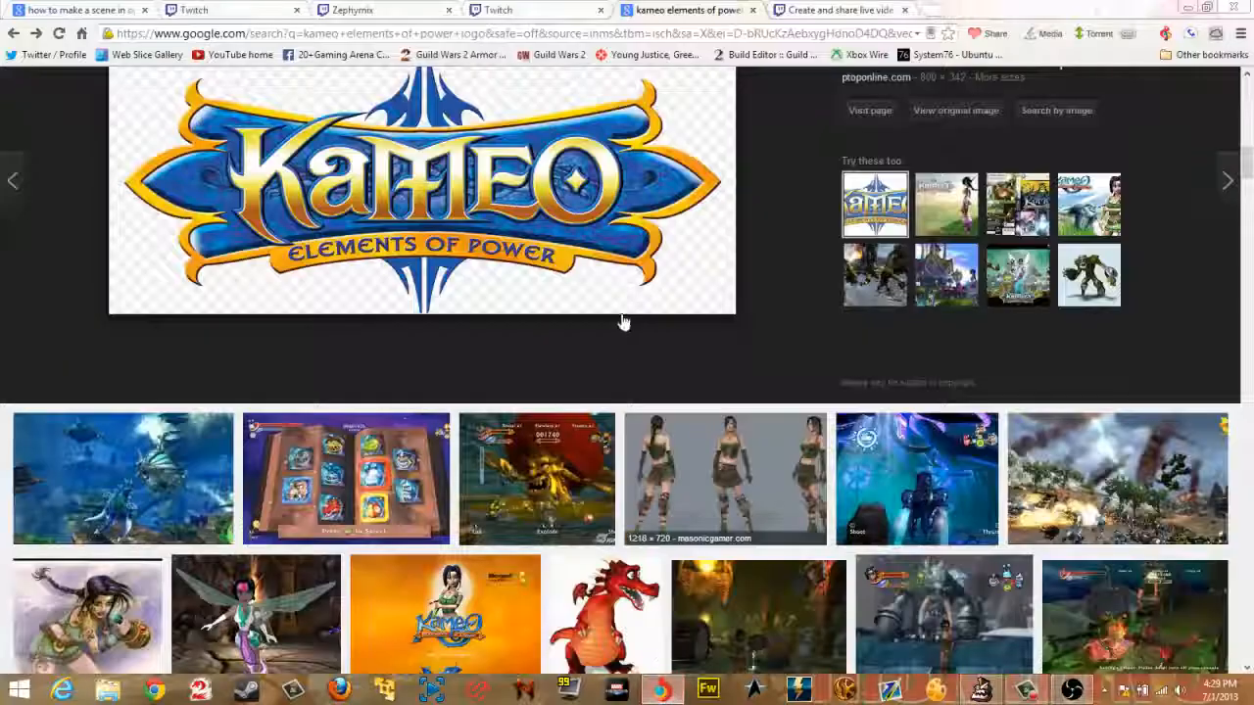
scroll(707, 365, down, 3)
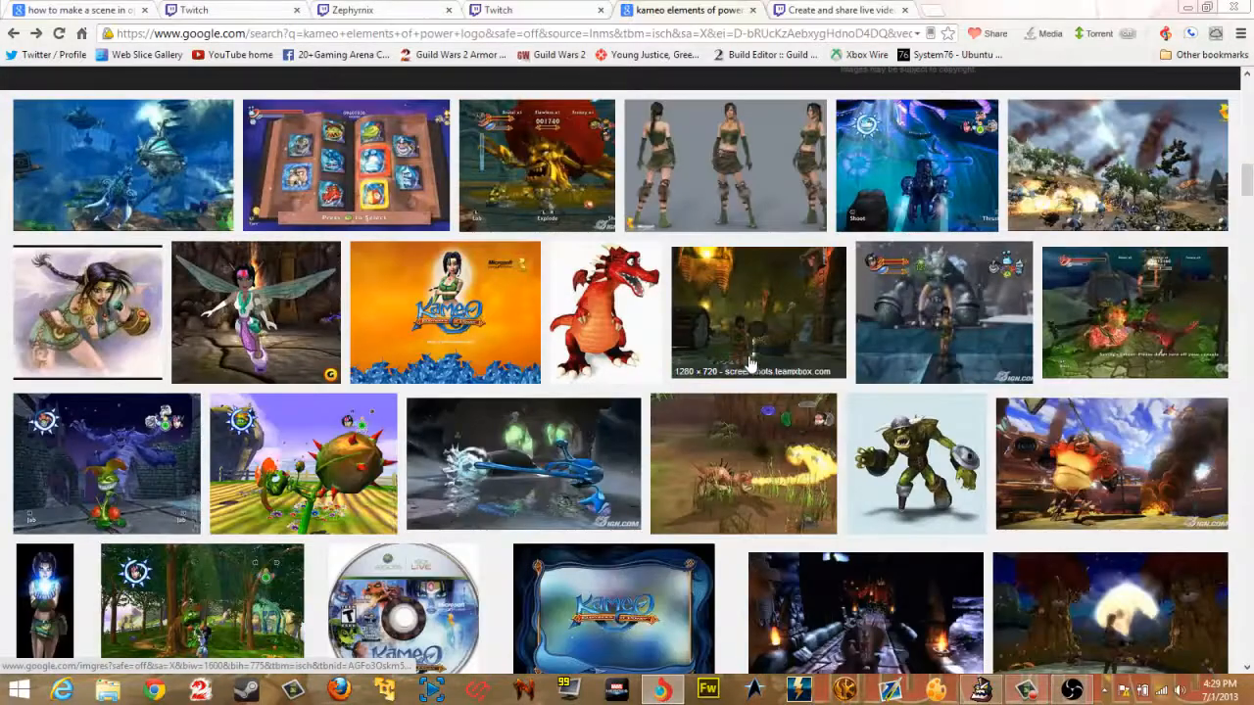
scroll(750, 364, down, 2)
scroll(984, 384, down, 5)
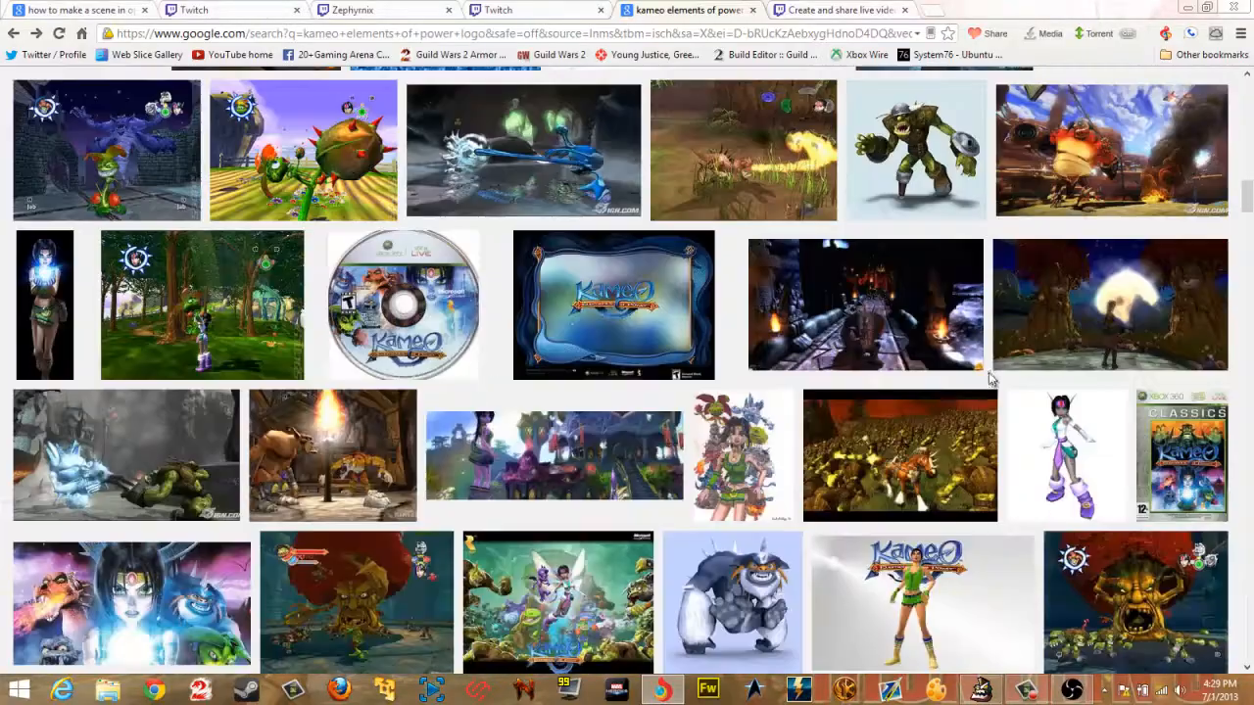
scroll(984, 384, up, 9)
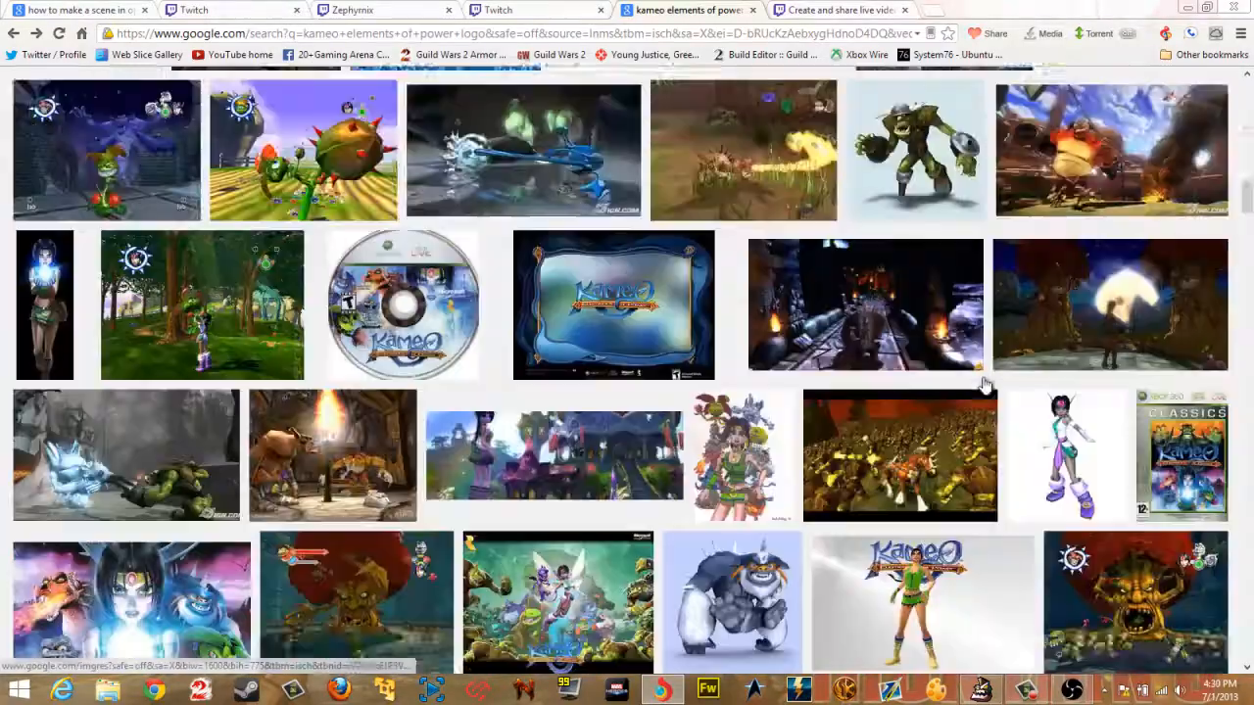
scroll(493, 291, down, 15)
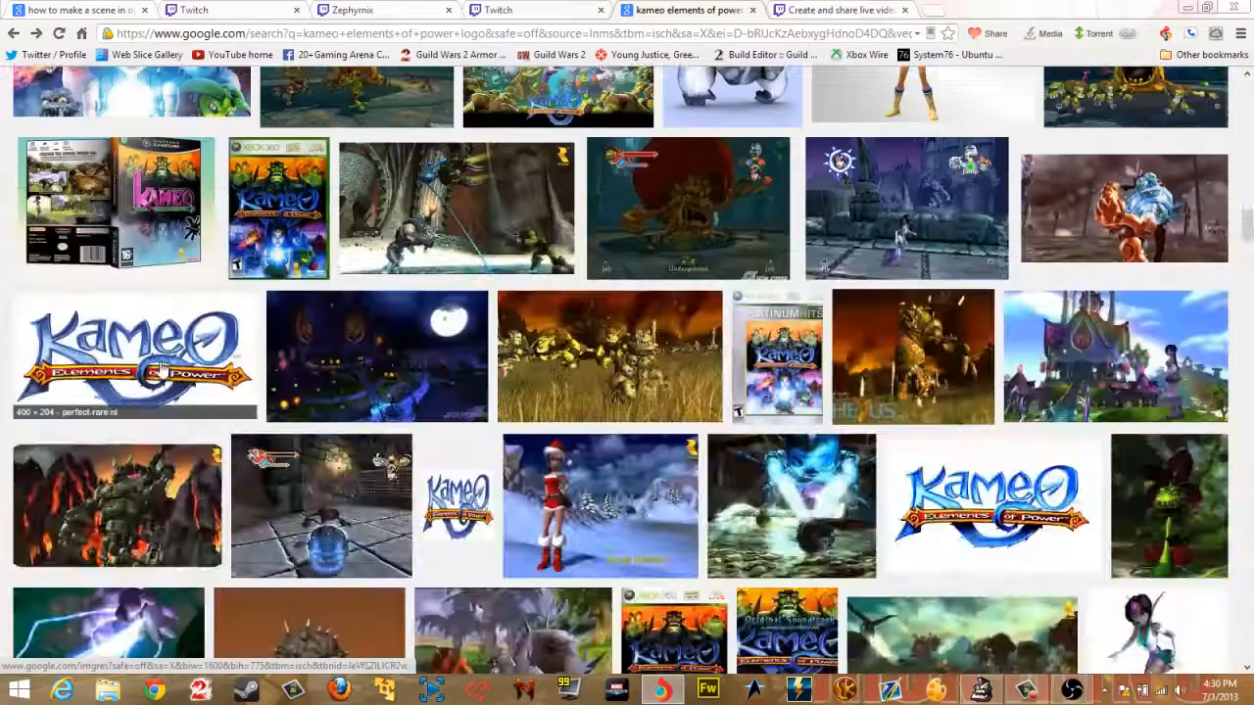
click(164, 371)
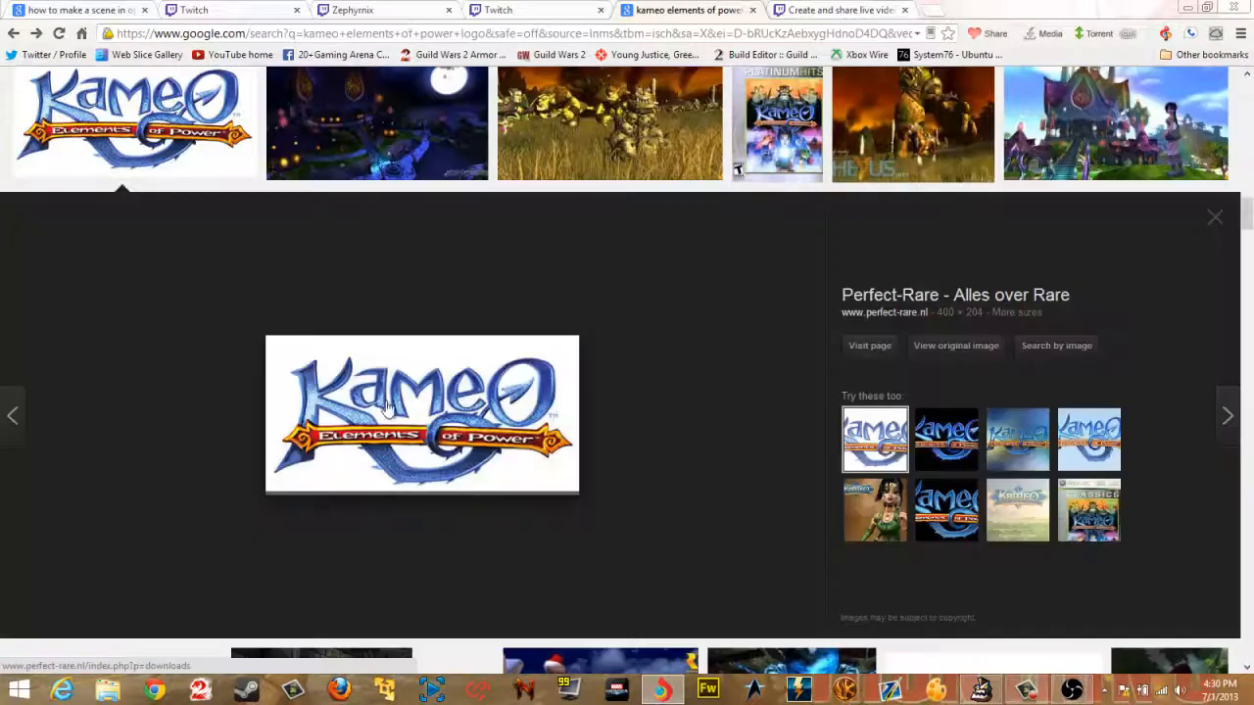
right_click(407, 385)
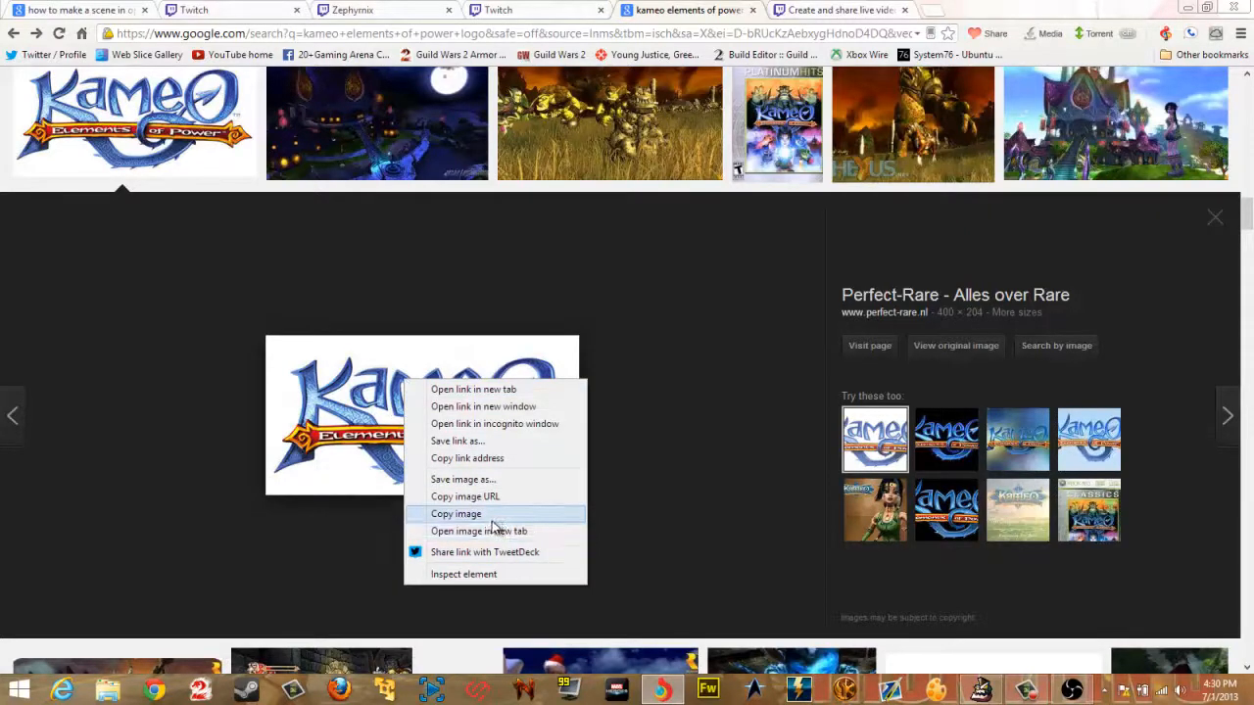
click(1087, 436)
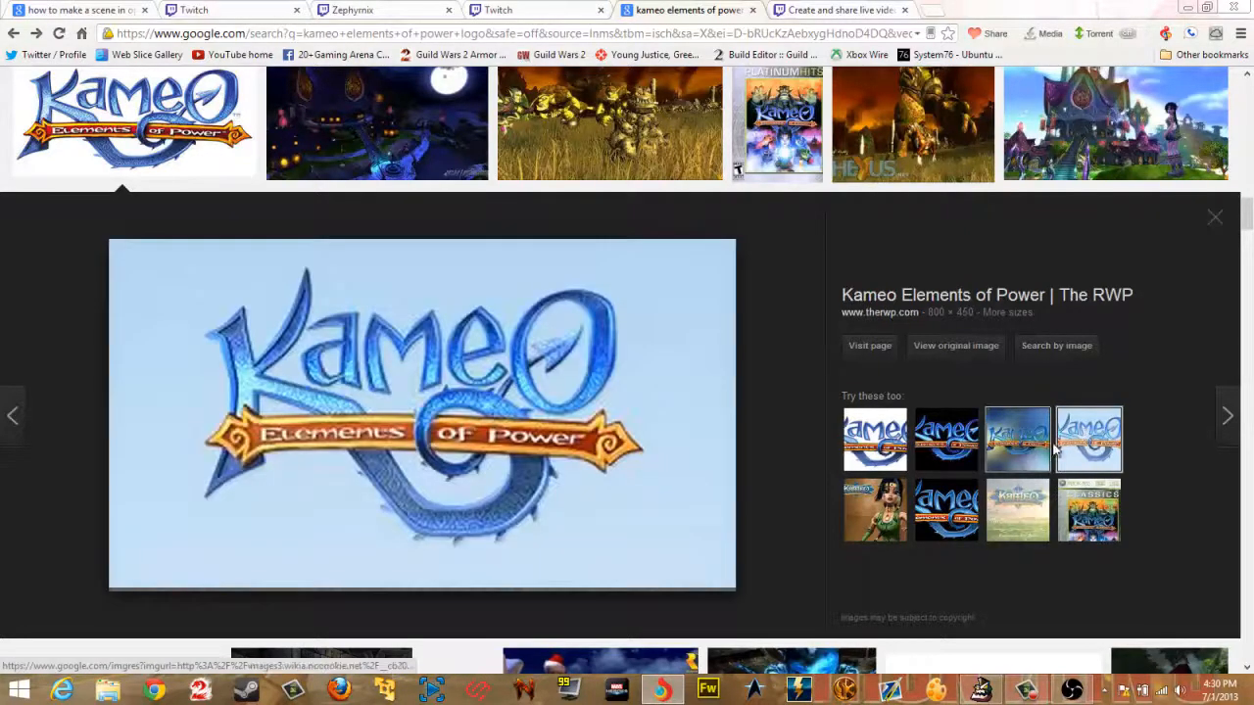
right_click(355, 370)
click(441, 482)
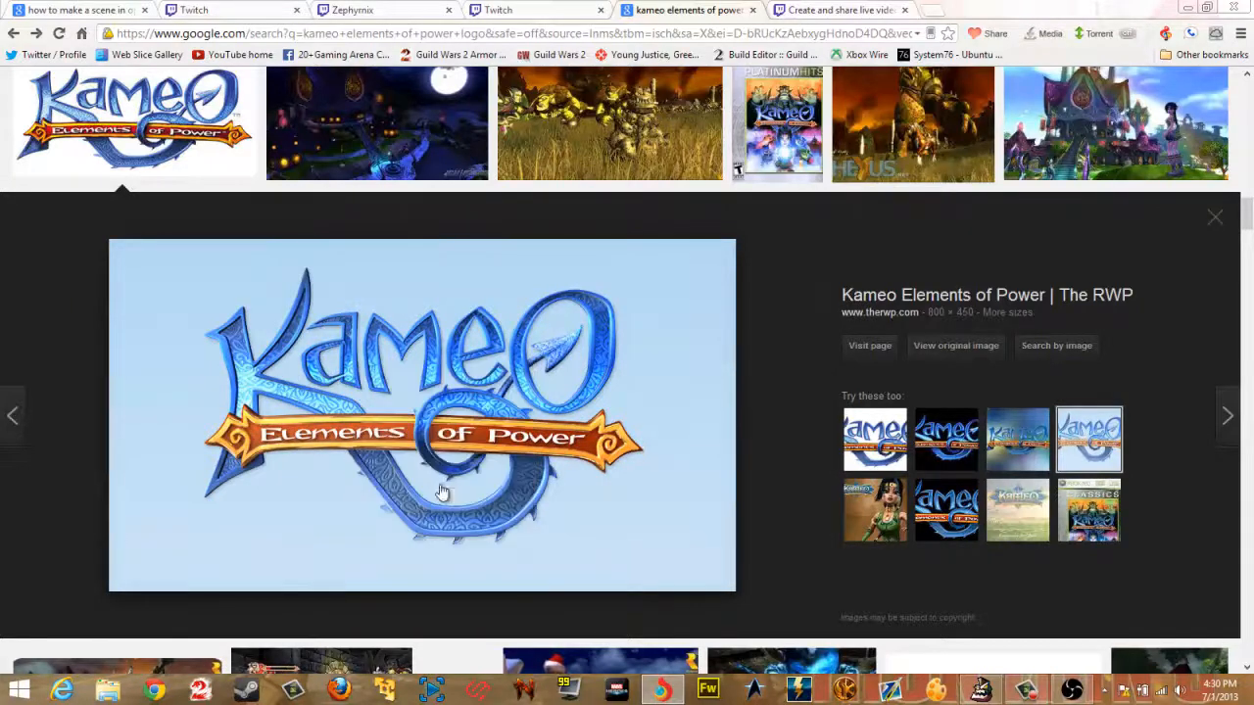
Step: Back in Open Broadcaster Software, add the copied logo as the slide show's second bitmap and enlarge the source in the scene's lower-left corner
click(1073, 690)
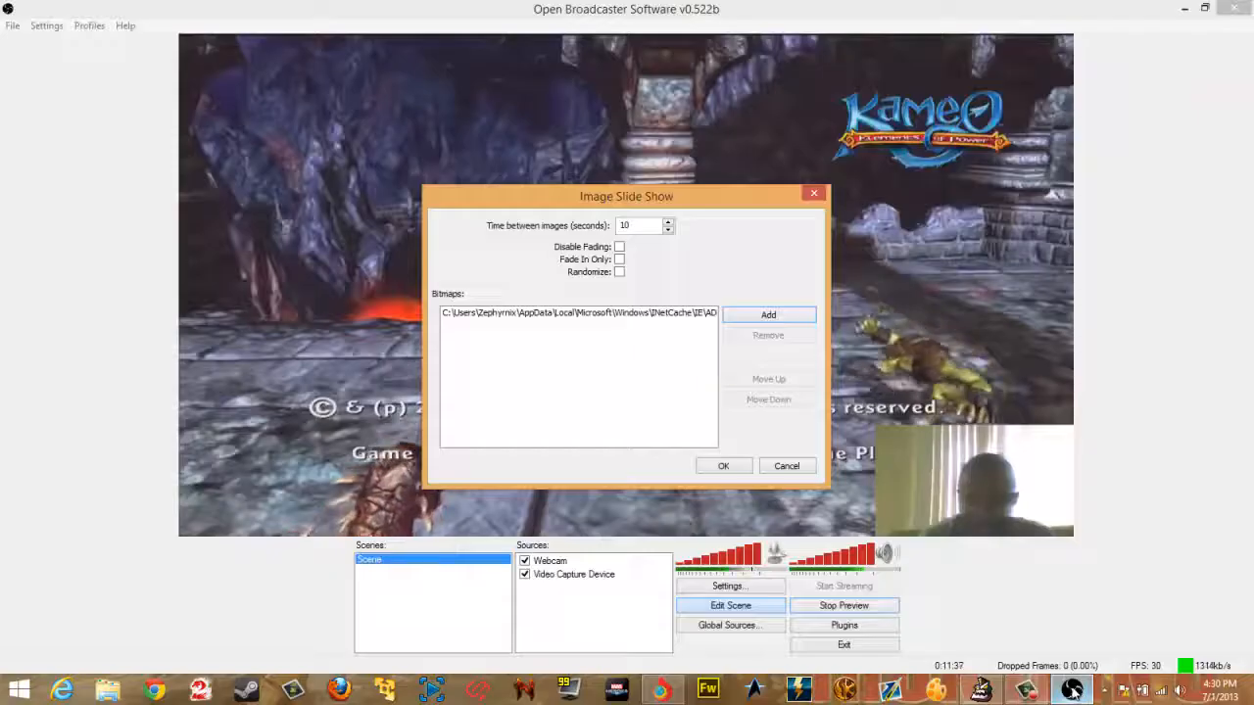
click(771, 315)
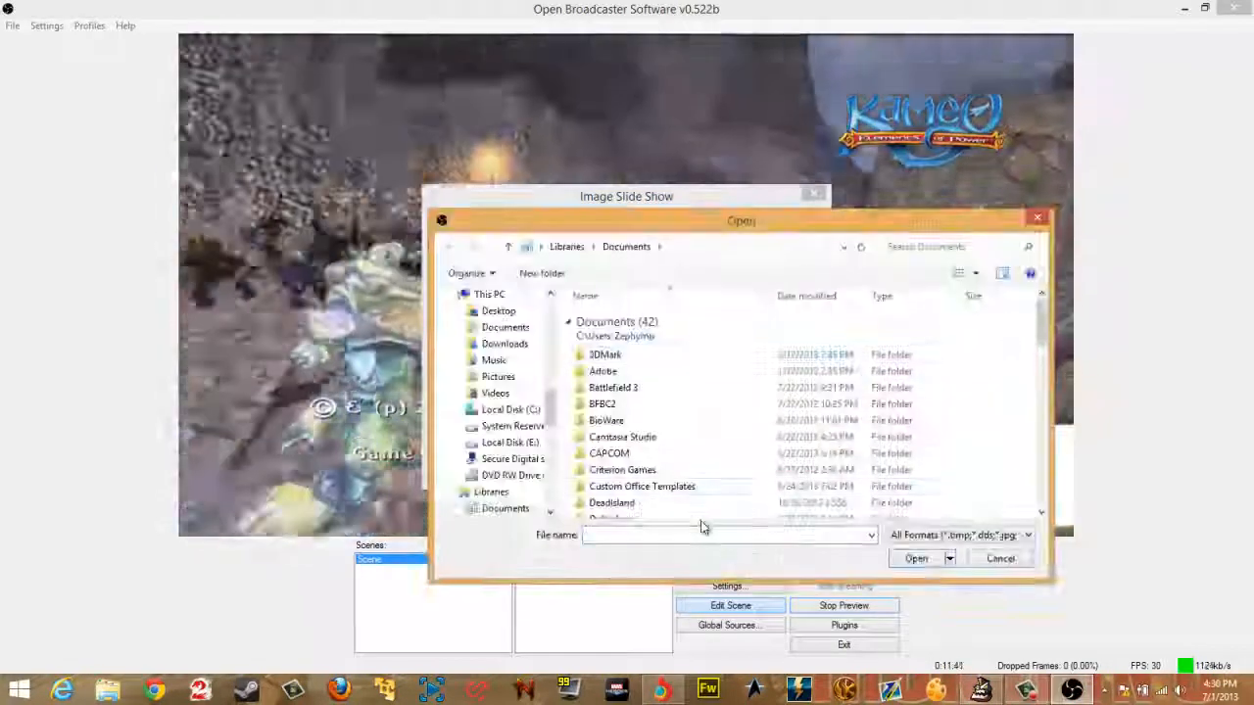
key(ctrl+v)
click(918, 559)
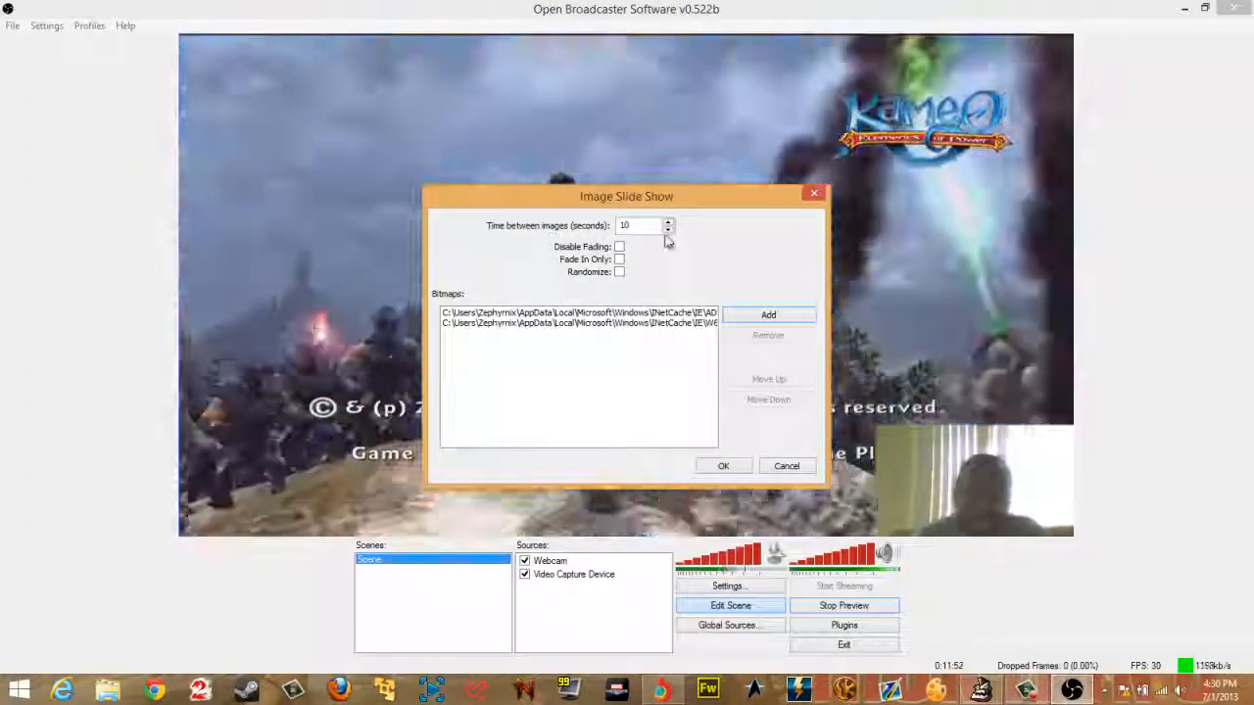
click(724, 466)
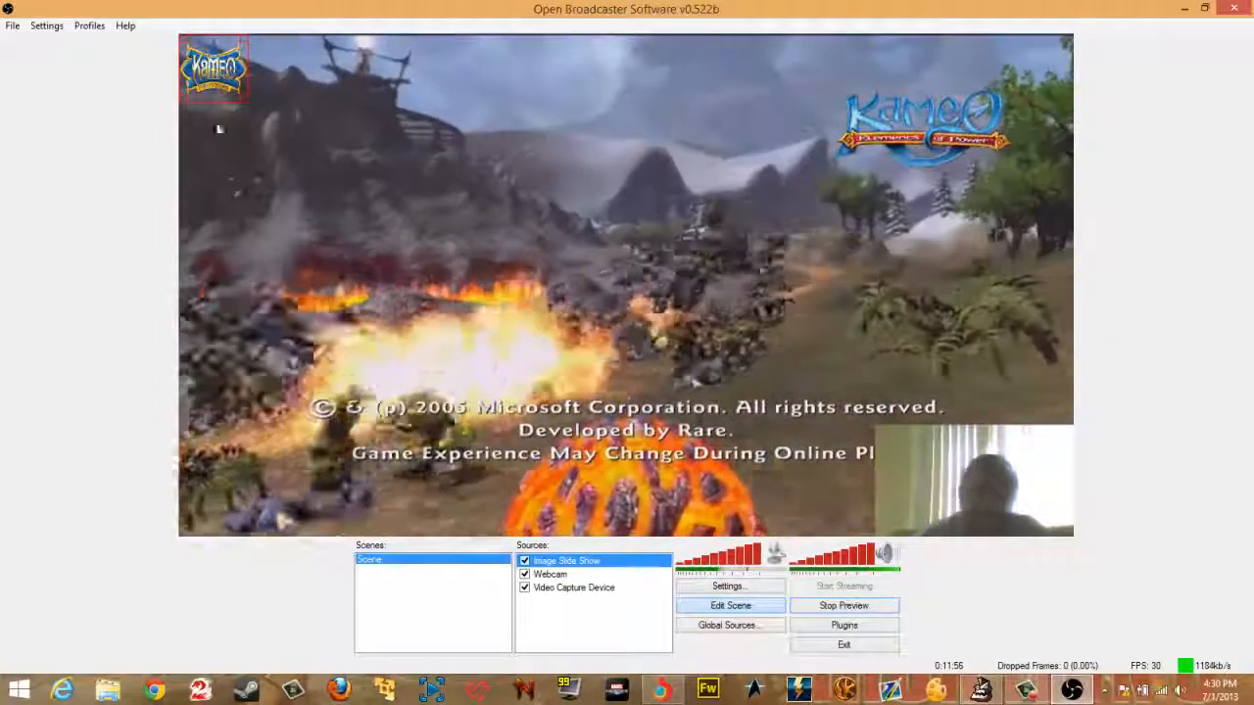
drag(219, 128, 511, 466)
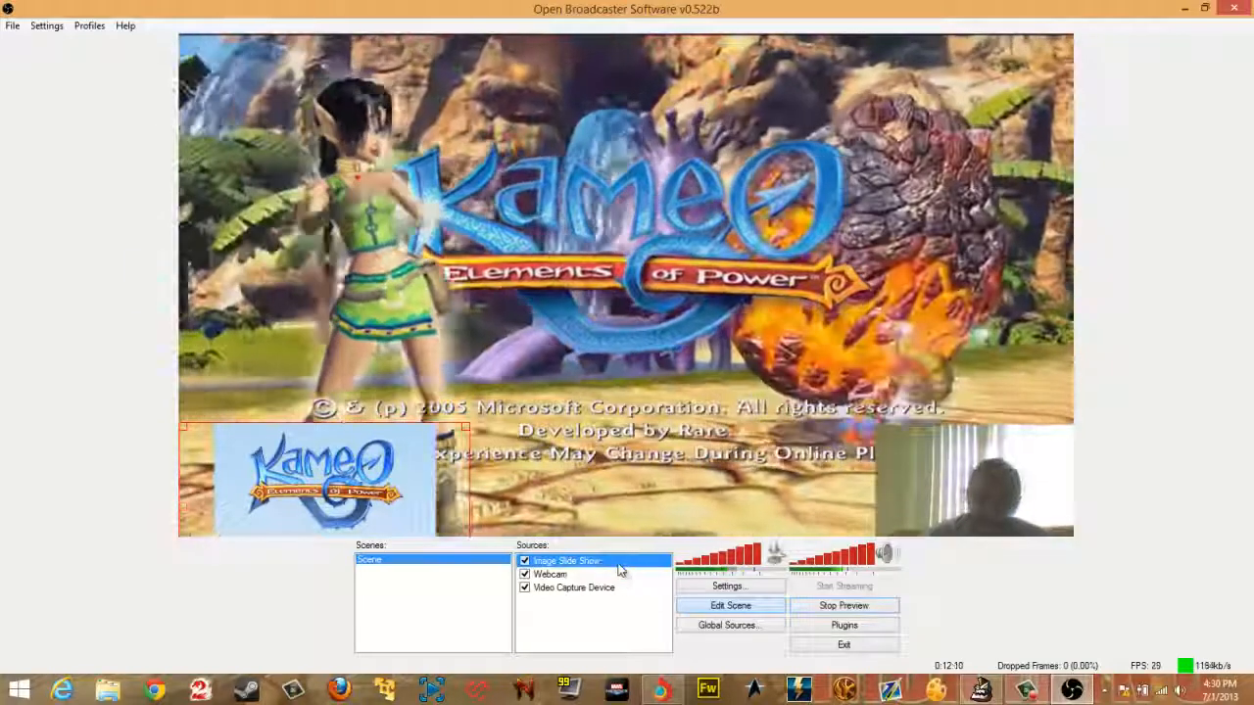
Step: Review the Image Slide Show source's properties, including image timing, fading and bitmaps, without changing them
right_click(619, 564)
click(665, 552)
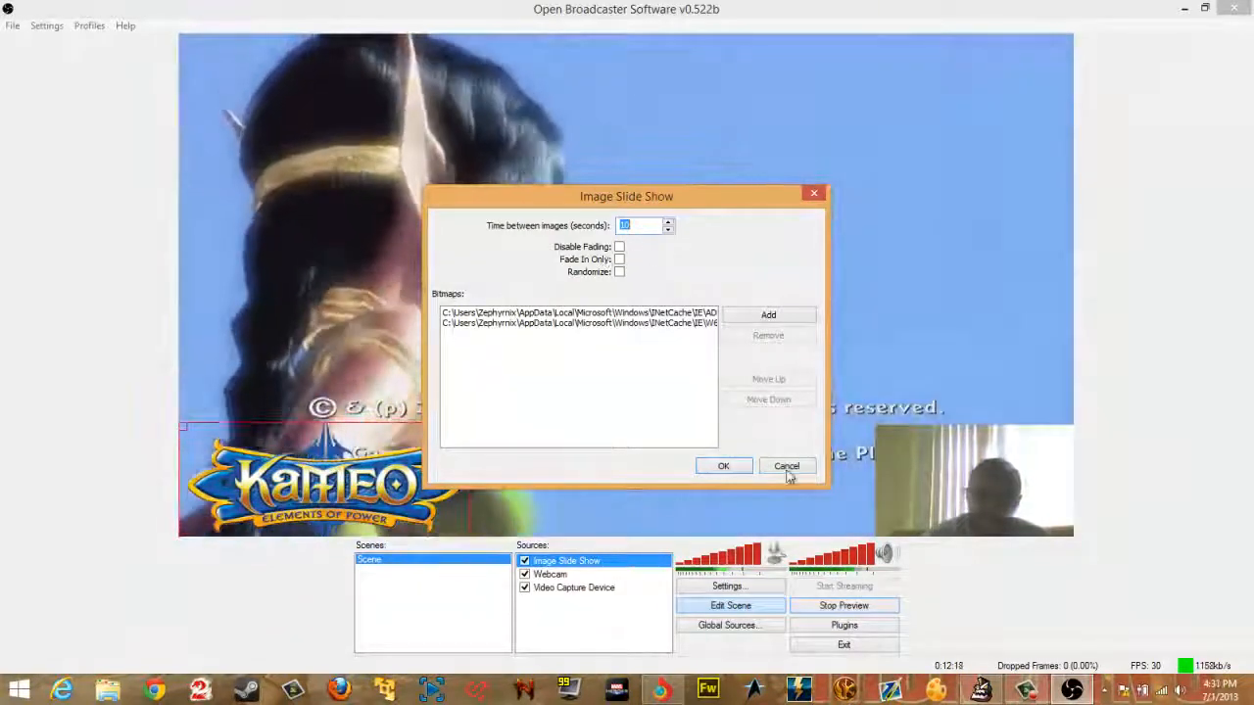
click(787, 468)
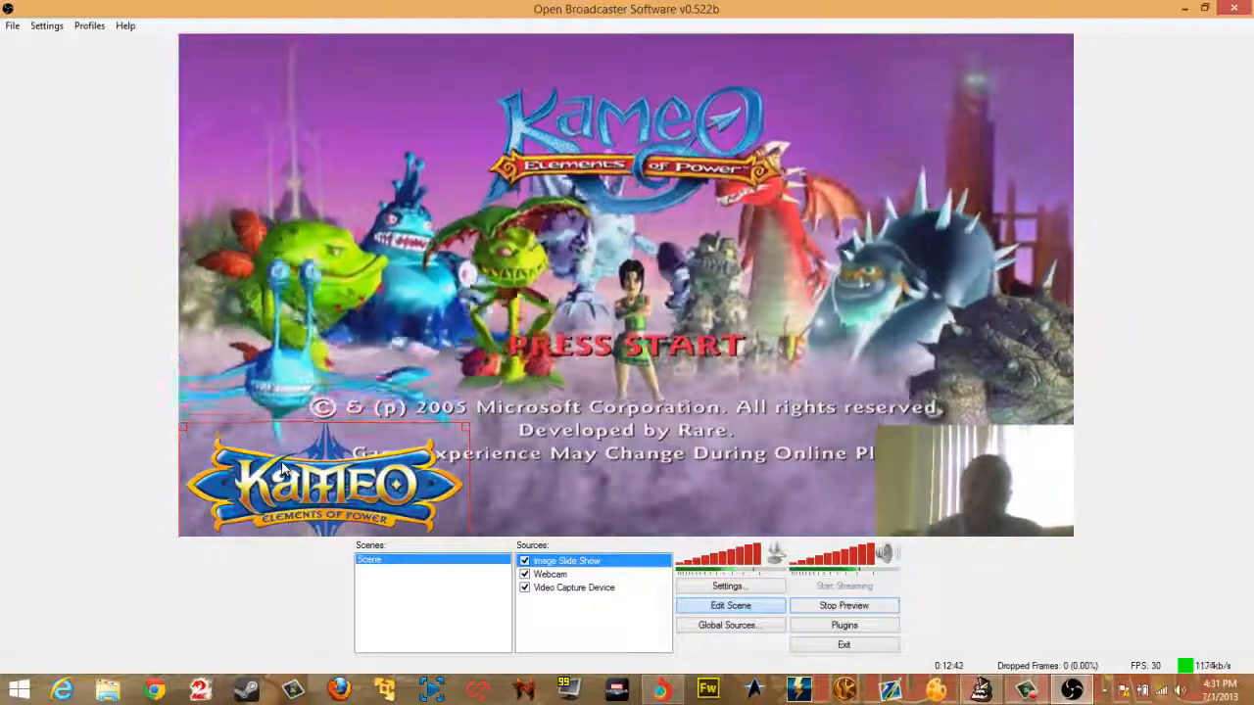
Step: Add a Text source to the scene with the default name Text
right_click(548, 606)
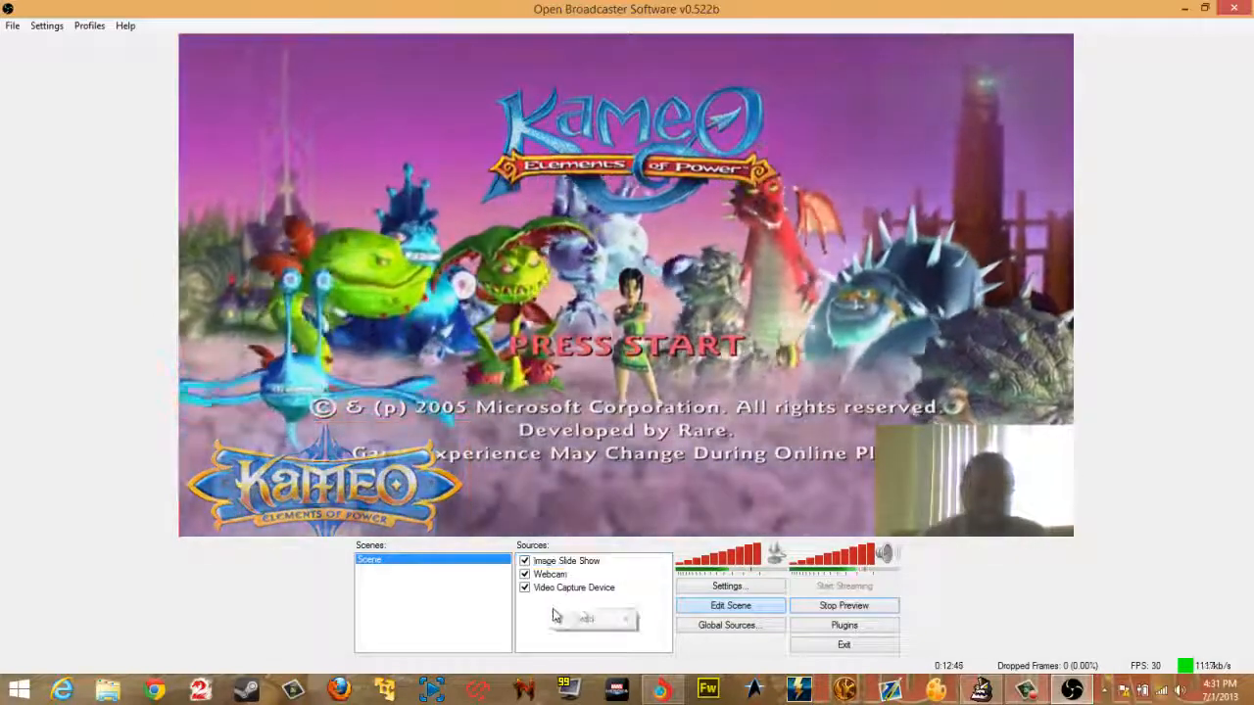
mouse_move(588, 619)
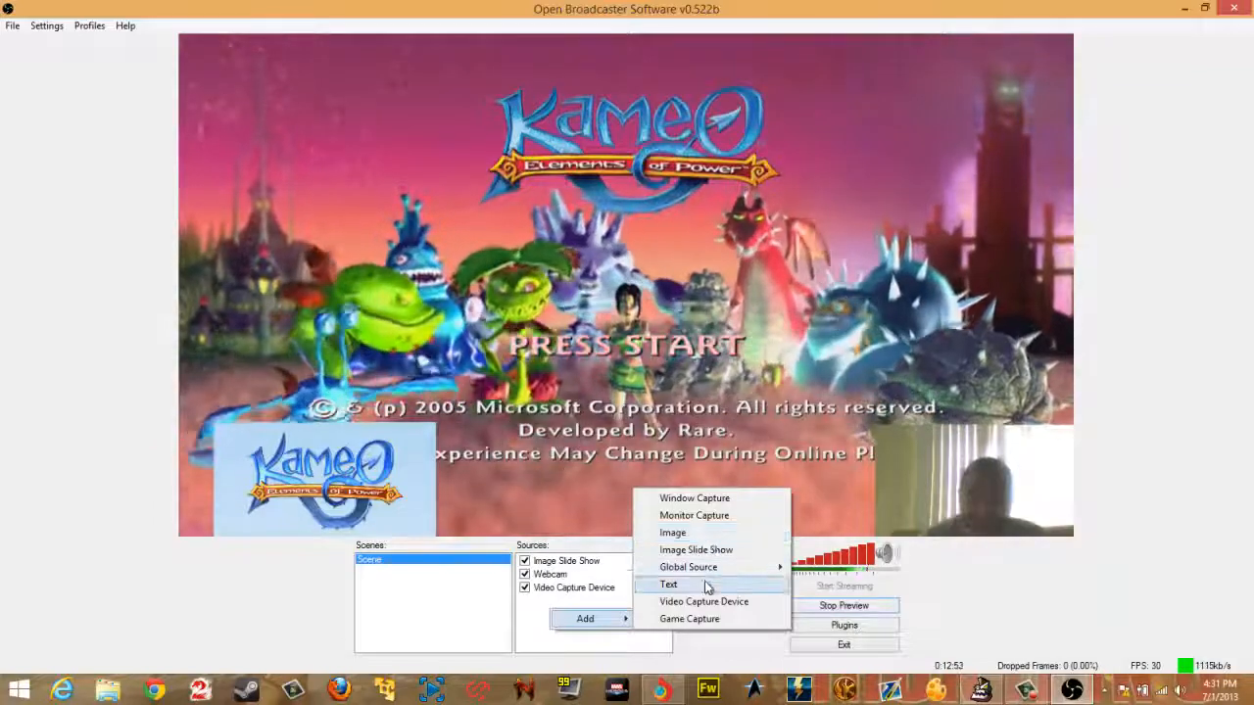
click(707, 586)
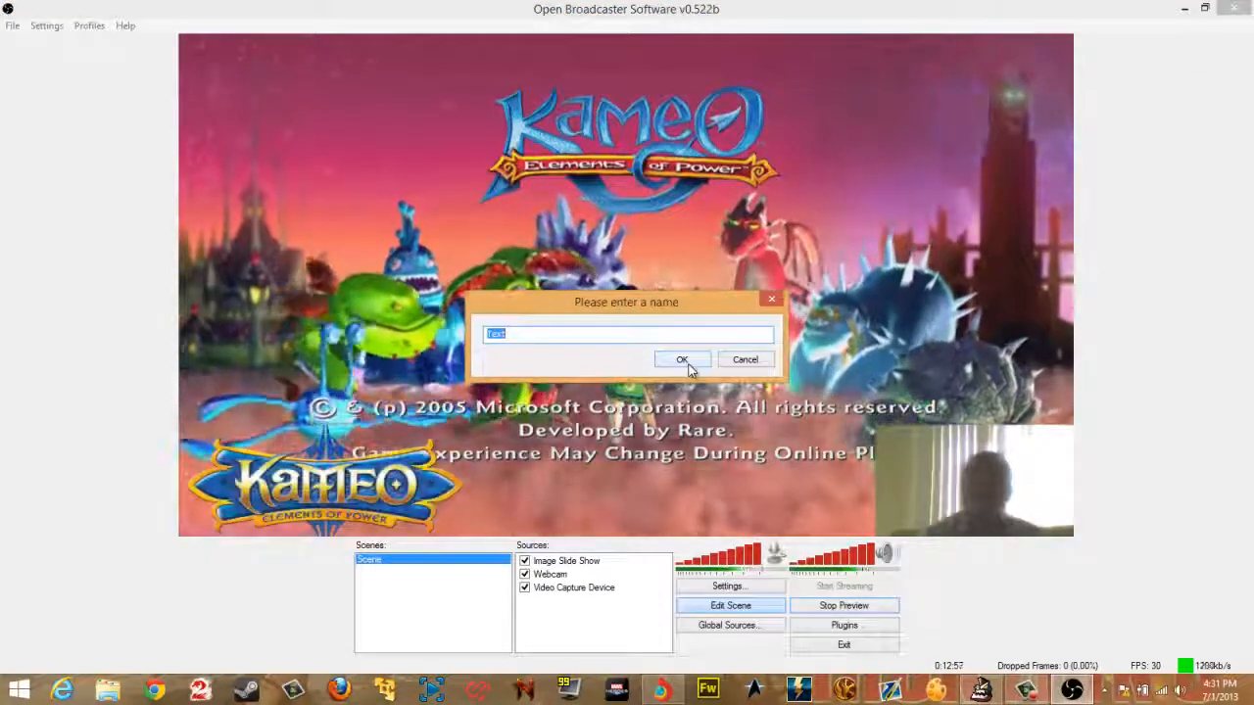
click(689, 368)
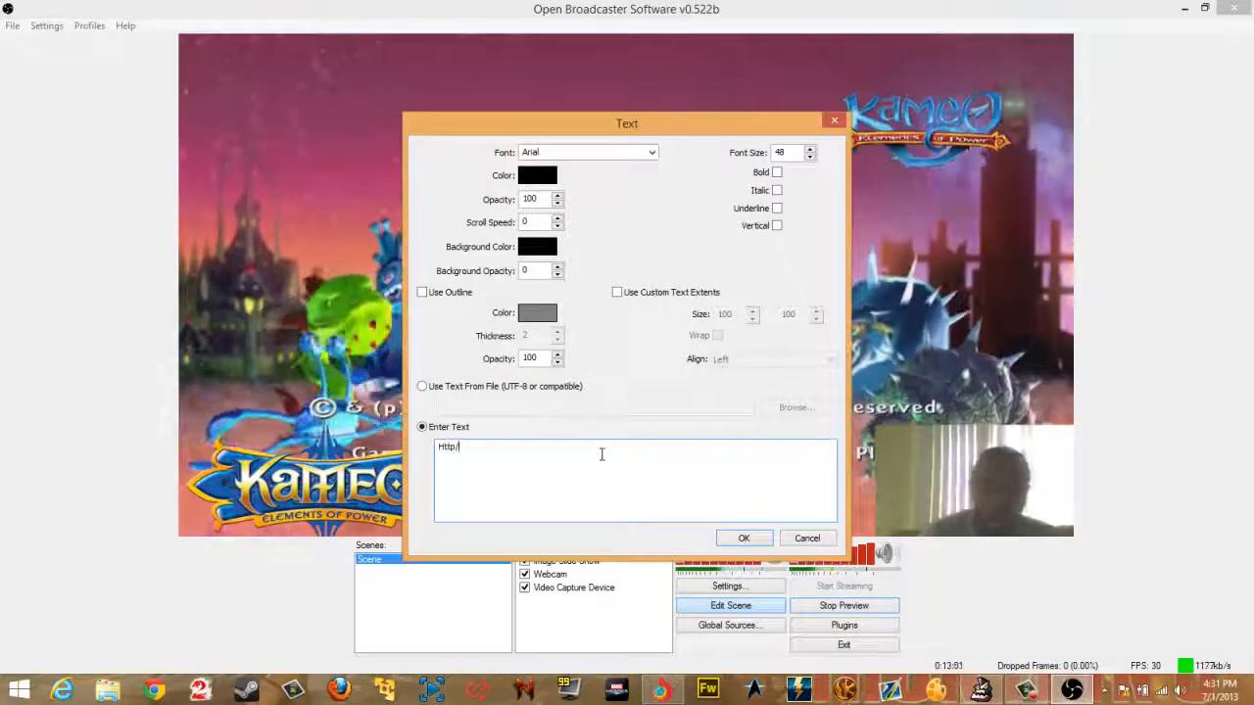
text(Http/ww)
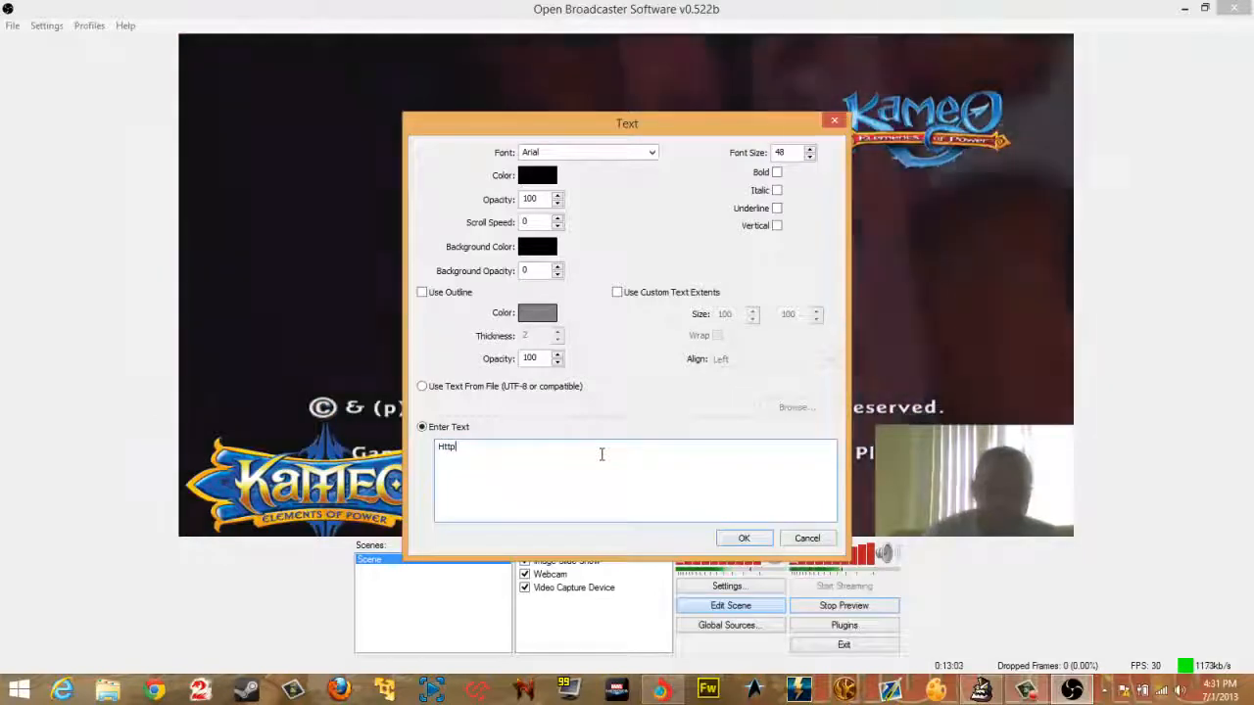
key(BackSpace)
key(BackSpace)
key(BackSpace)
text(ttp)
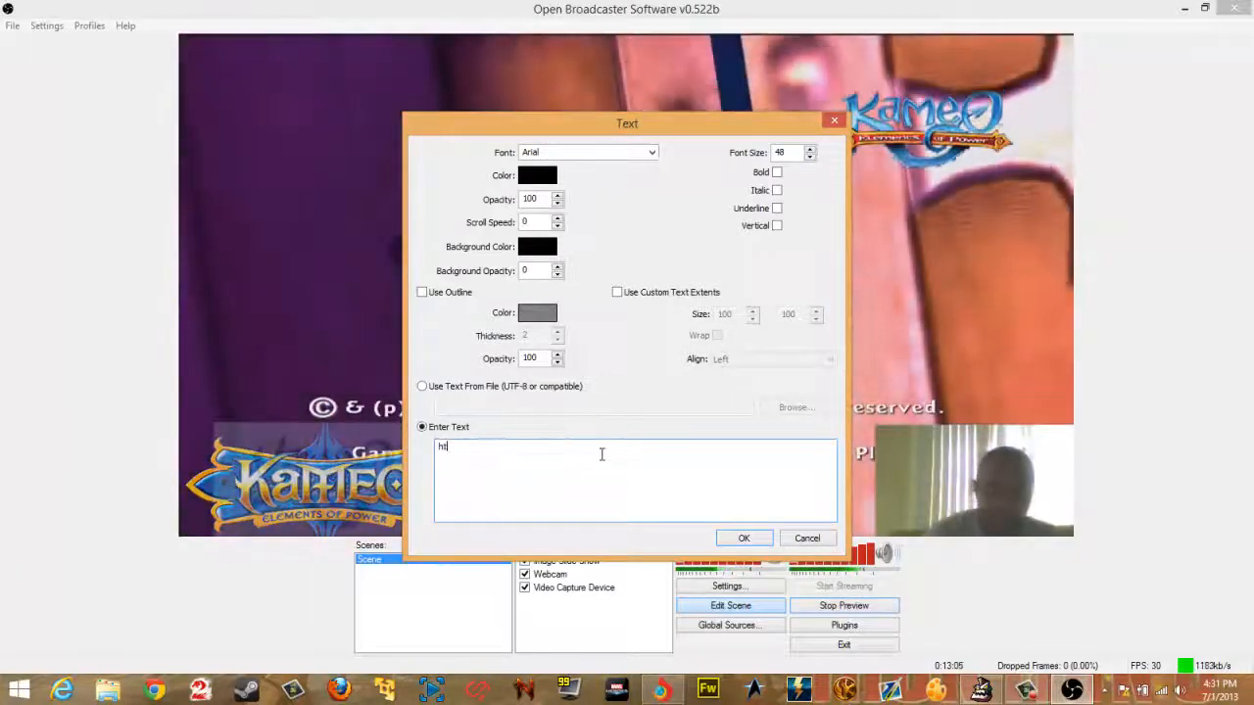
key(BackSpace)
key(BackSpace)
text(Check )
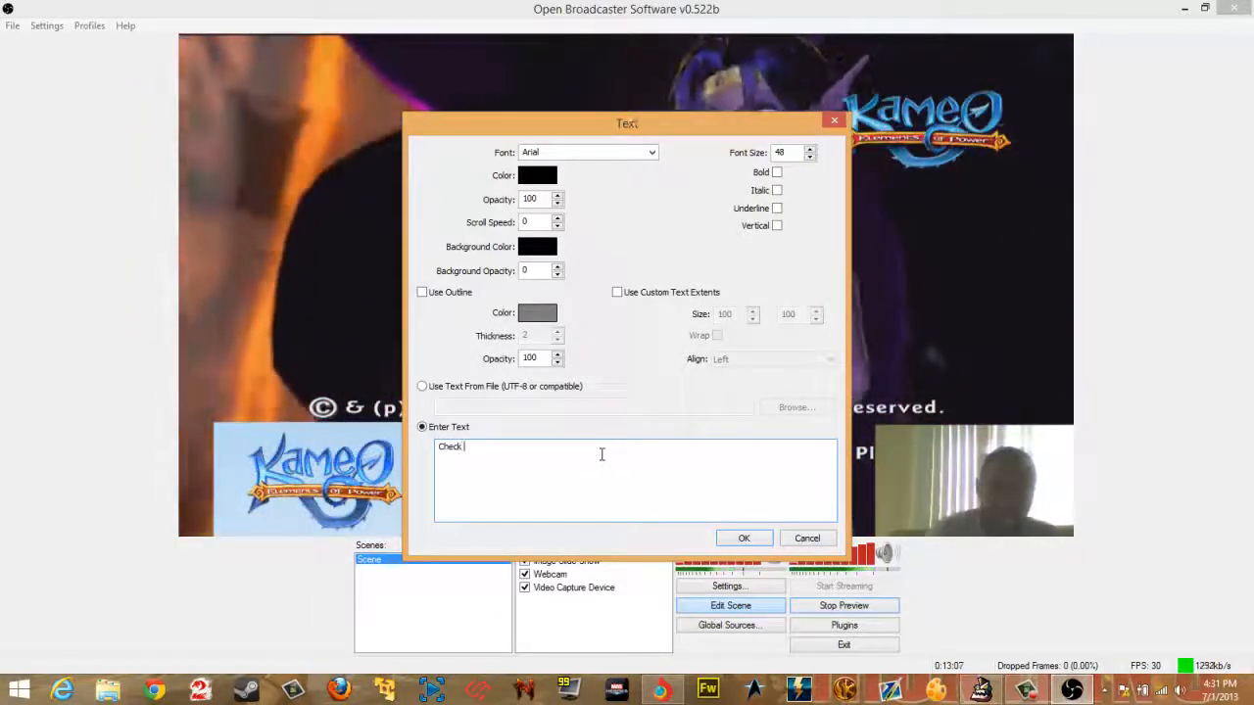
text(Me out on Youtube also:)
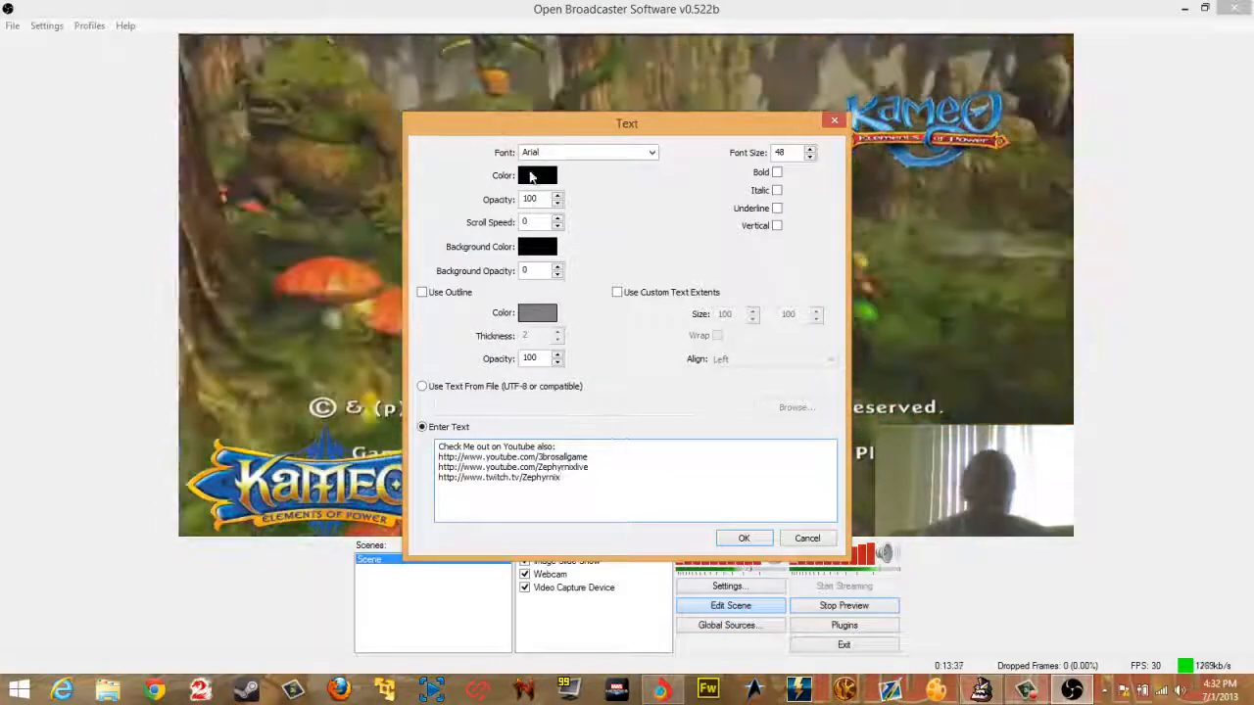
Step: Set the text color to yellow, save the source and shrink the text in the scene's upper-left corner
click(534, 175)
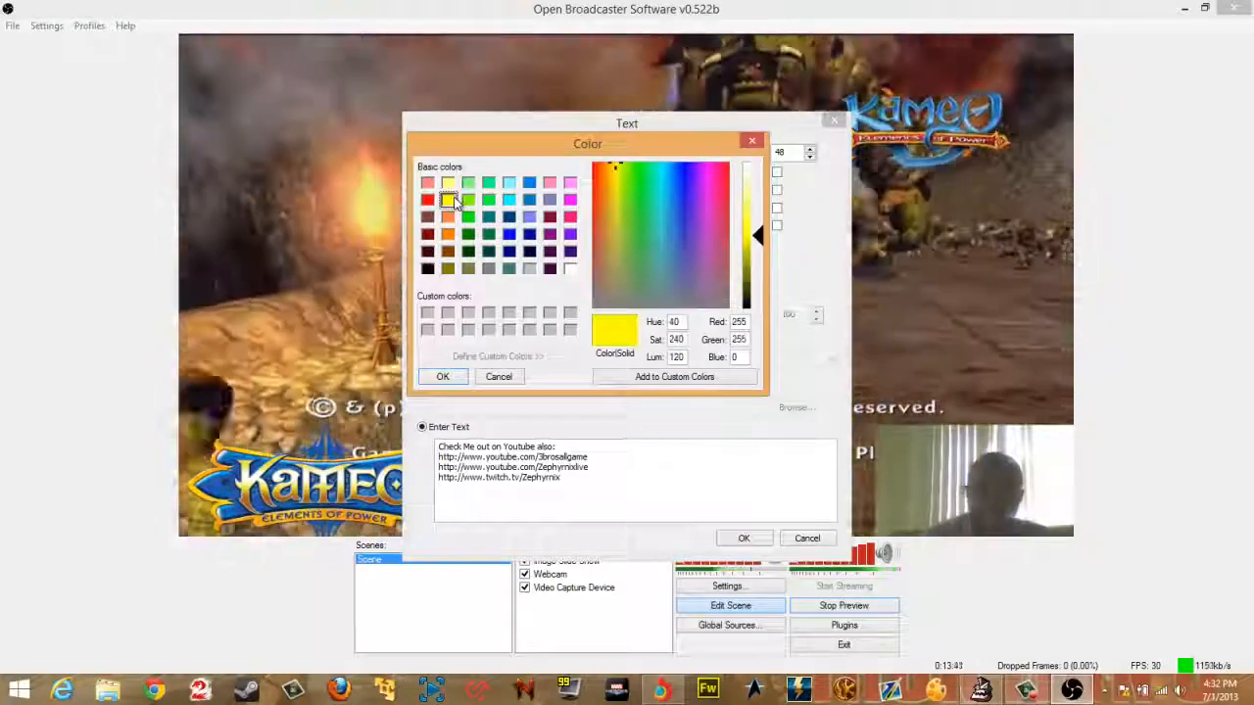
click(444, 377)
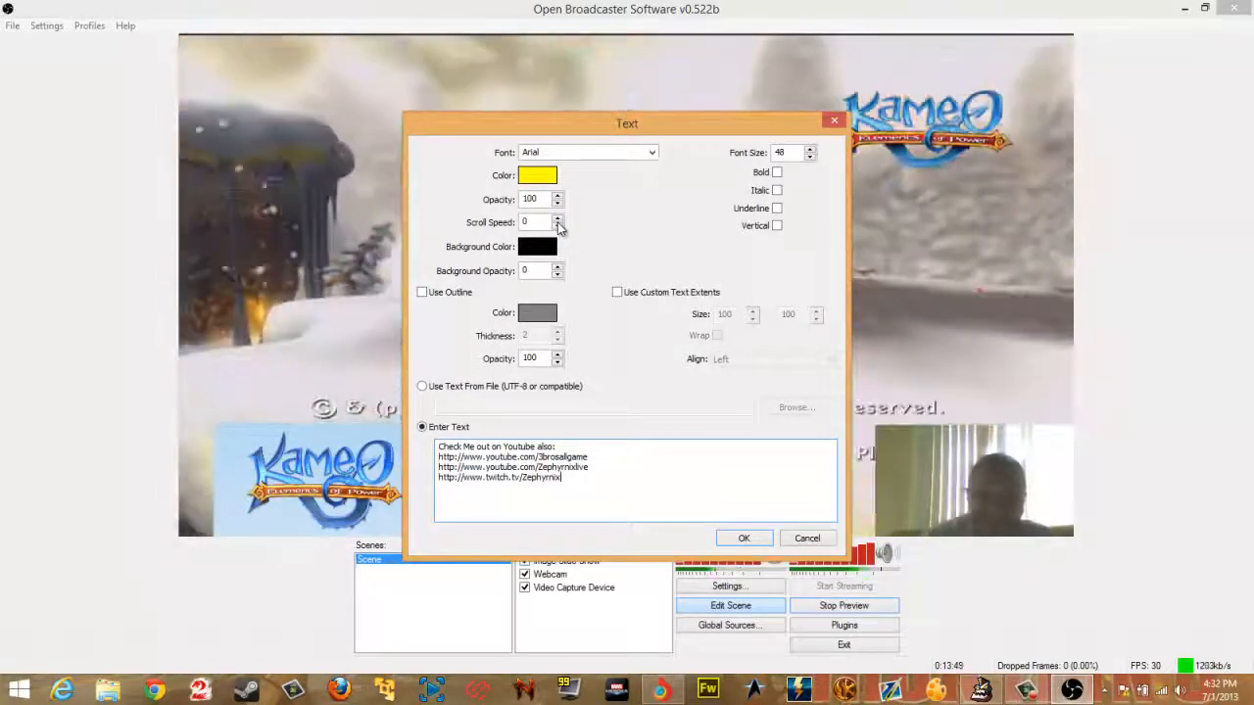
click(743, 539)
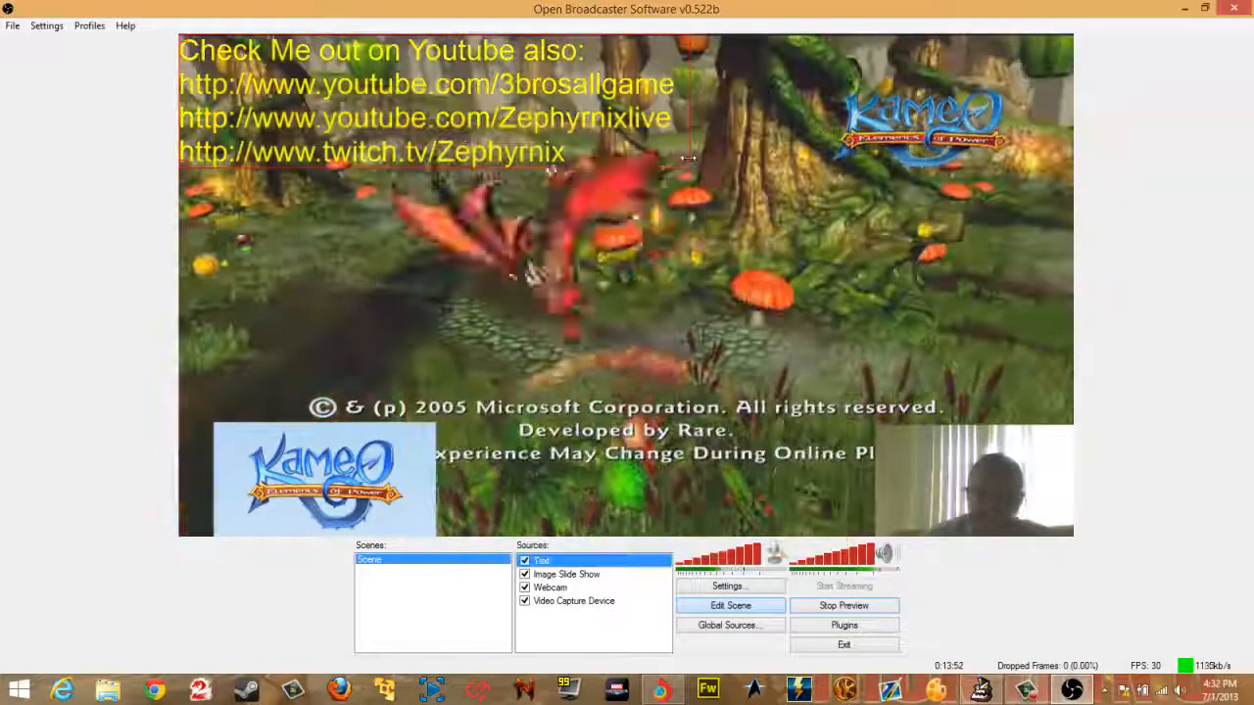
drag(691, 168, 372, 82)
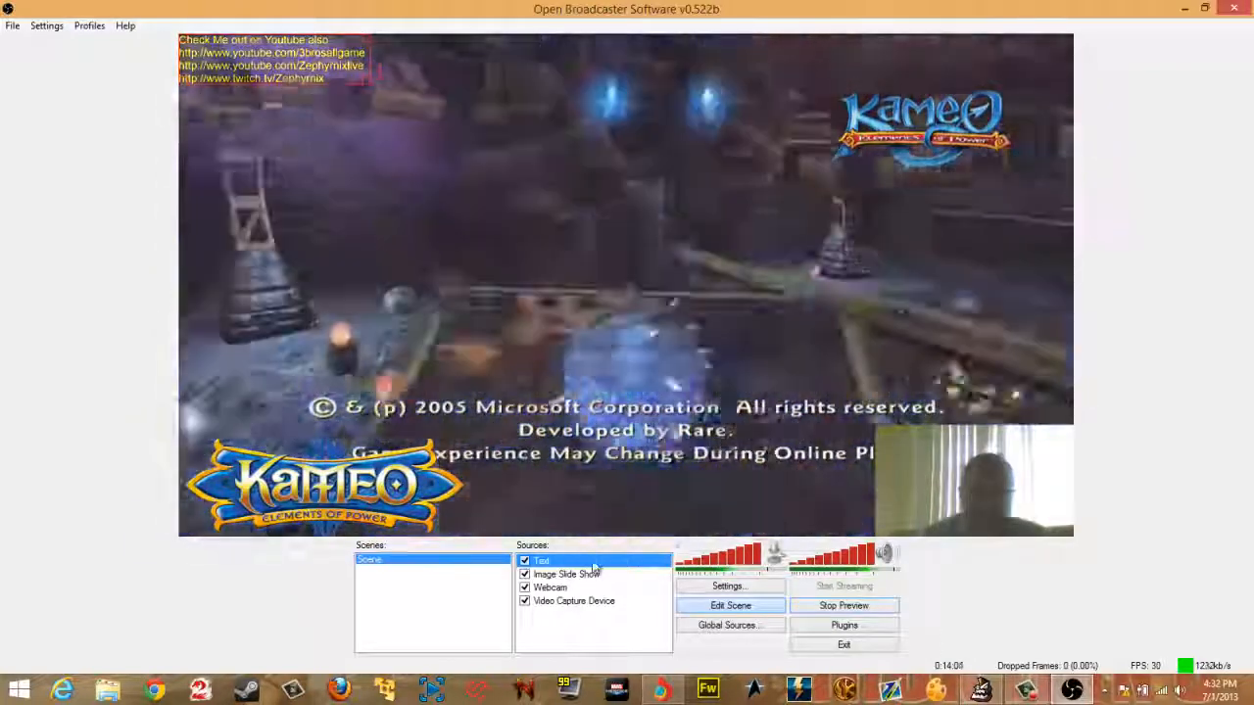
right_click(601, 560)
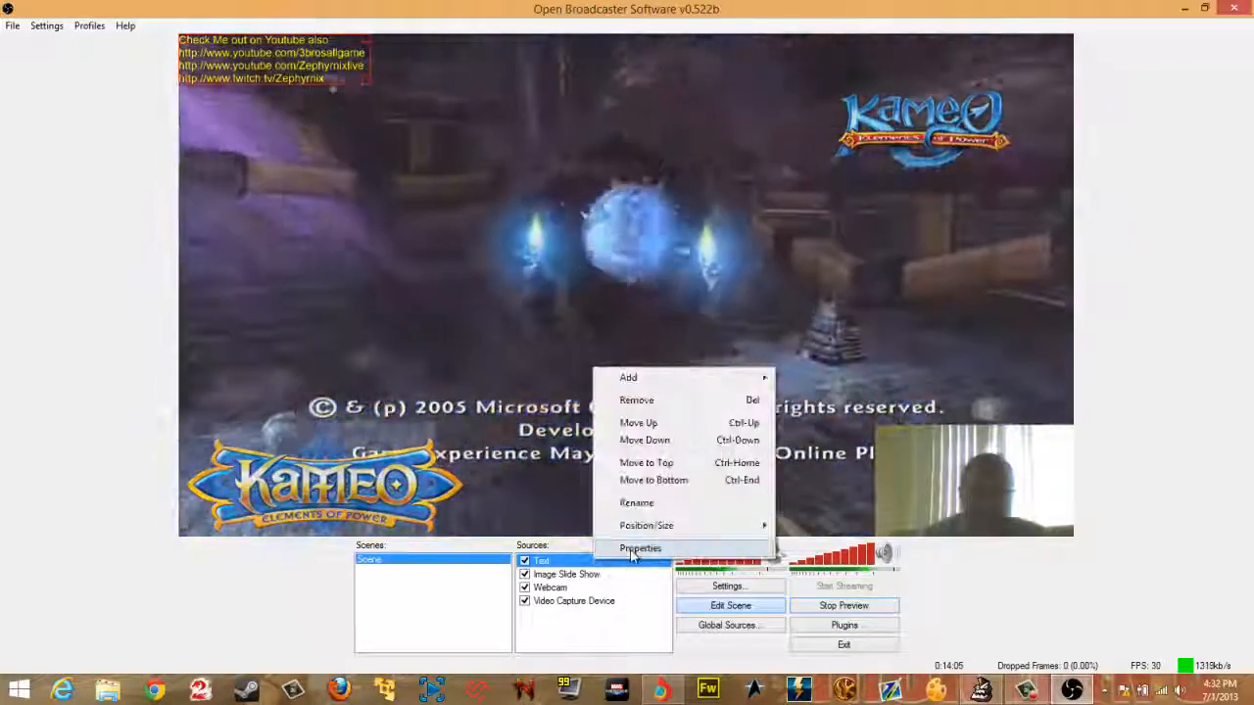
click(631, 548)
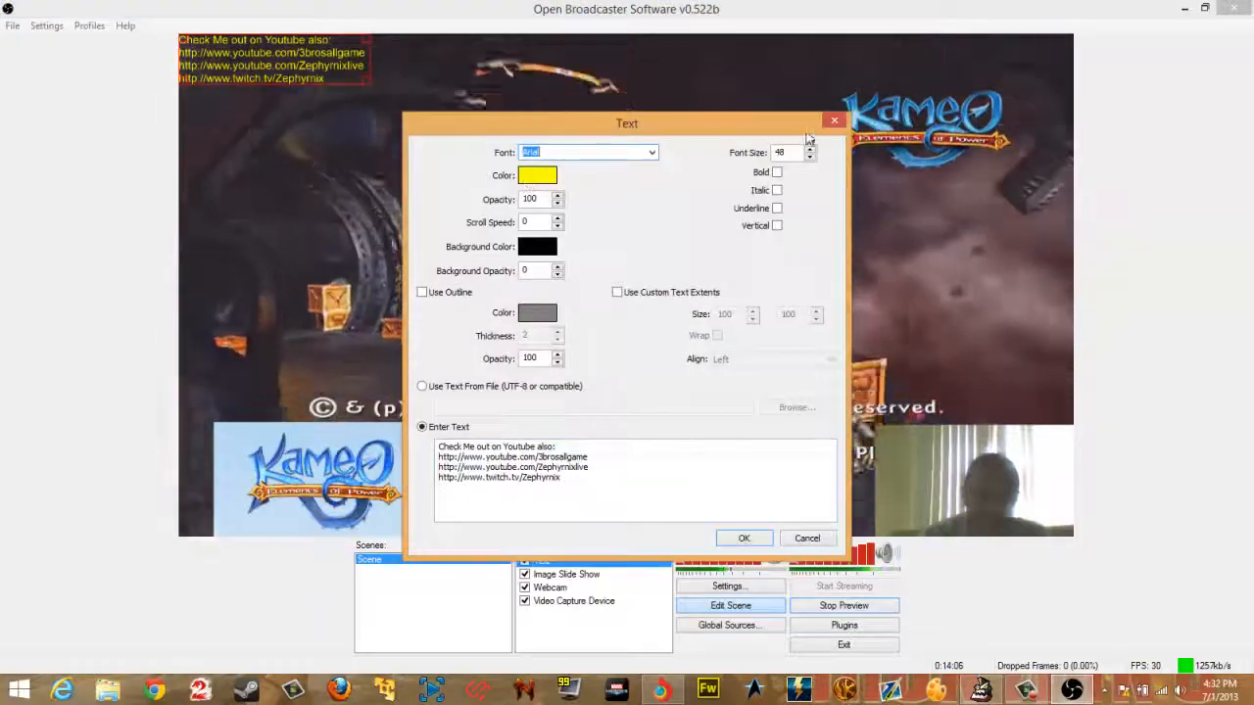
click(834, 120)
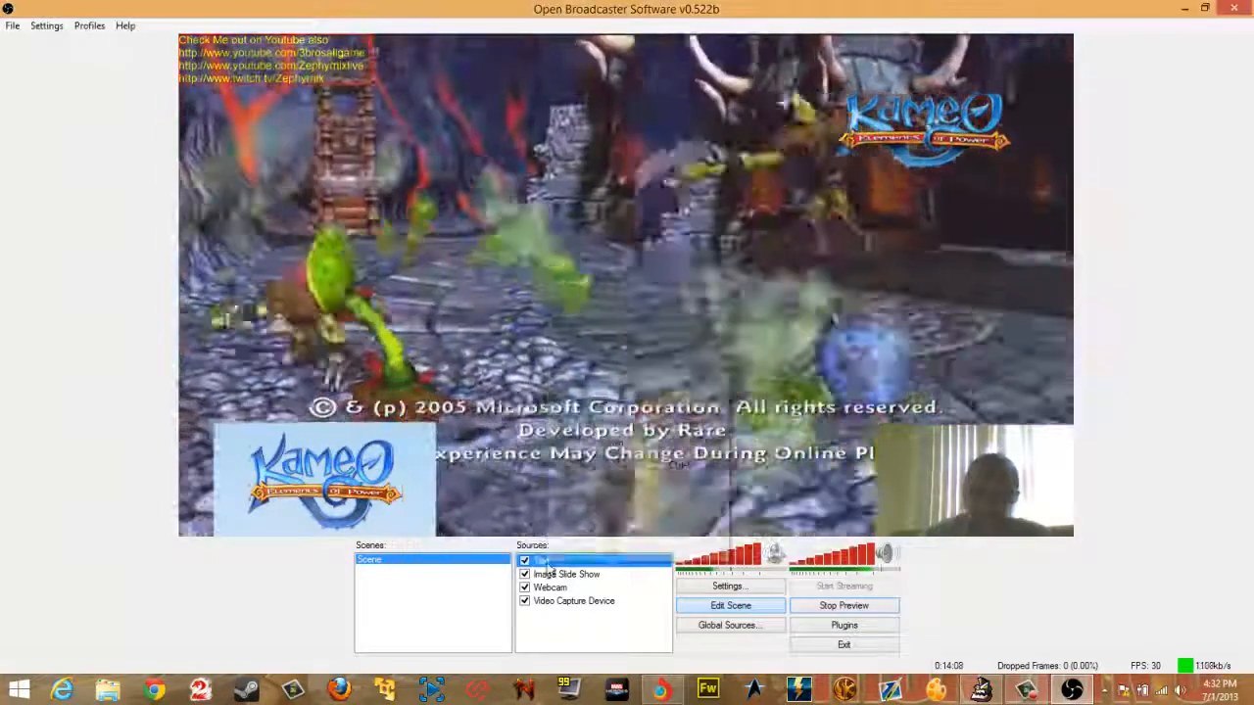
Step: Try custom text extents with wrapping and Center alignment on the Text source, save it and enlarge the text box in the scene
right_click(551, 573)
click(576, 549)
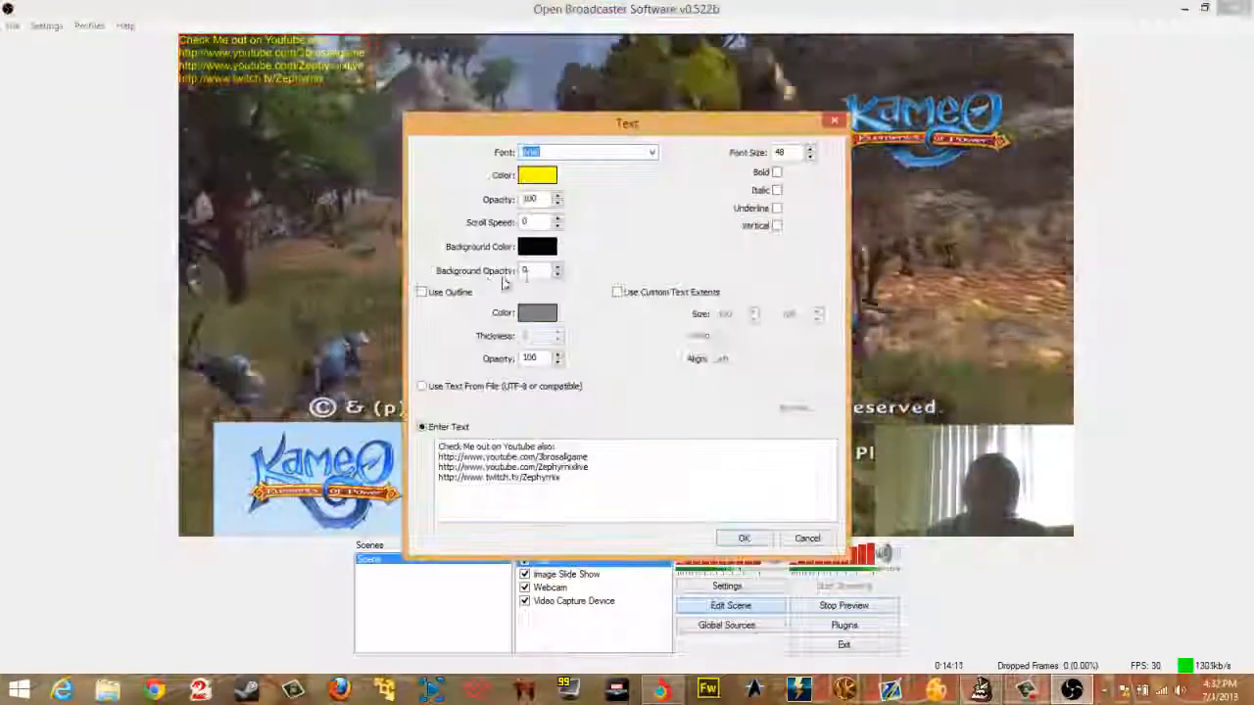
click(617, 293)
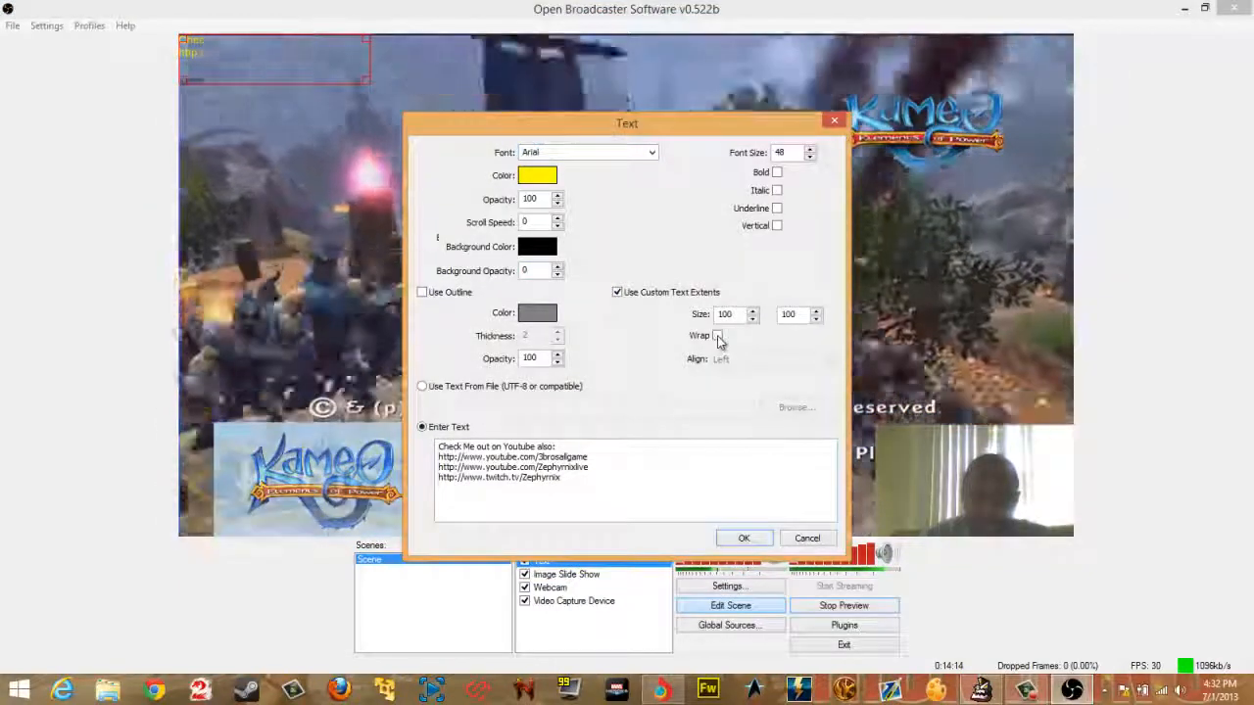
click(717, 336)
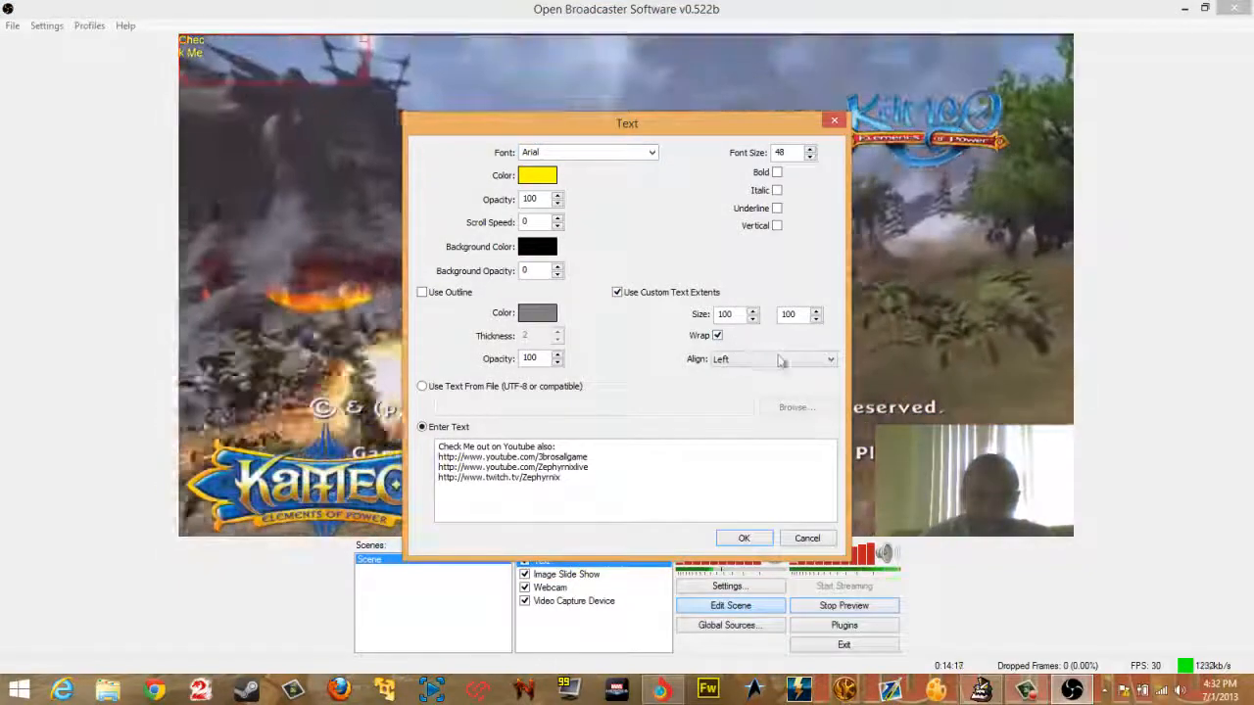
click(784, 360)
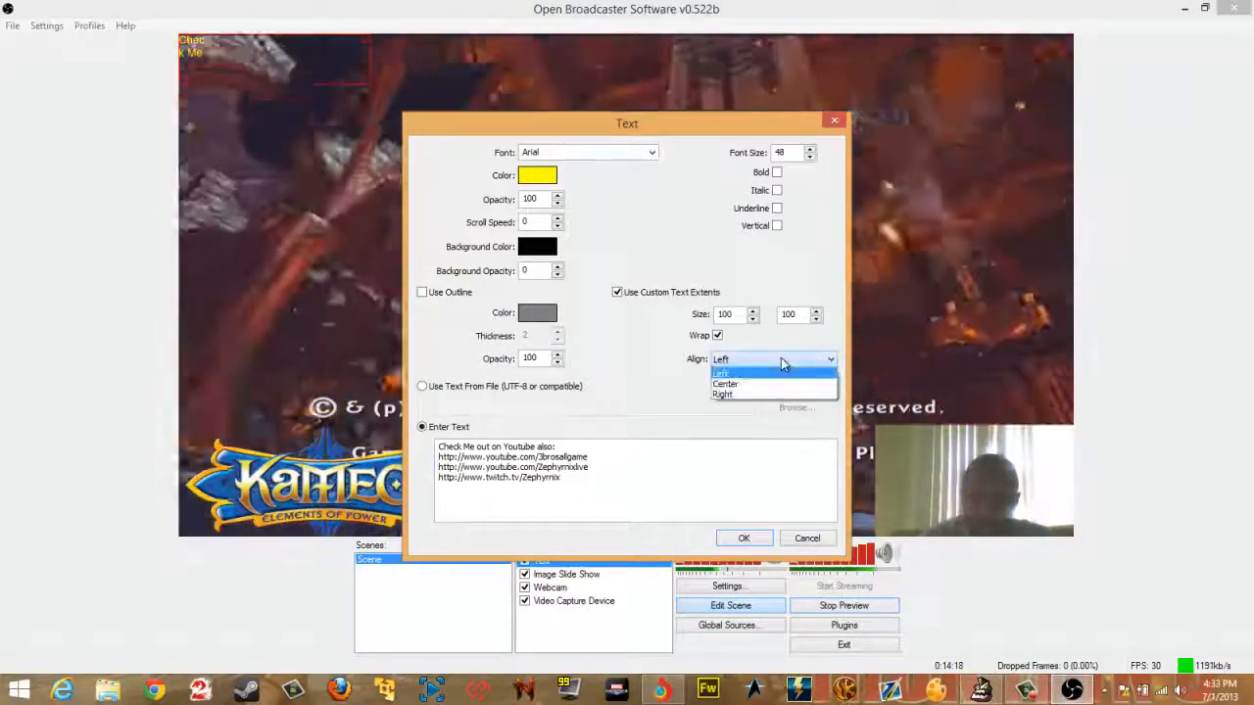
click(760, 384)
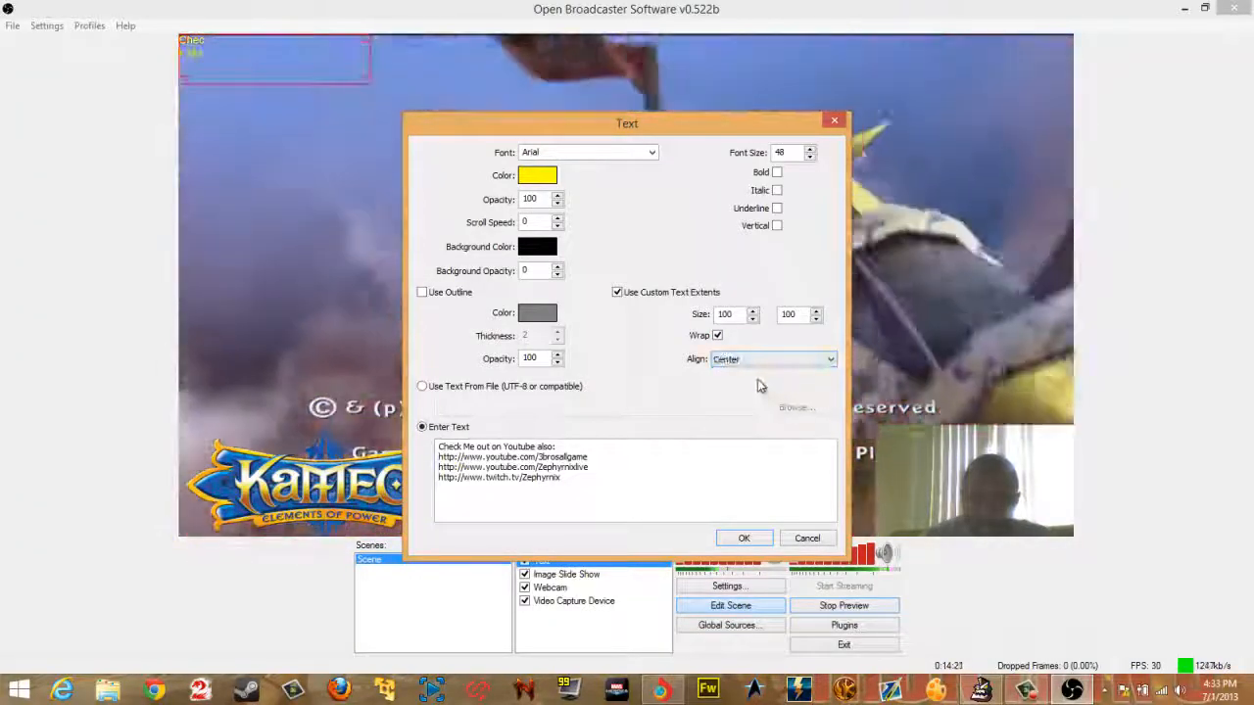
click(744, 538)
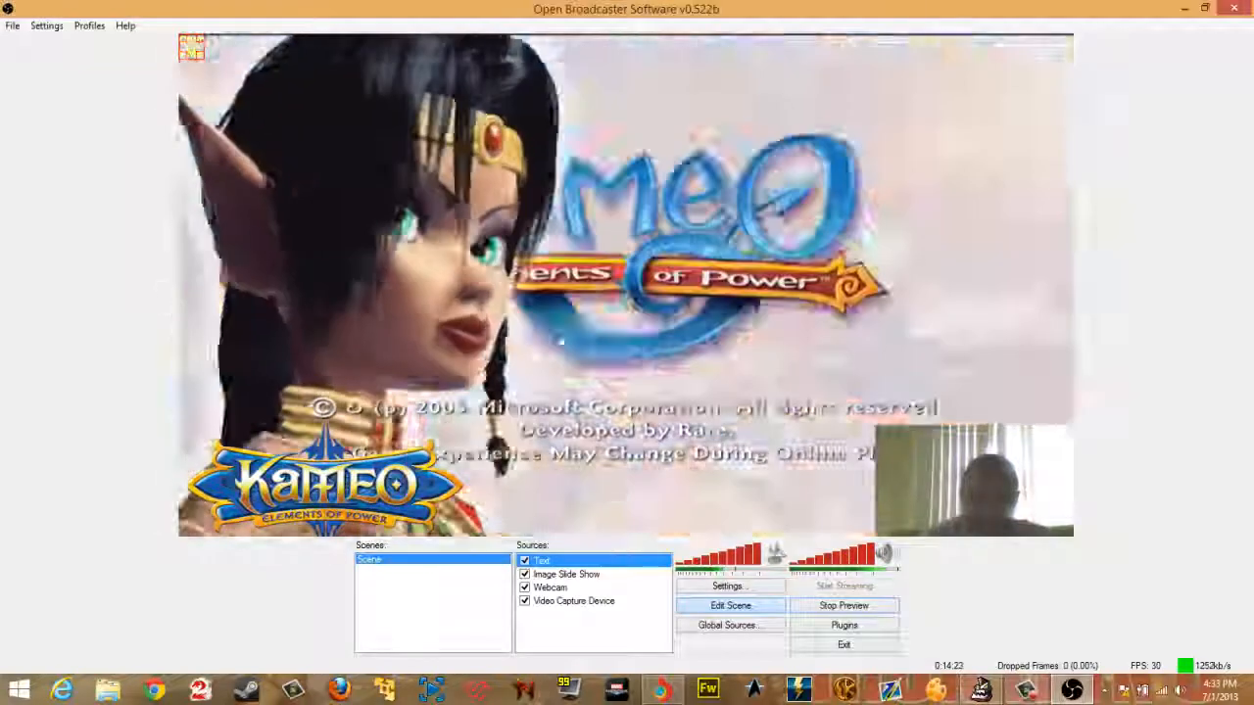
drag(205, 61, 262, 118)
Step: Turn off wrapping and custom text extents for the Text source, save it and shrink the text into the scene's upper-right corner
right_click(587, 559)
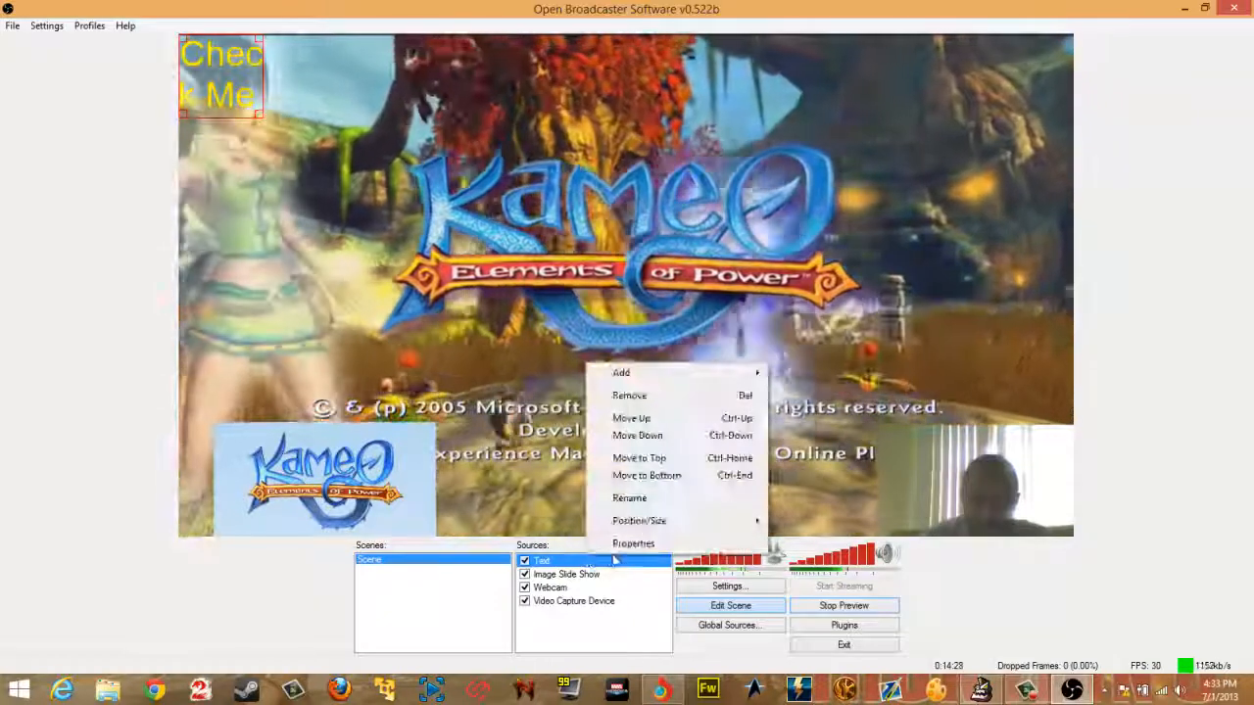
click(621, 544)
click(719, 336)
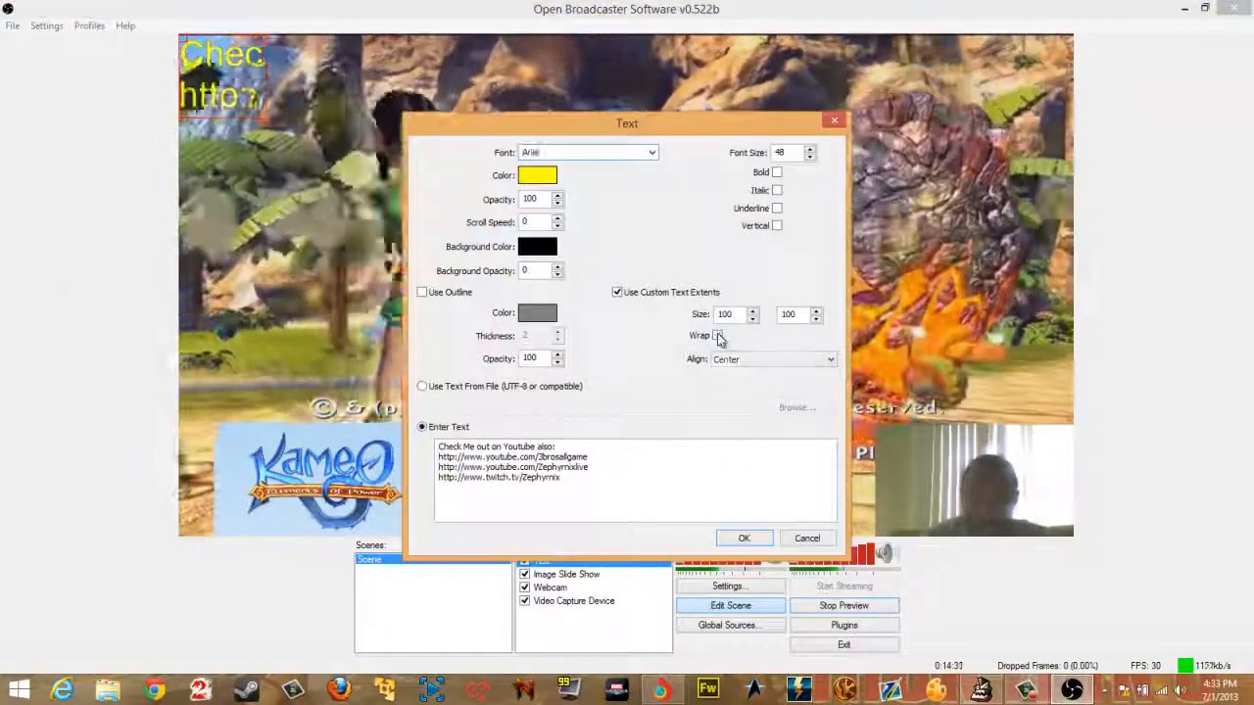
click(617, 293)
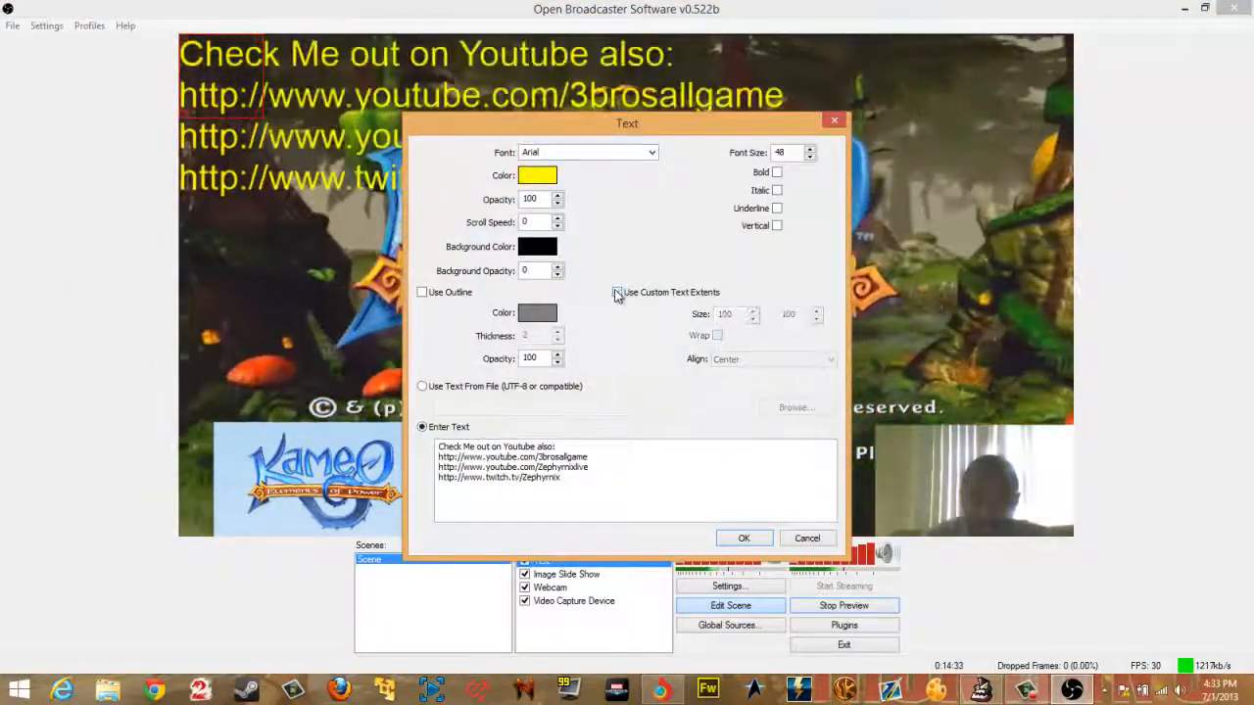
click(762, 544)
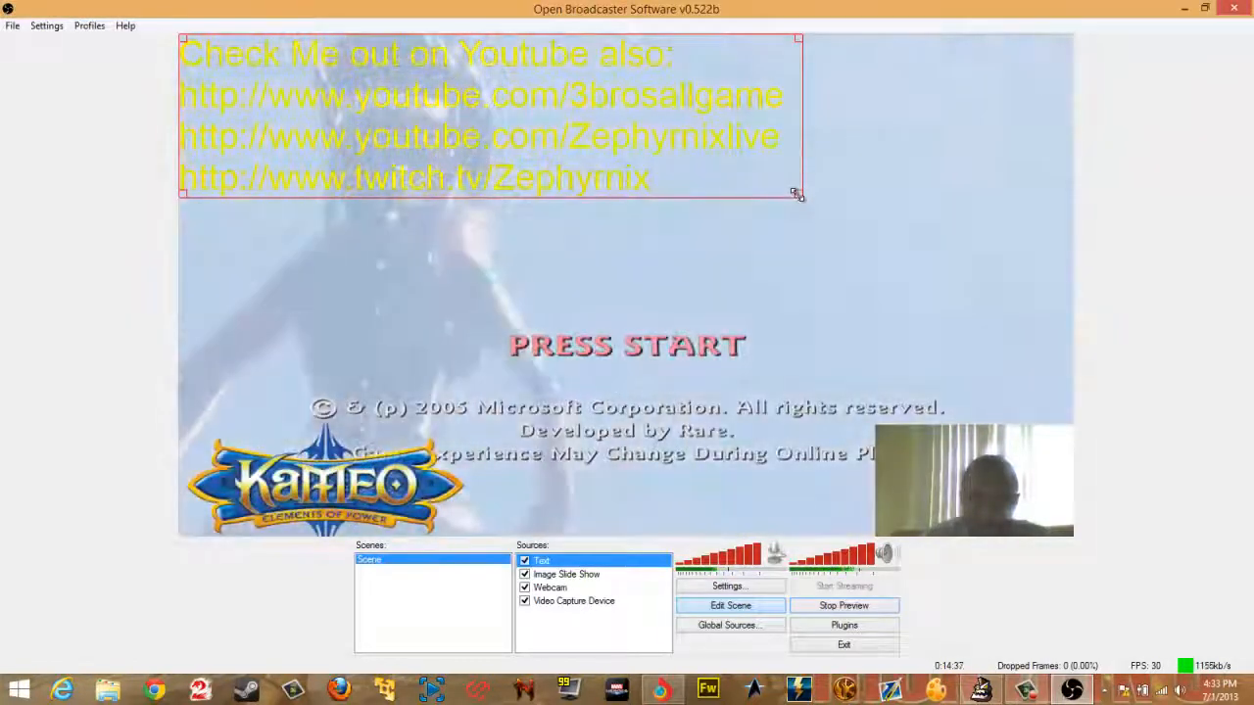
drag(797, 194, 965, 55)
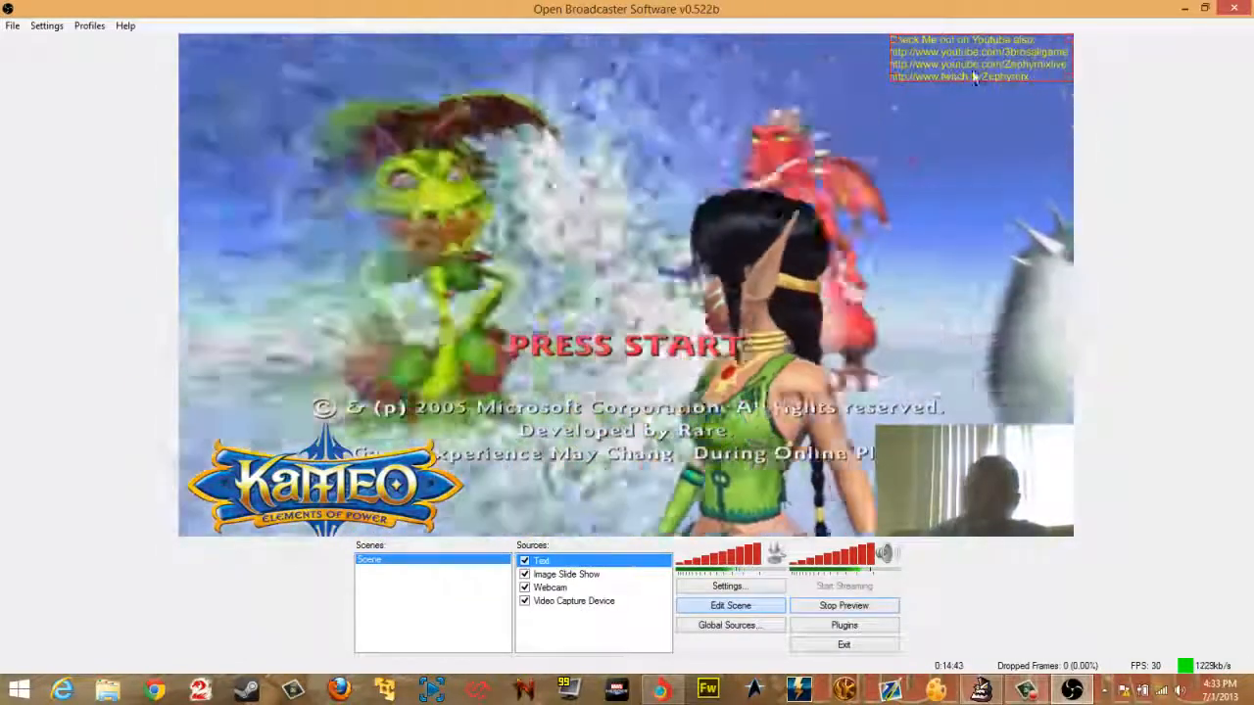